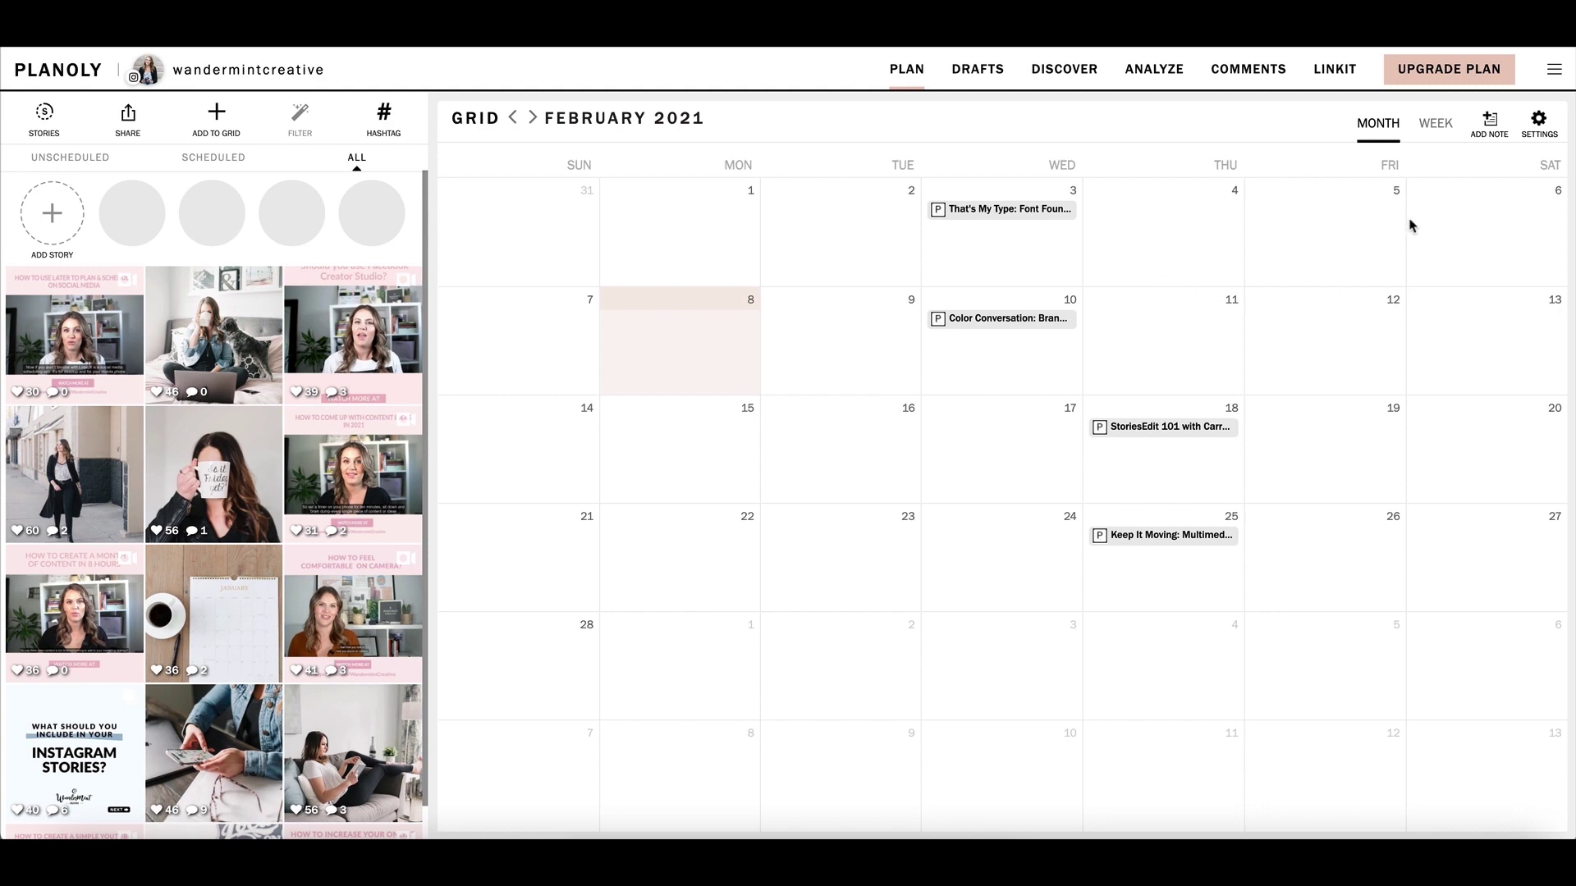
Switch the calendar to the Feb 7–13 week and back to February, then open the Feb 3 workshop post
click(1449, 131)
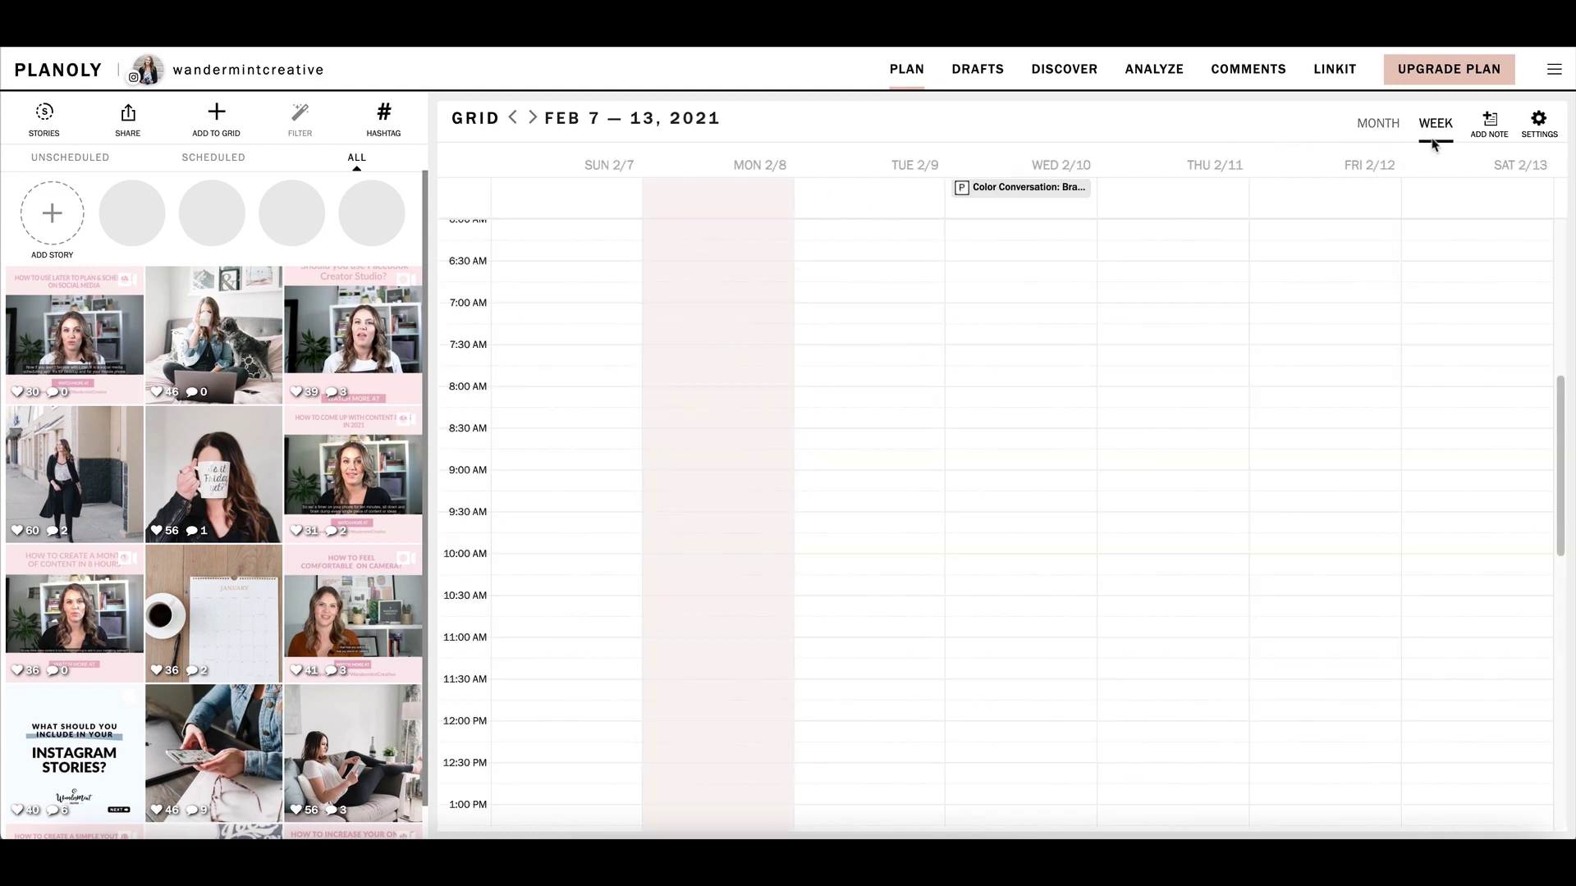
click(1398, 128)
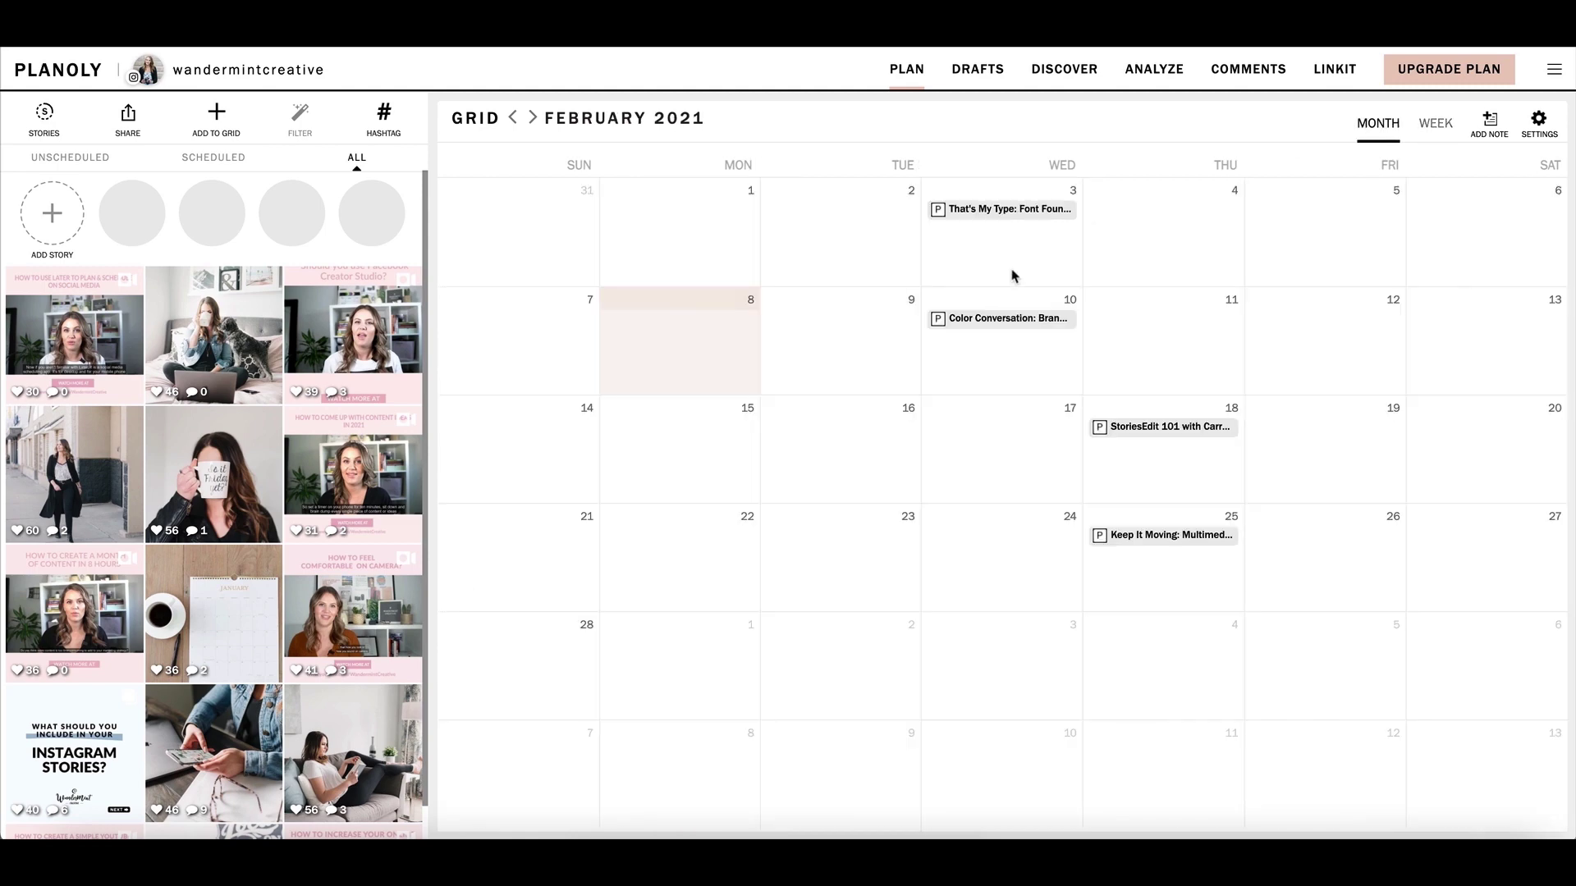
click(965, 215)
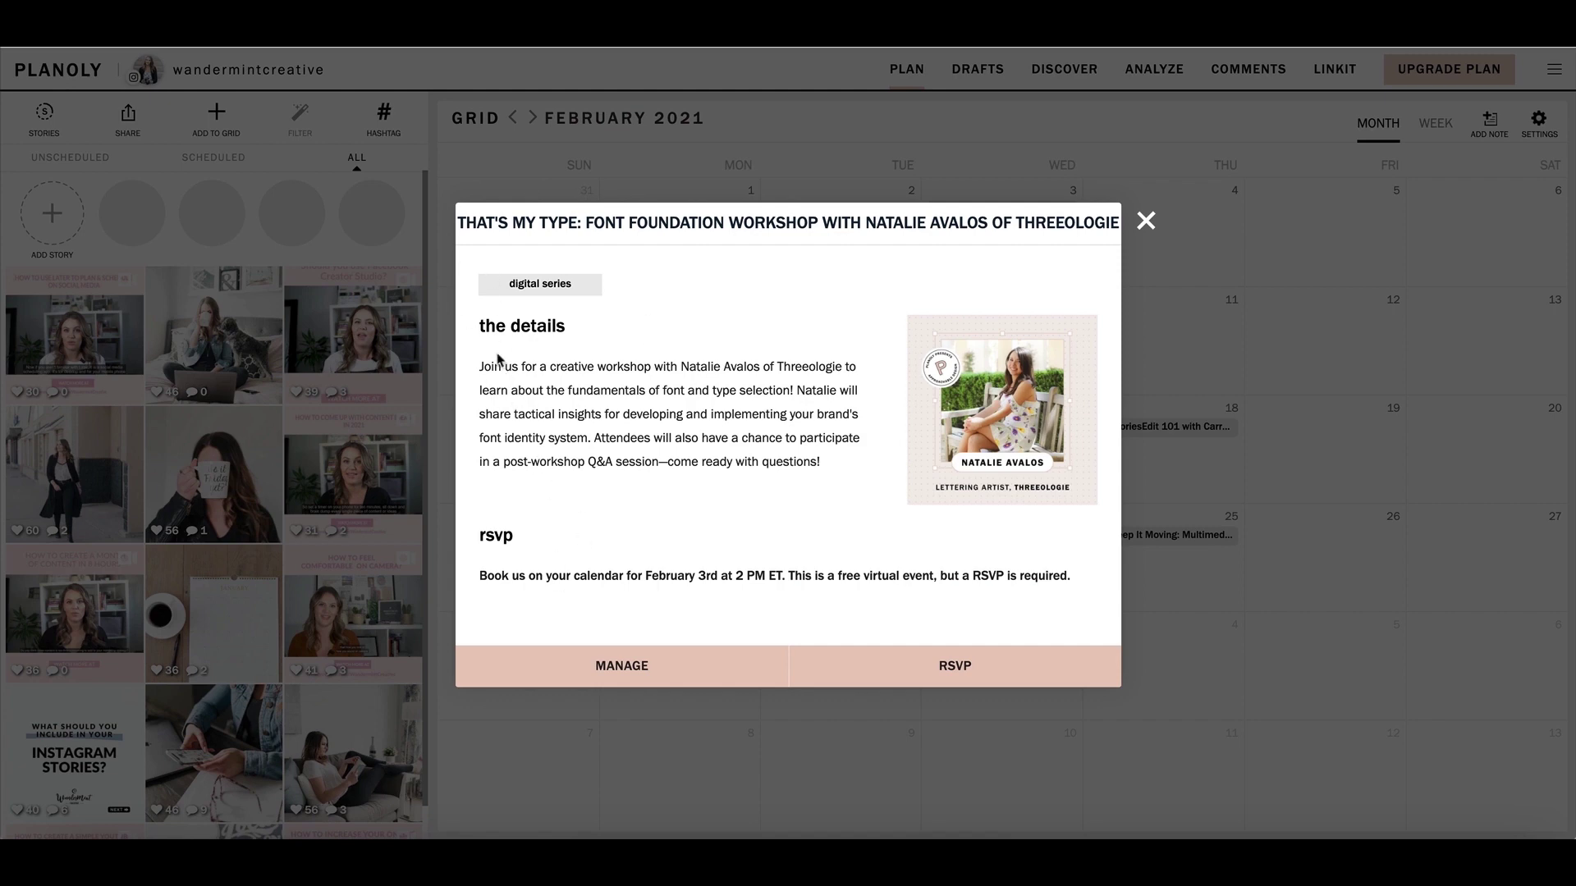
Select the workshop post's description, close its details, and go to Drafts
drag(483, 366, 821, 462)
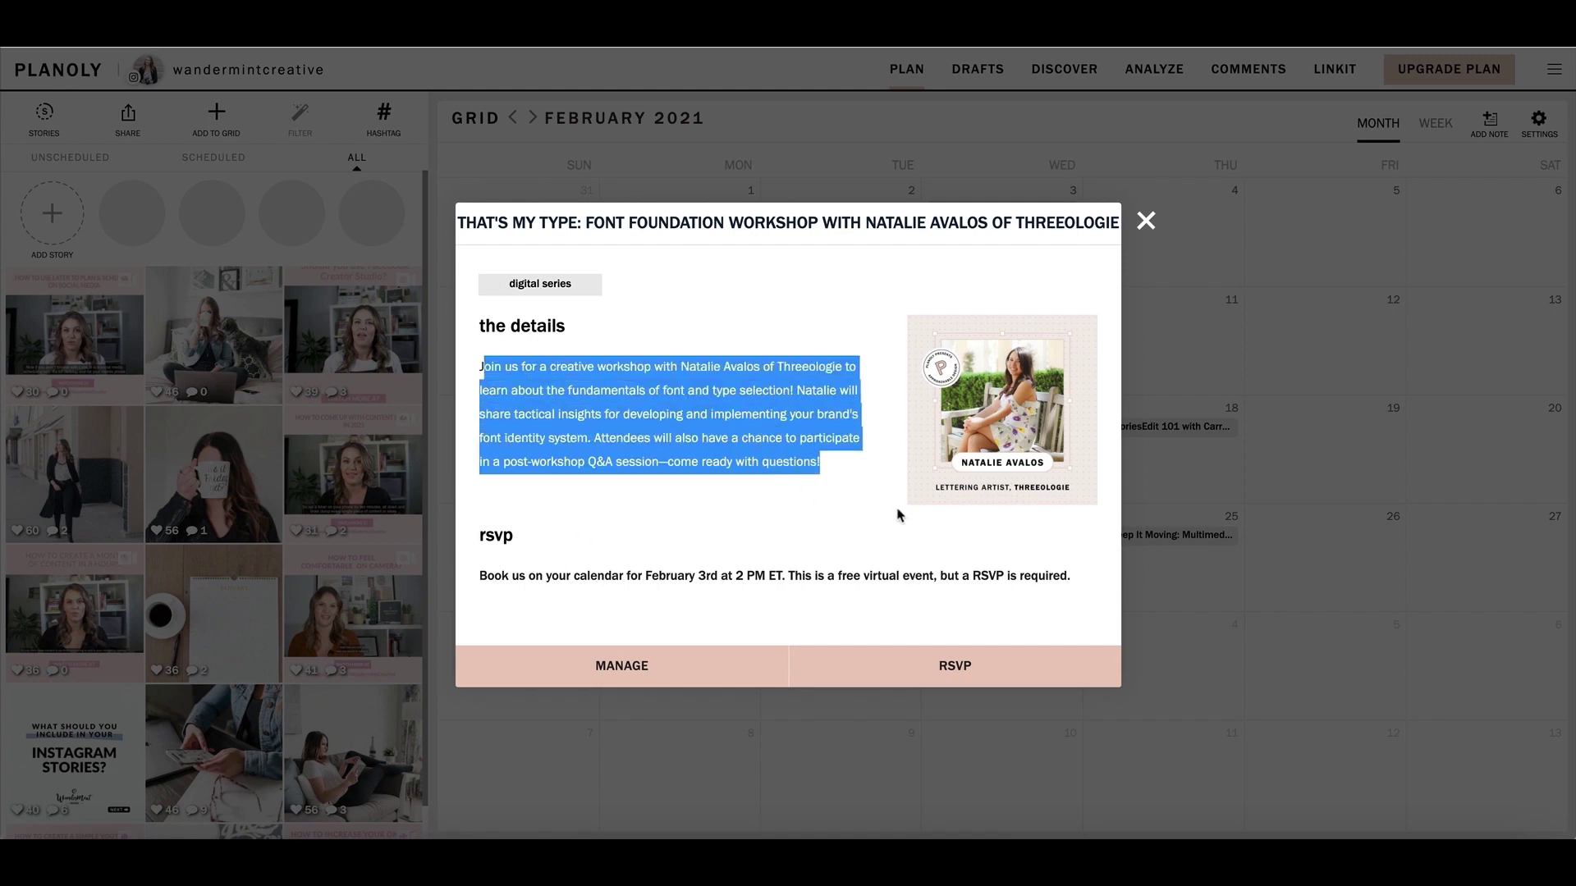
click(1144, 224)
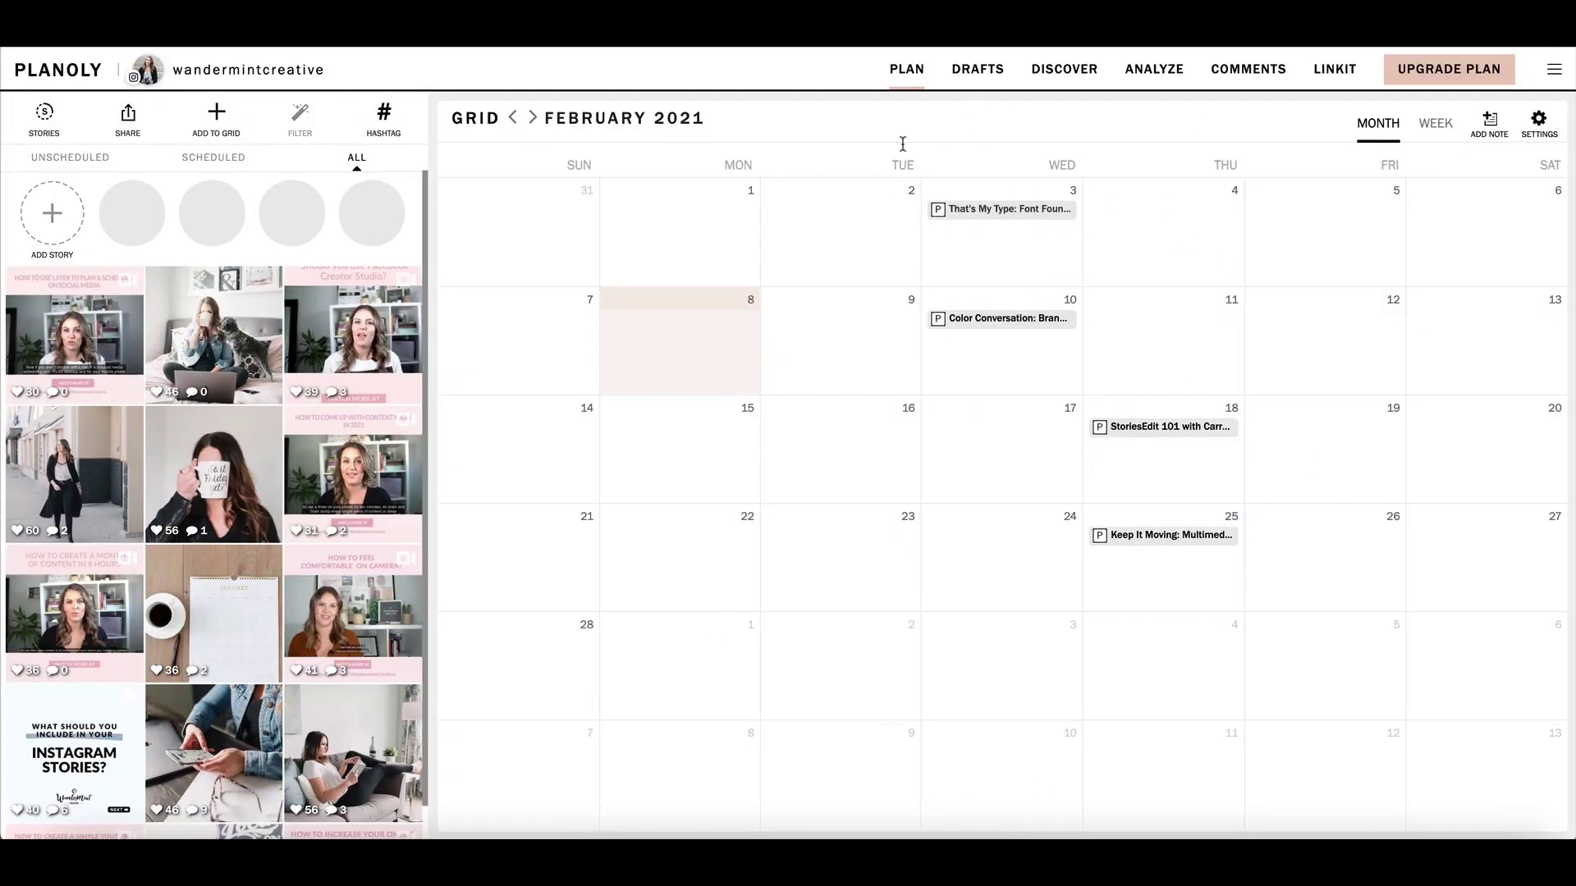
click(977, 73)
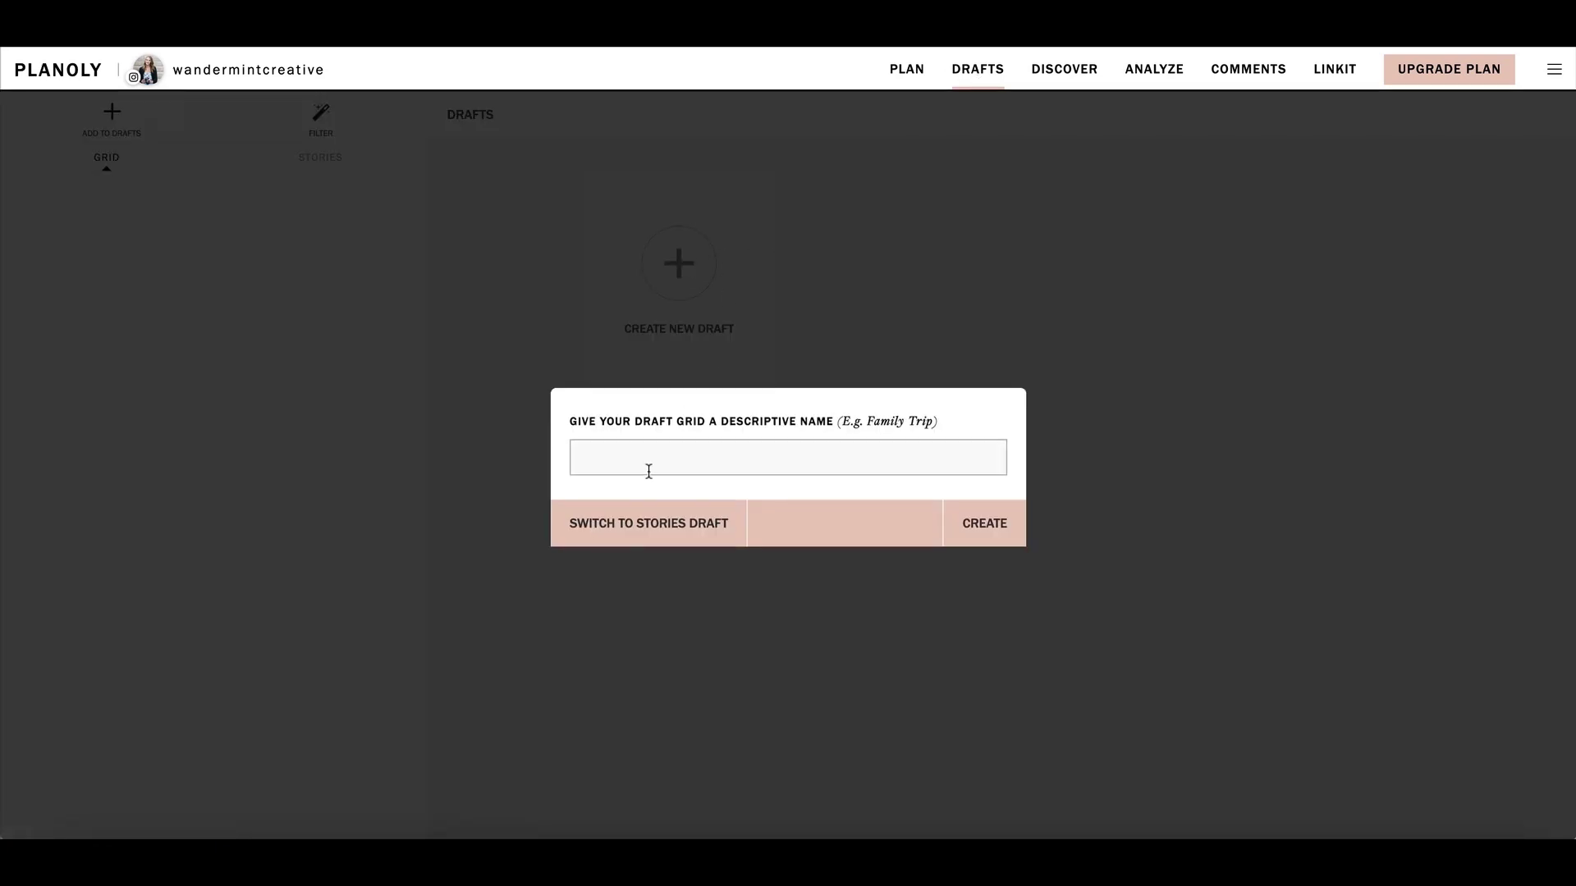
Create a draft grid named TEST and upload 13 photos from the computer as separate posts
text(TEST)
click(965, 525)
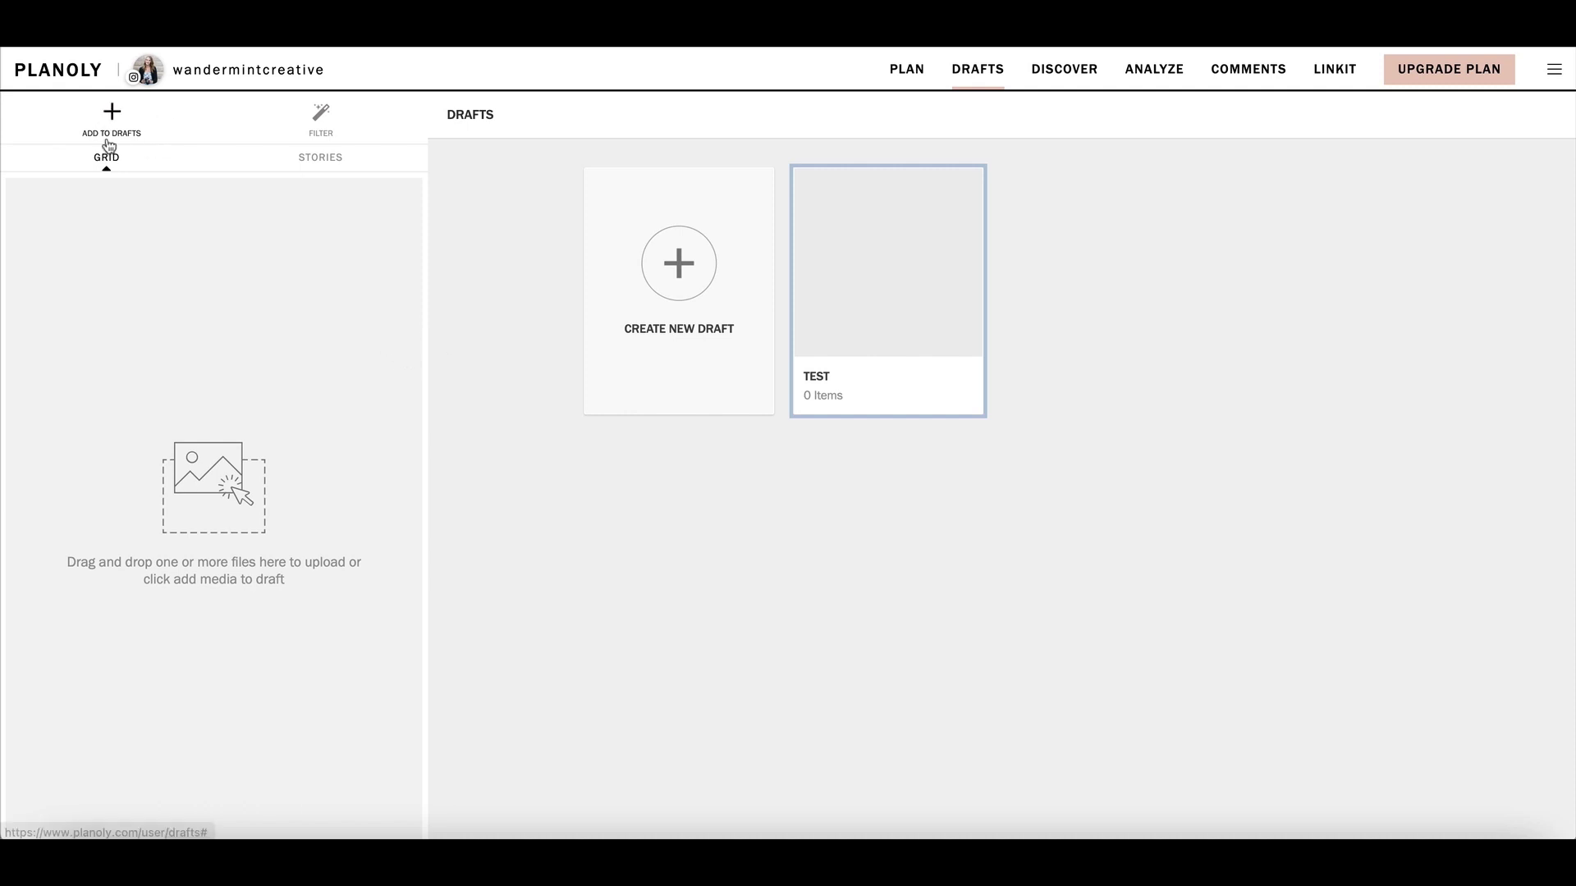
mouse_move(880, 405)
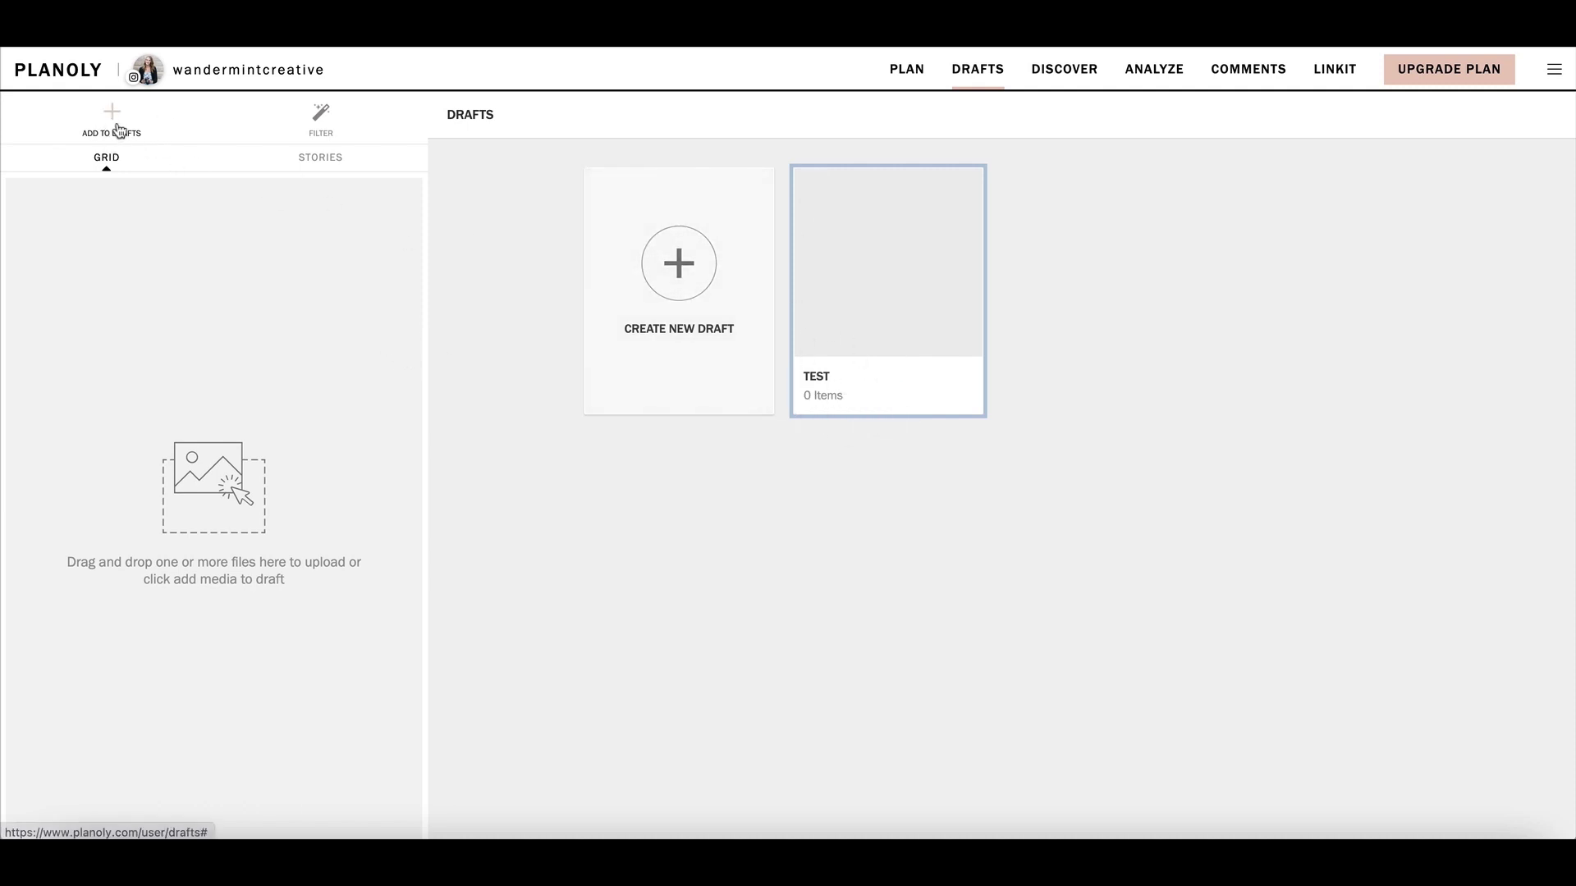
click(112, 129)
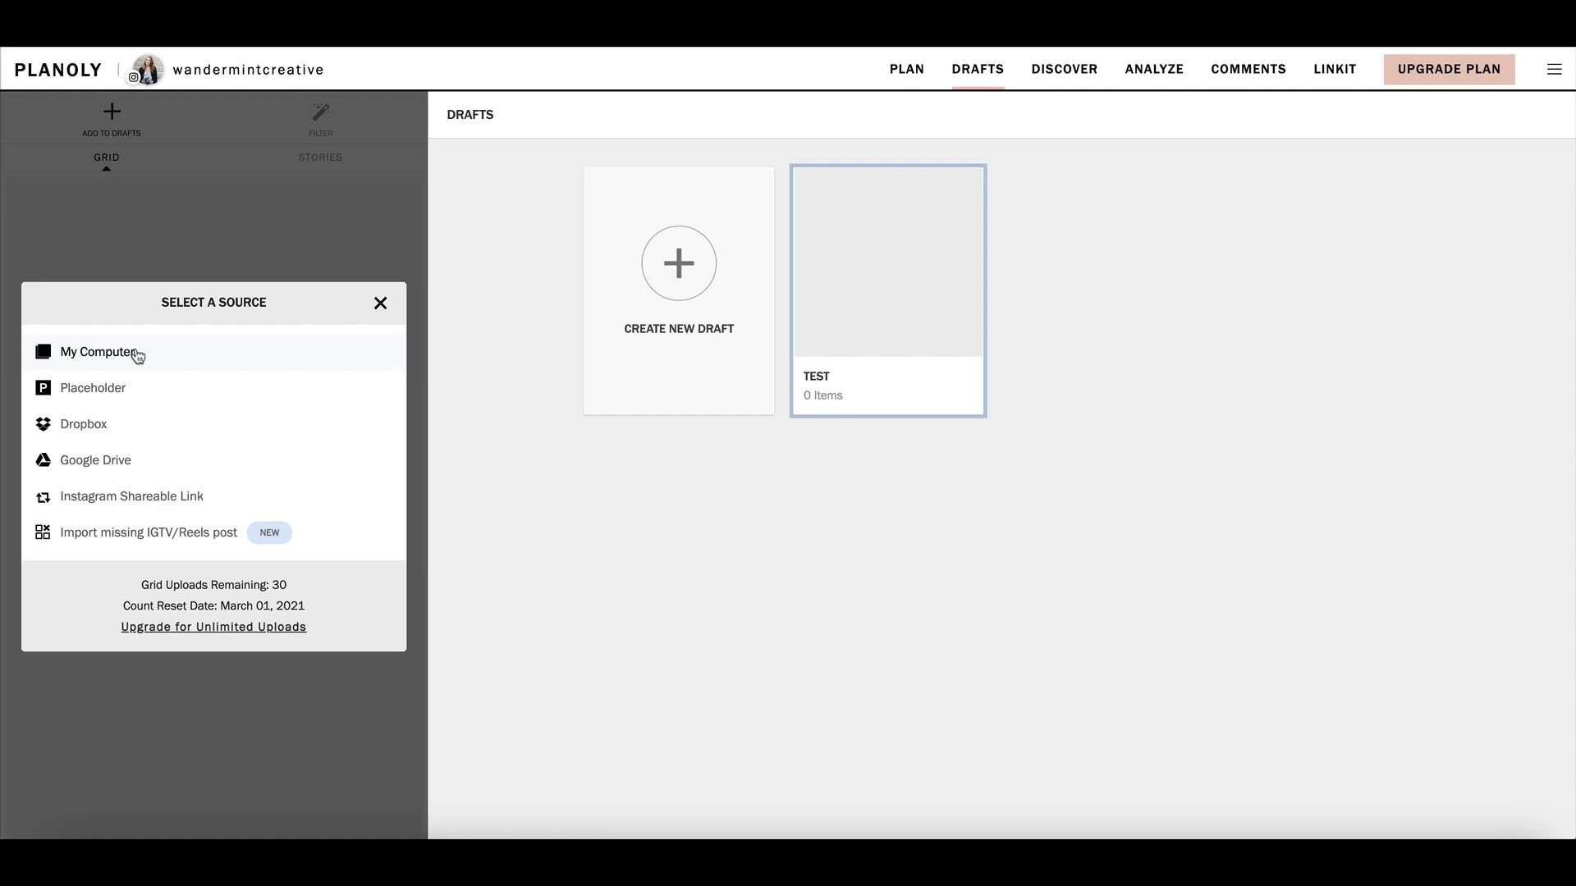
click(109, 362)
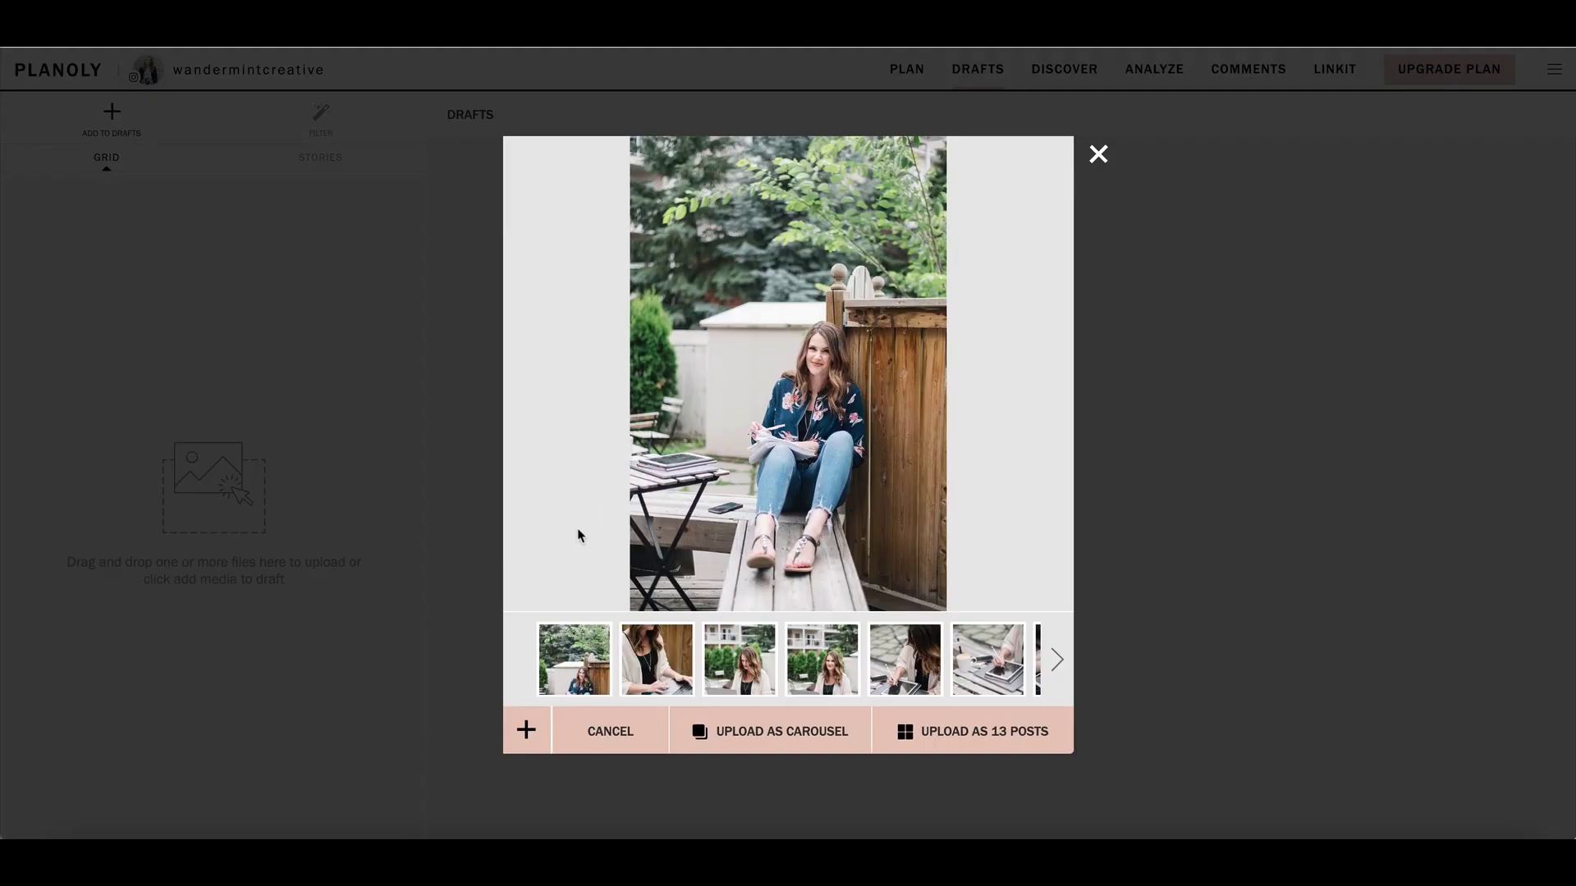
click(967, 720)
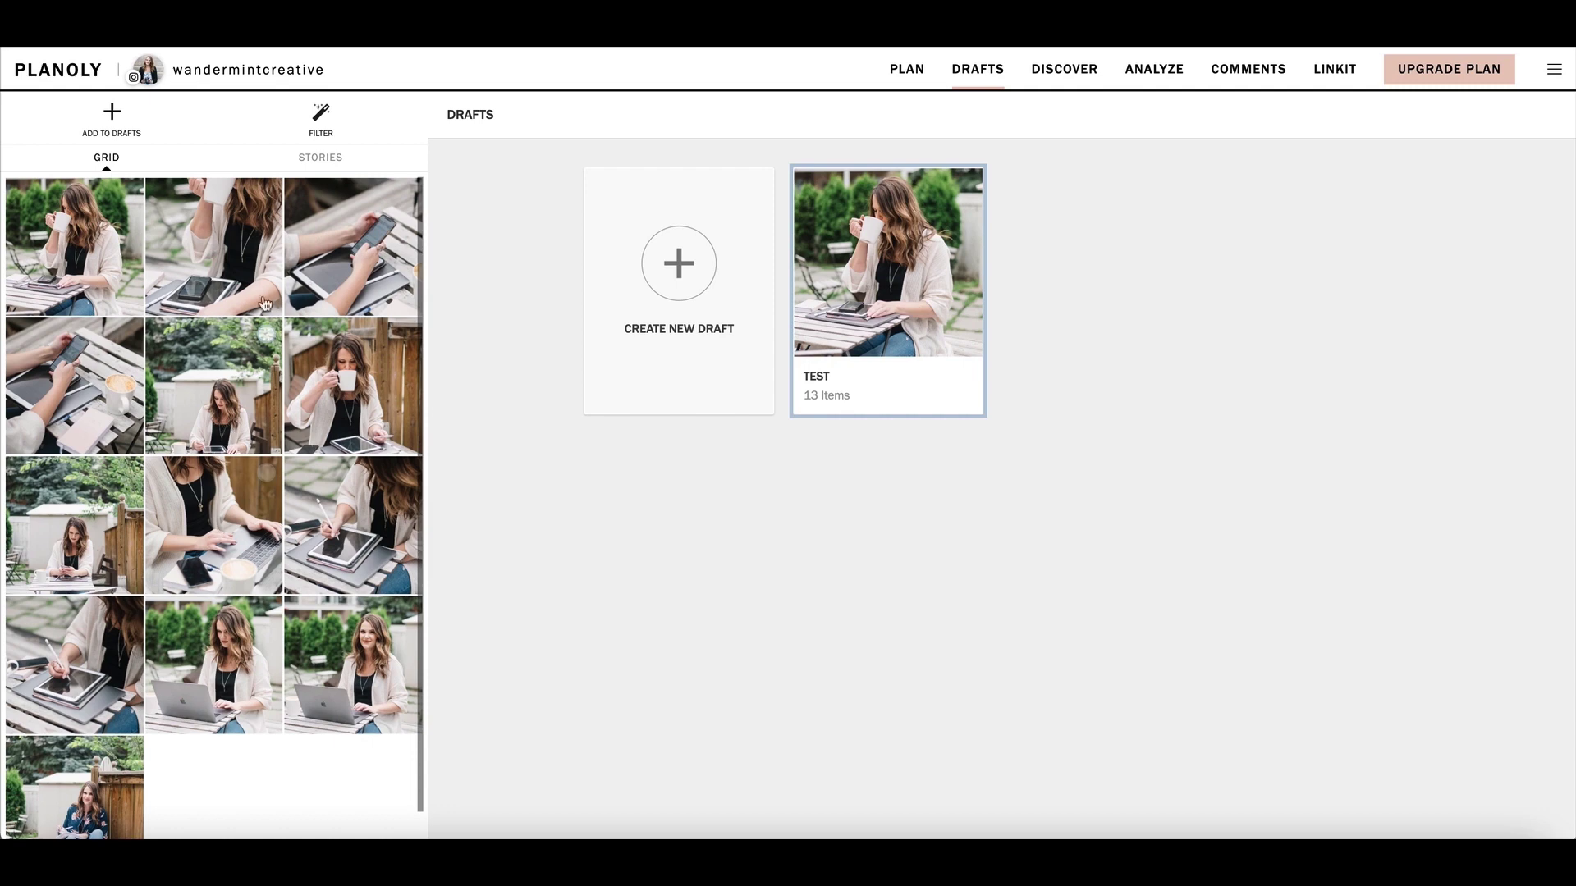
Reorder the TEST grid: outdoor photo down to row 3, phone-in-hands photo to start row 2
drag(224, 410, 214, 526)
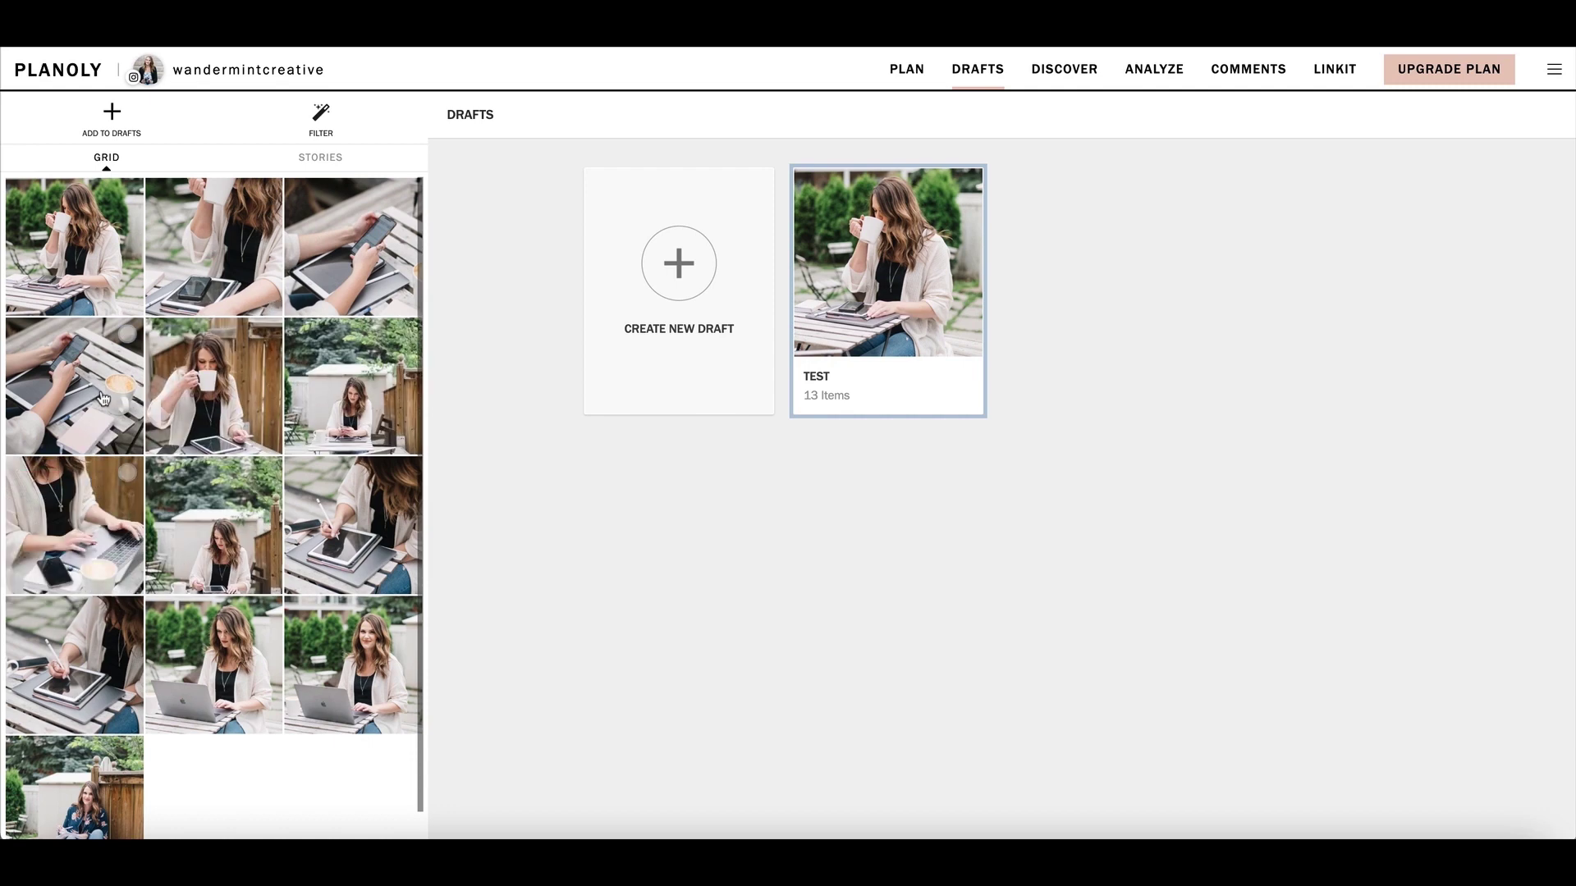
drag(99, 386, 264, 345)
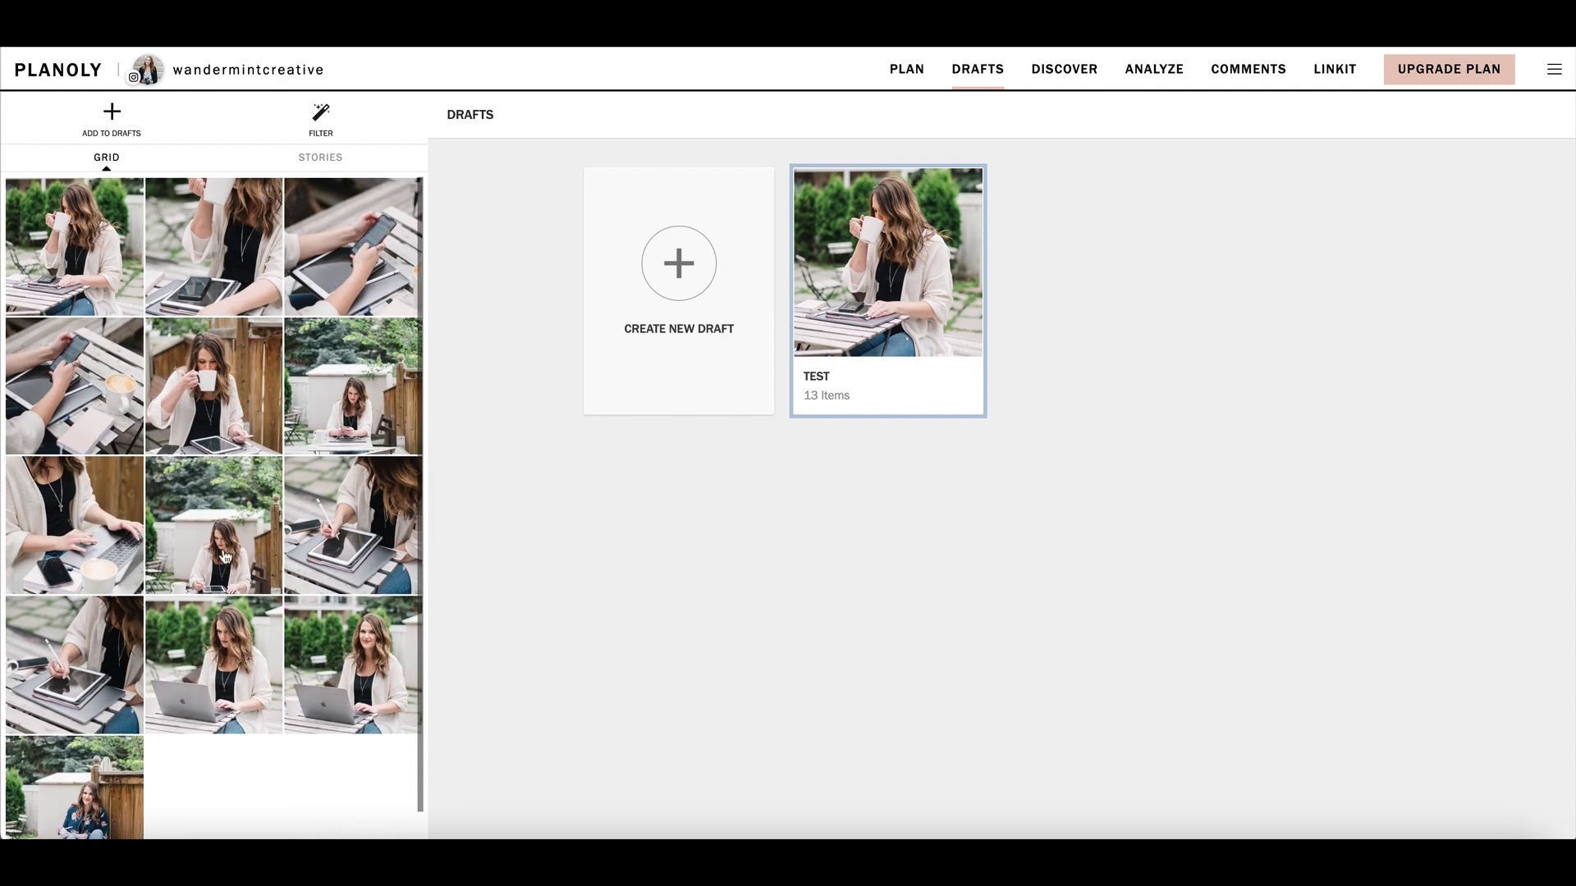
scroll(261, 530, down, 1)
scroll(261, 530, up, 1)
Add two new draft grids named february and march
click(685, 280)
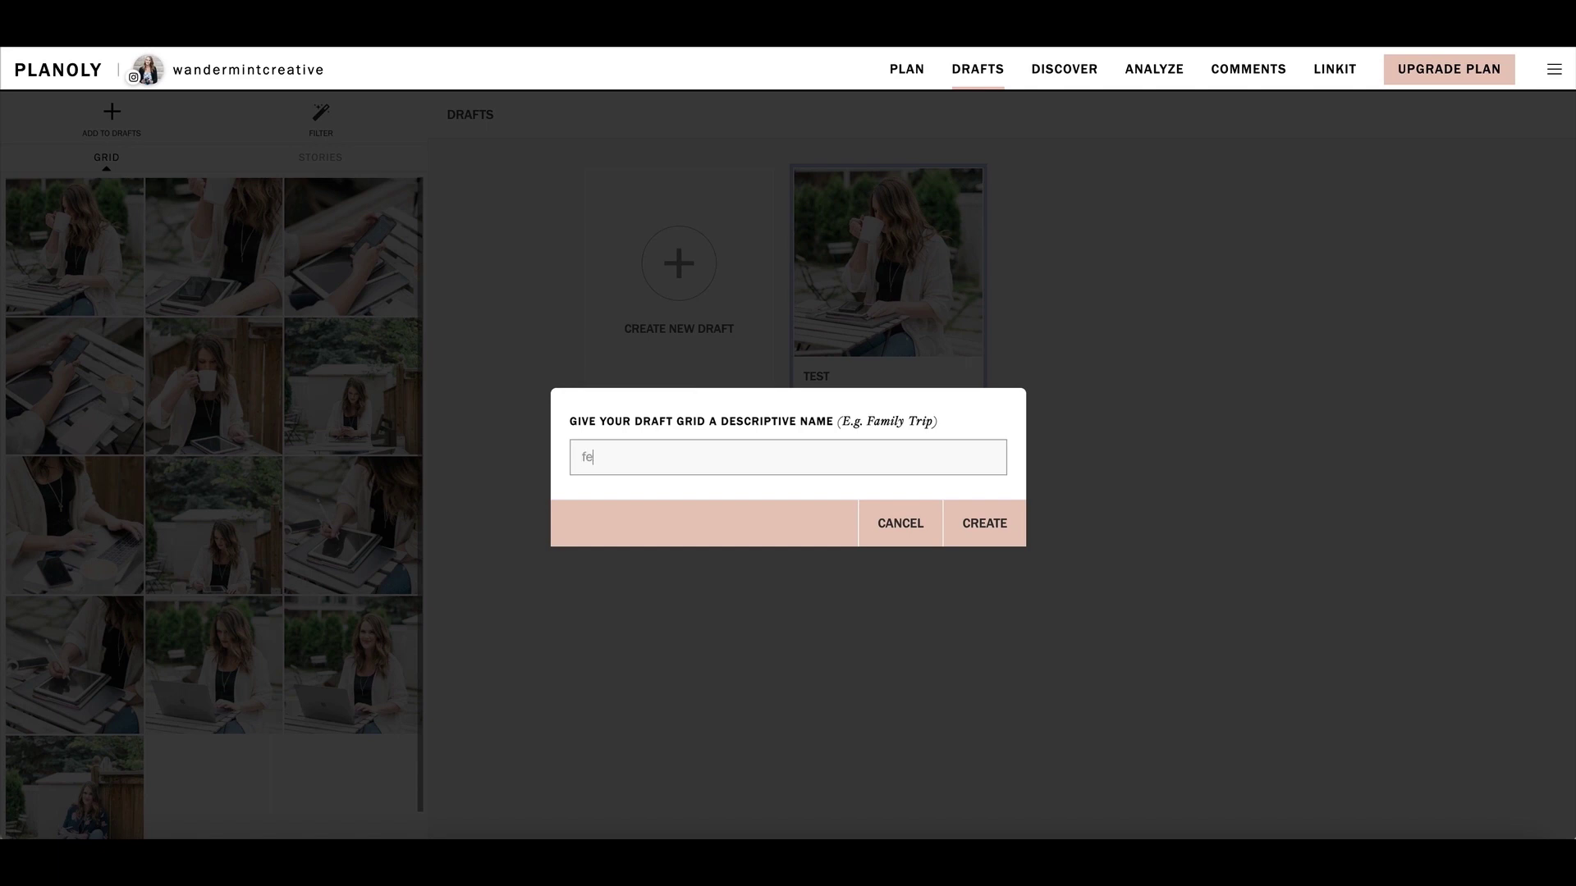
click(1011, 518)
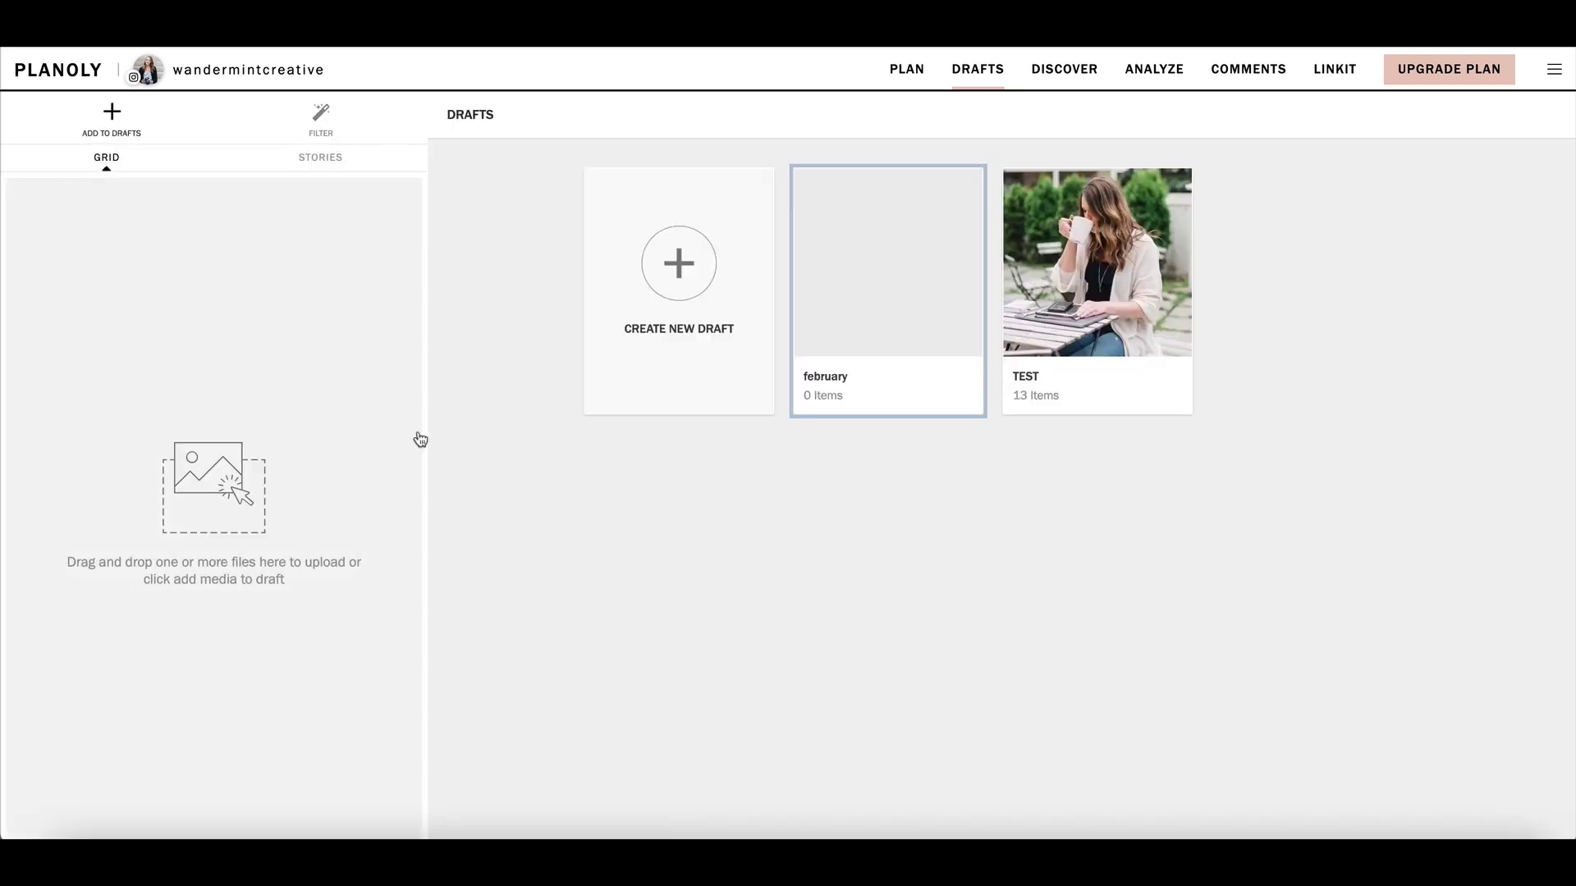
click(691, 295)
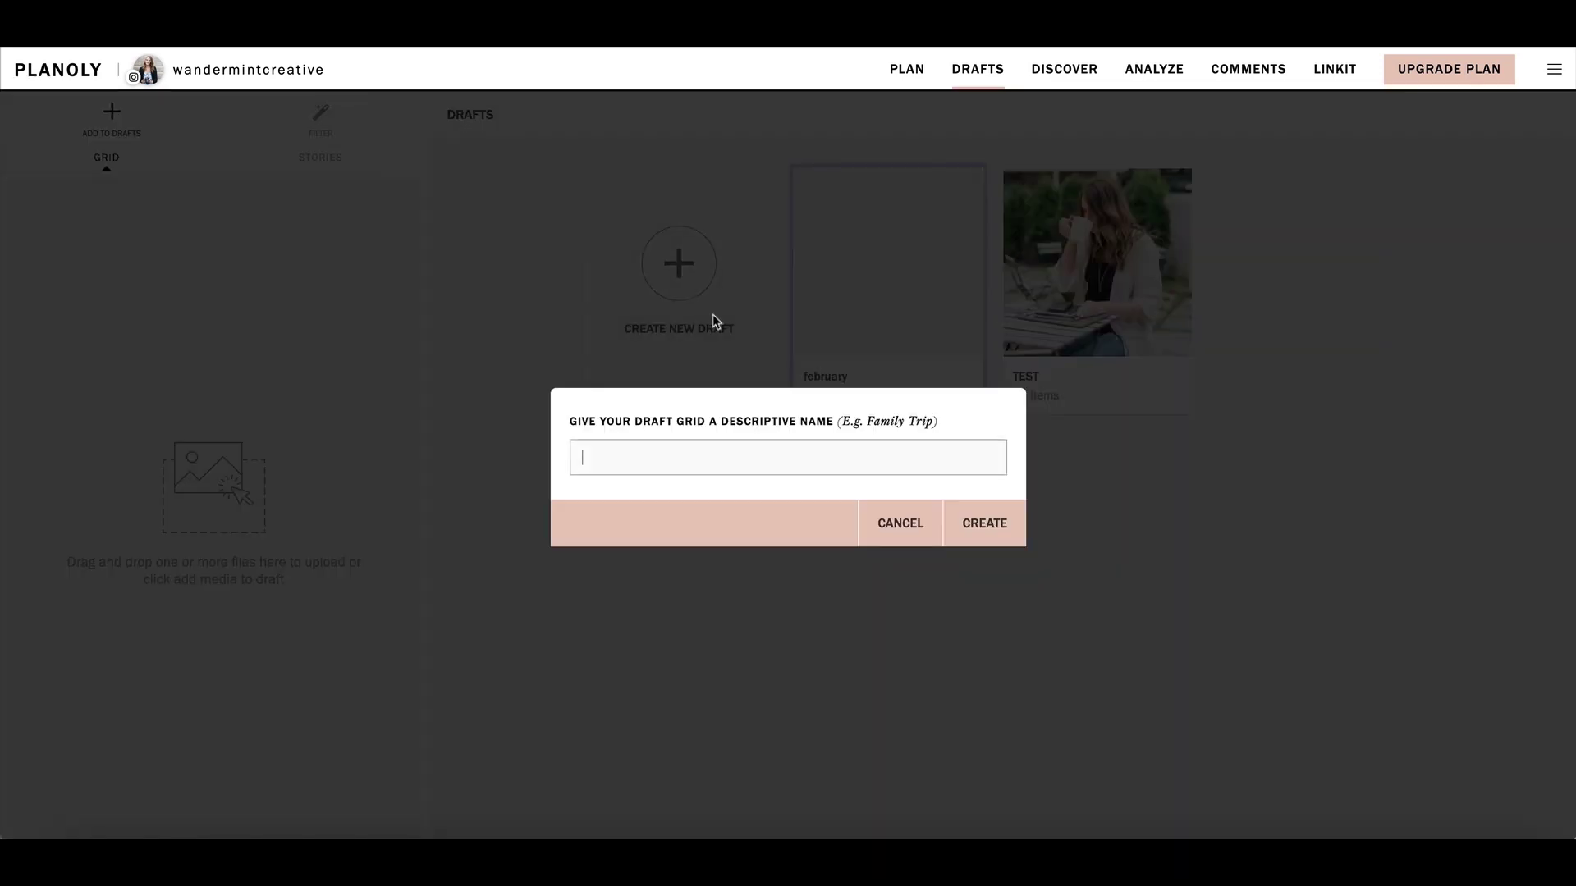
text(march)
key(Return)
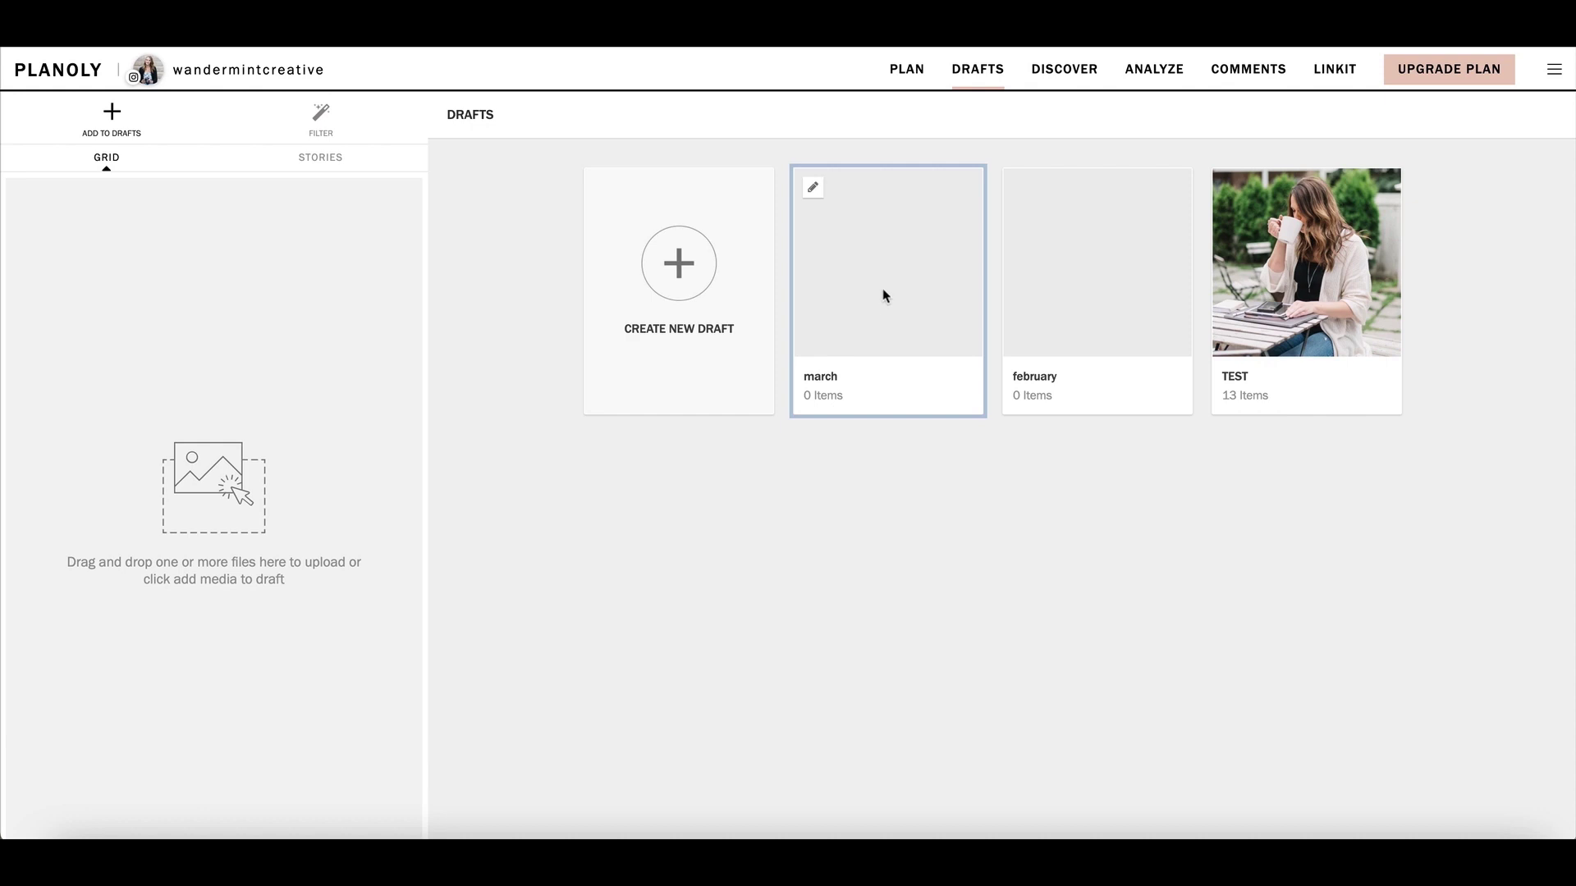
Switch between the february, TEST and march drafts to review their contents
click(1163, 299)
click(1227, 312)
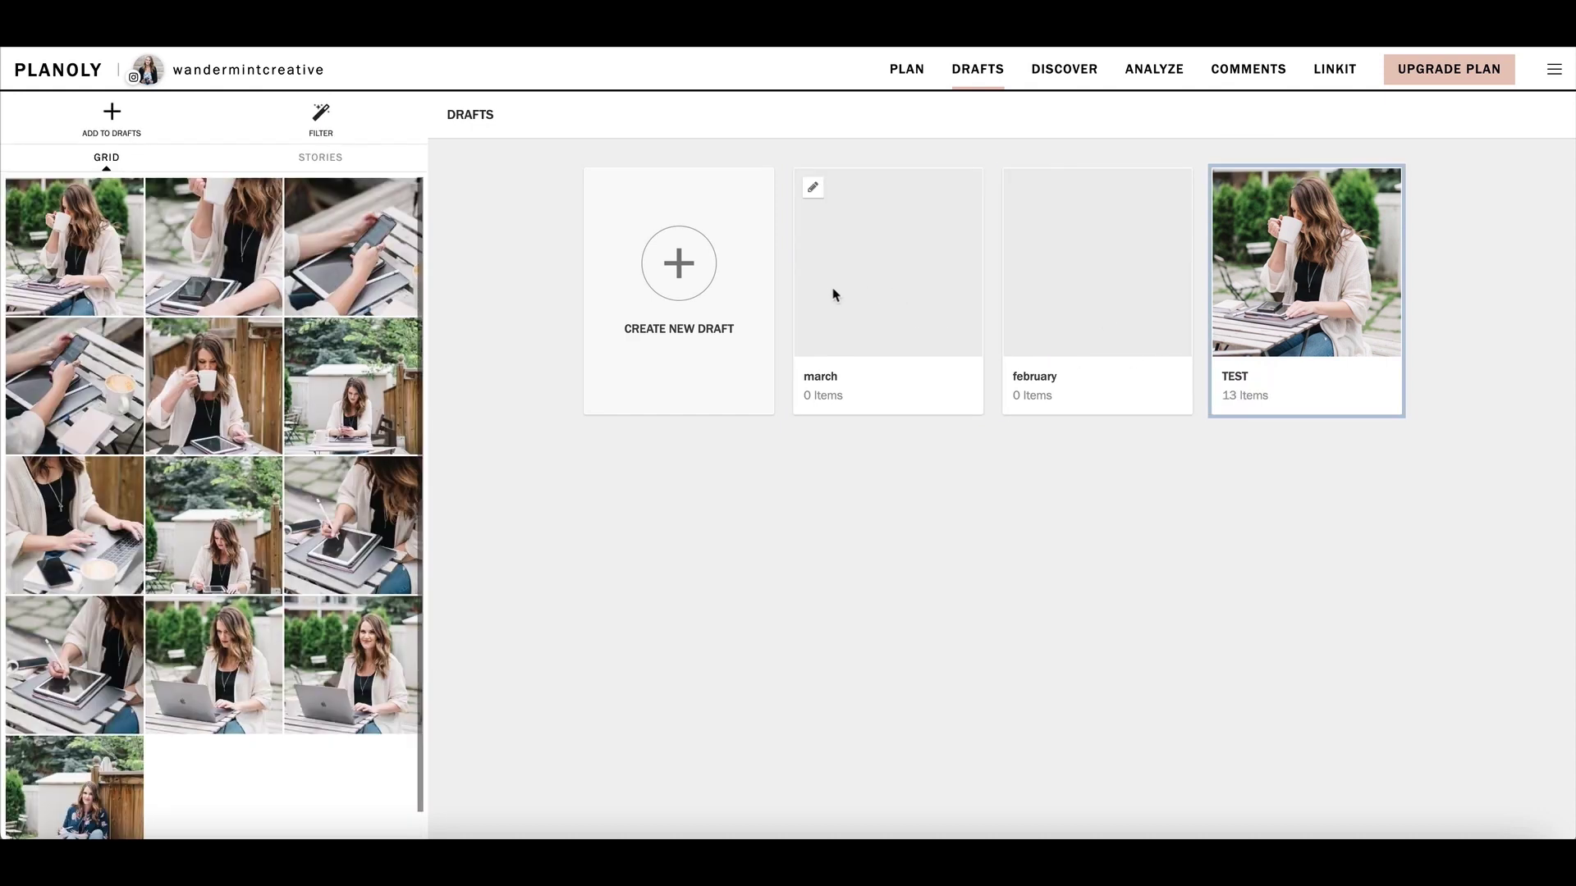
click(1141, 283)
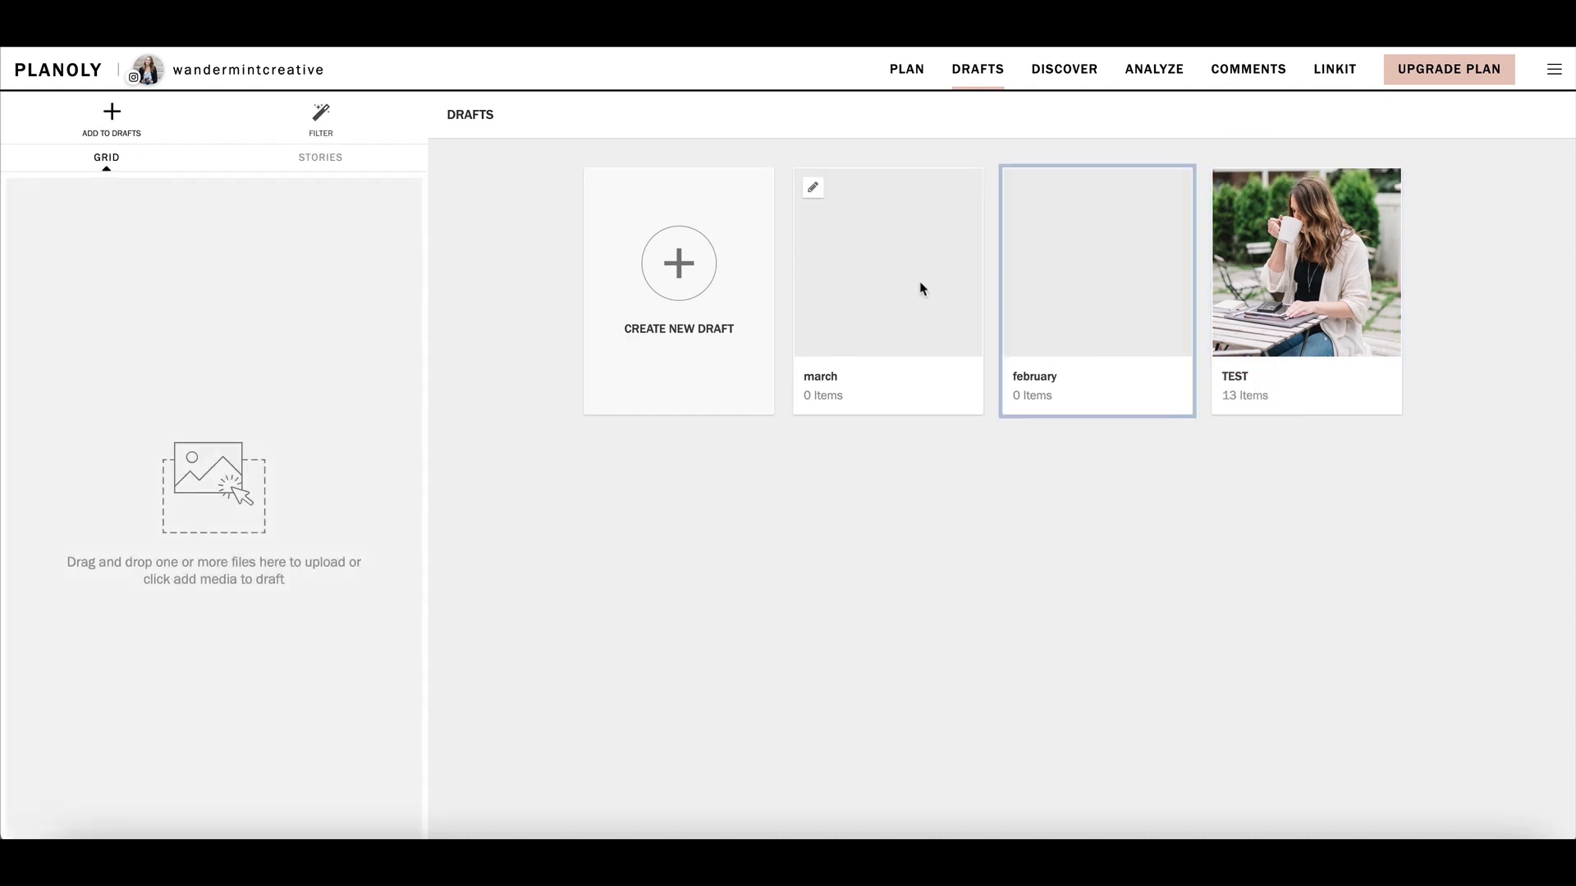
click(922, 289)
click(1101, 290)
click(1232, 246)
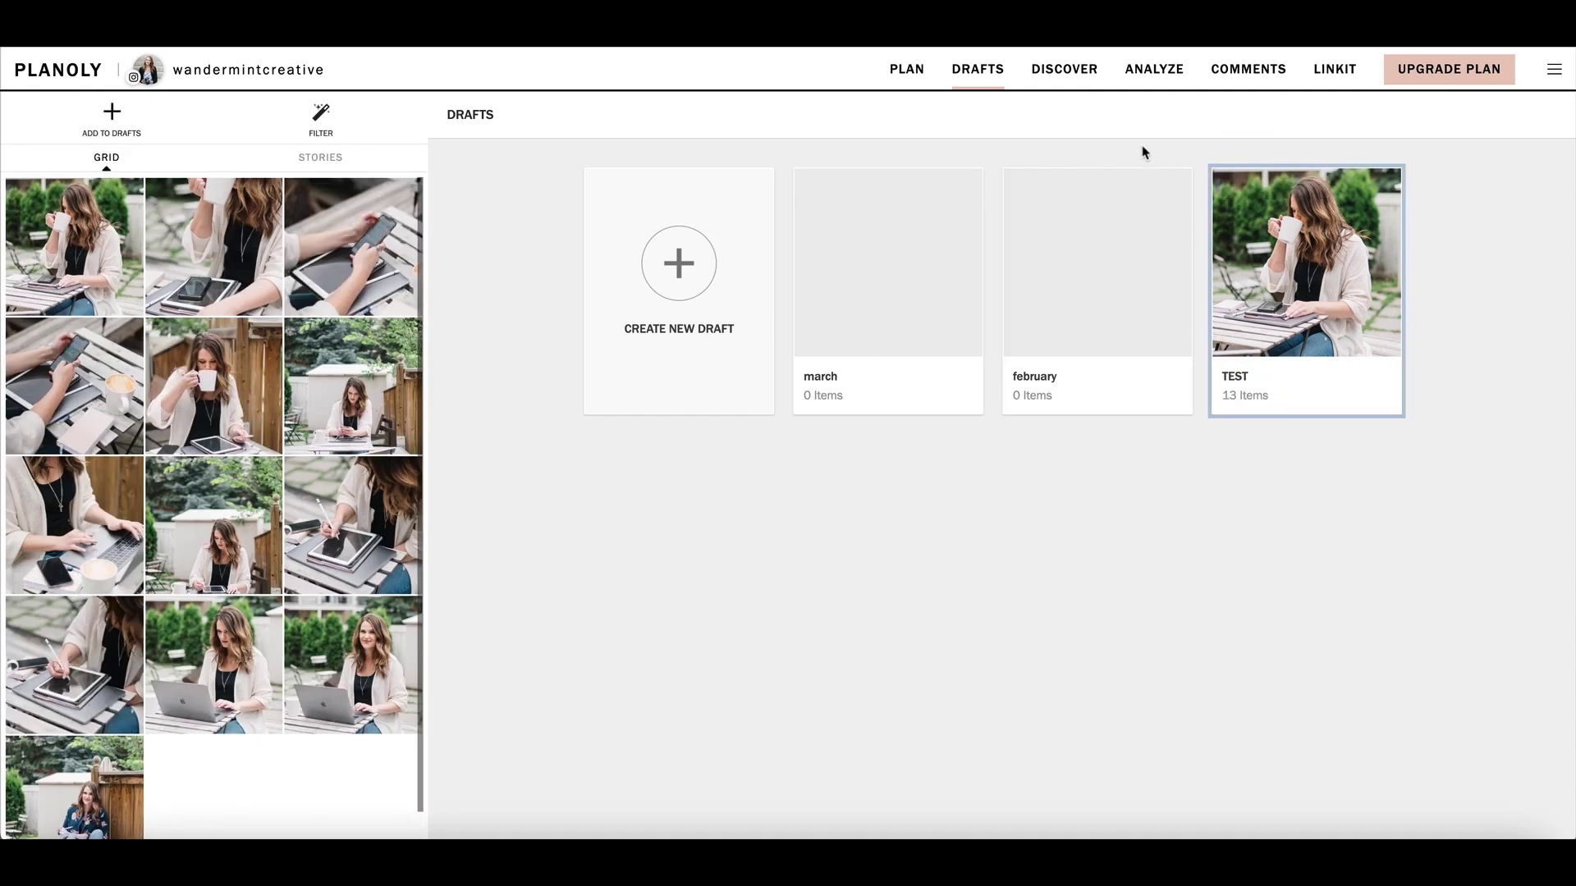
Accept Discover's content guidelines and browse the Free Stock Photos library
click(1066, 74)
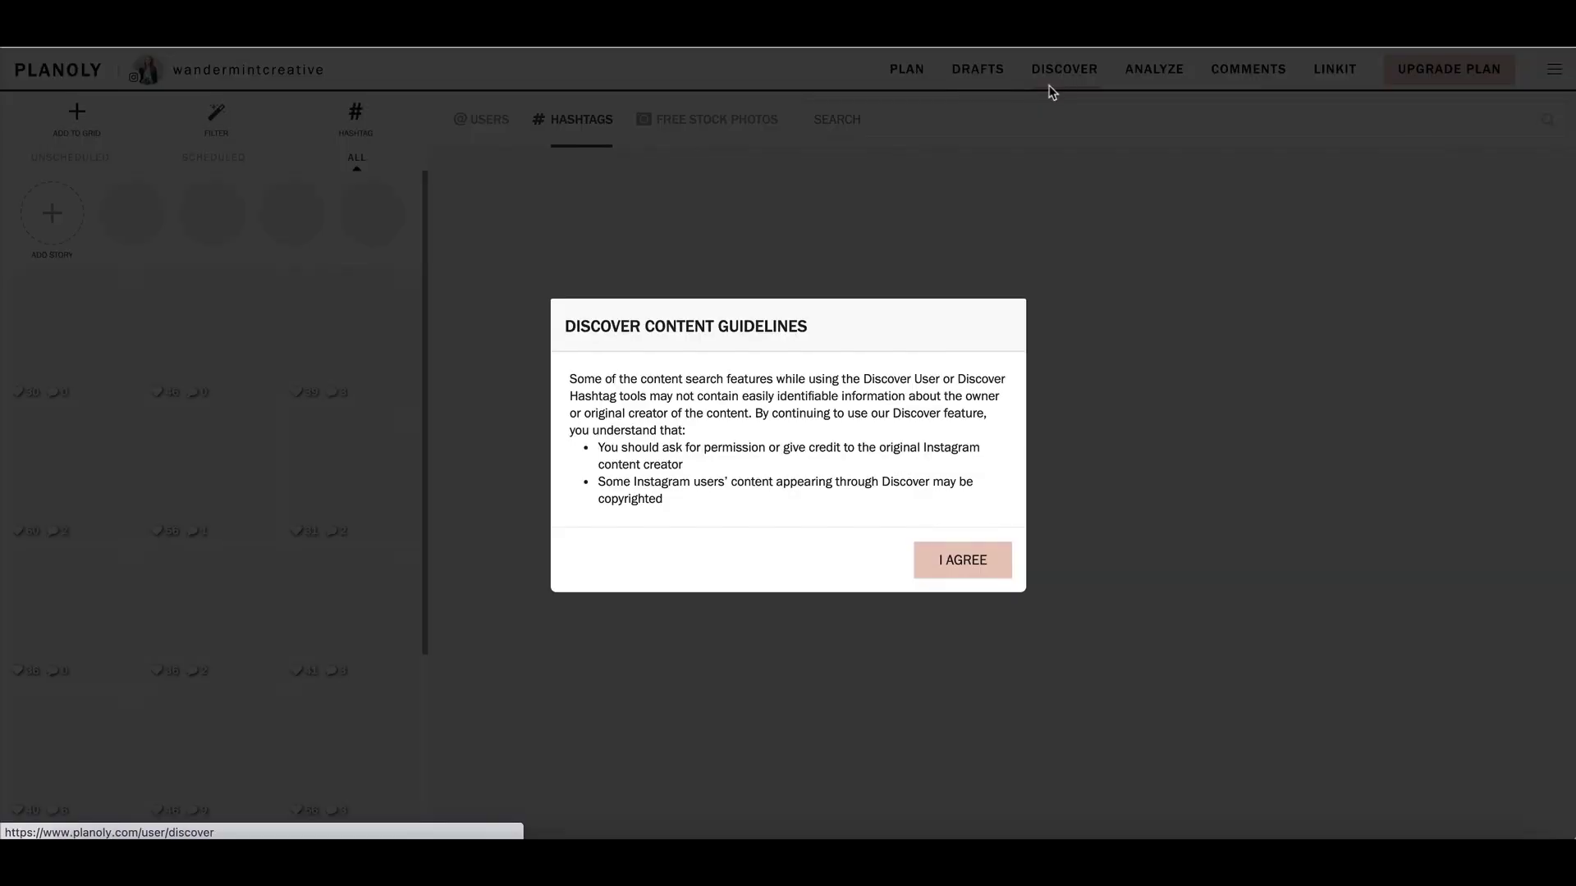
click(965, 563)
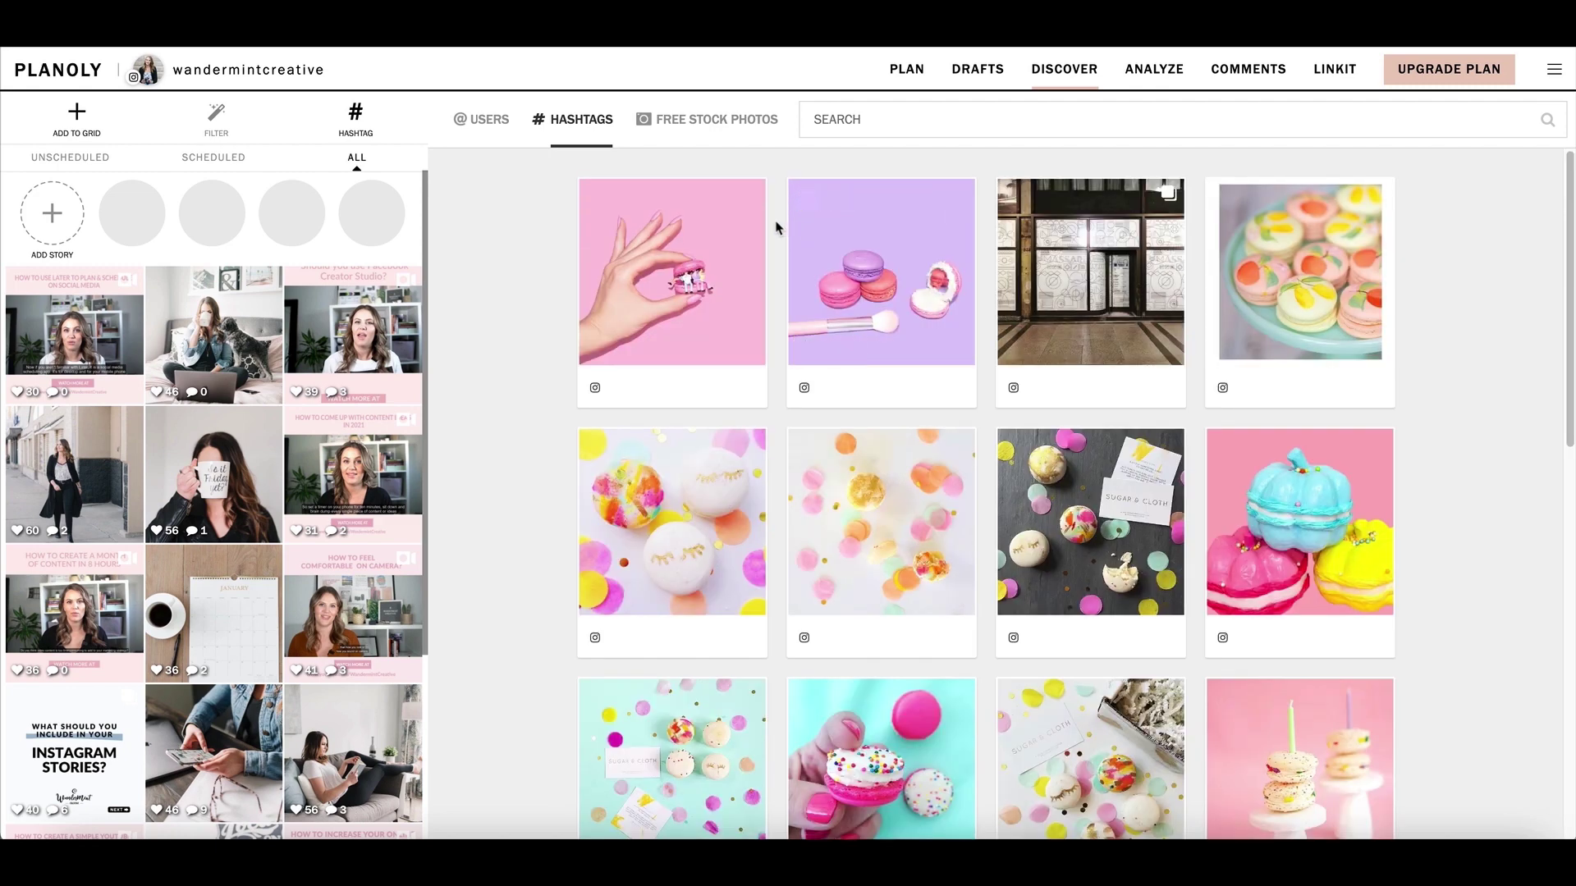
click(730, 131)
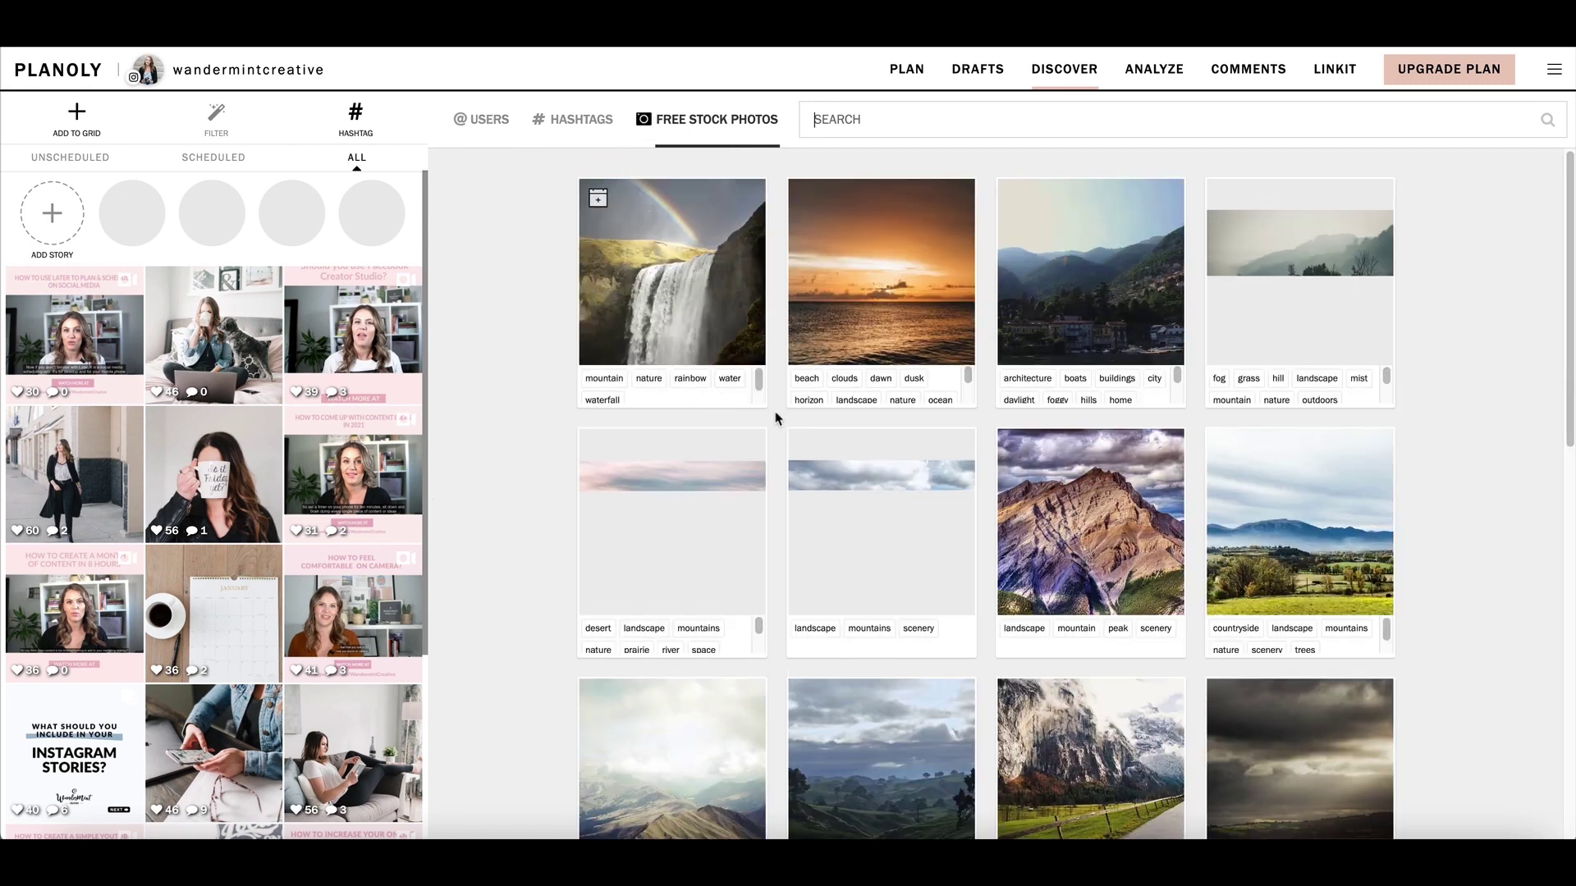
scroll(1003, 617, down, 1)
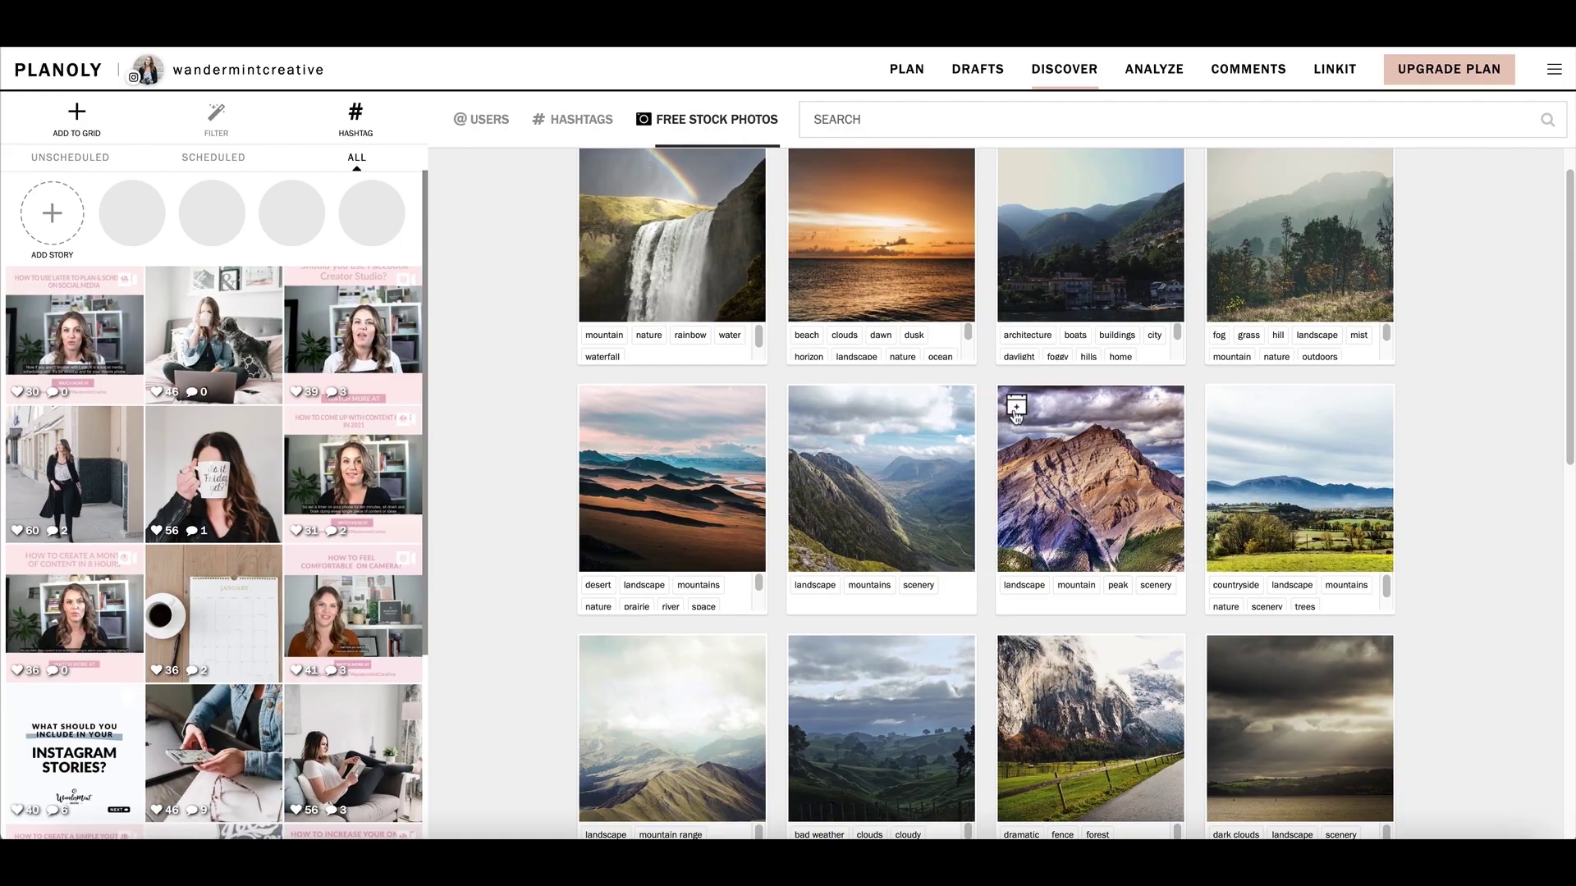
Start scheduling the mountain peak photo, cancel it, and go to Analyze
click(1016, 408)
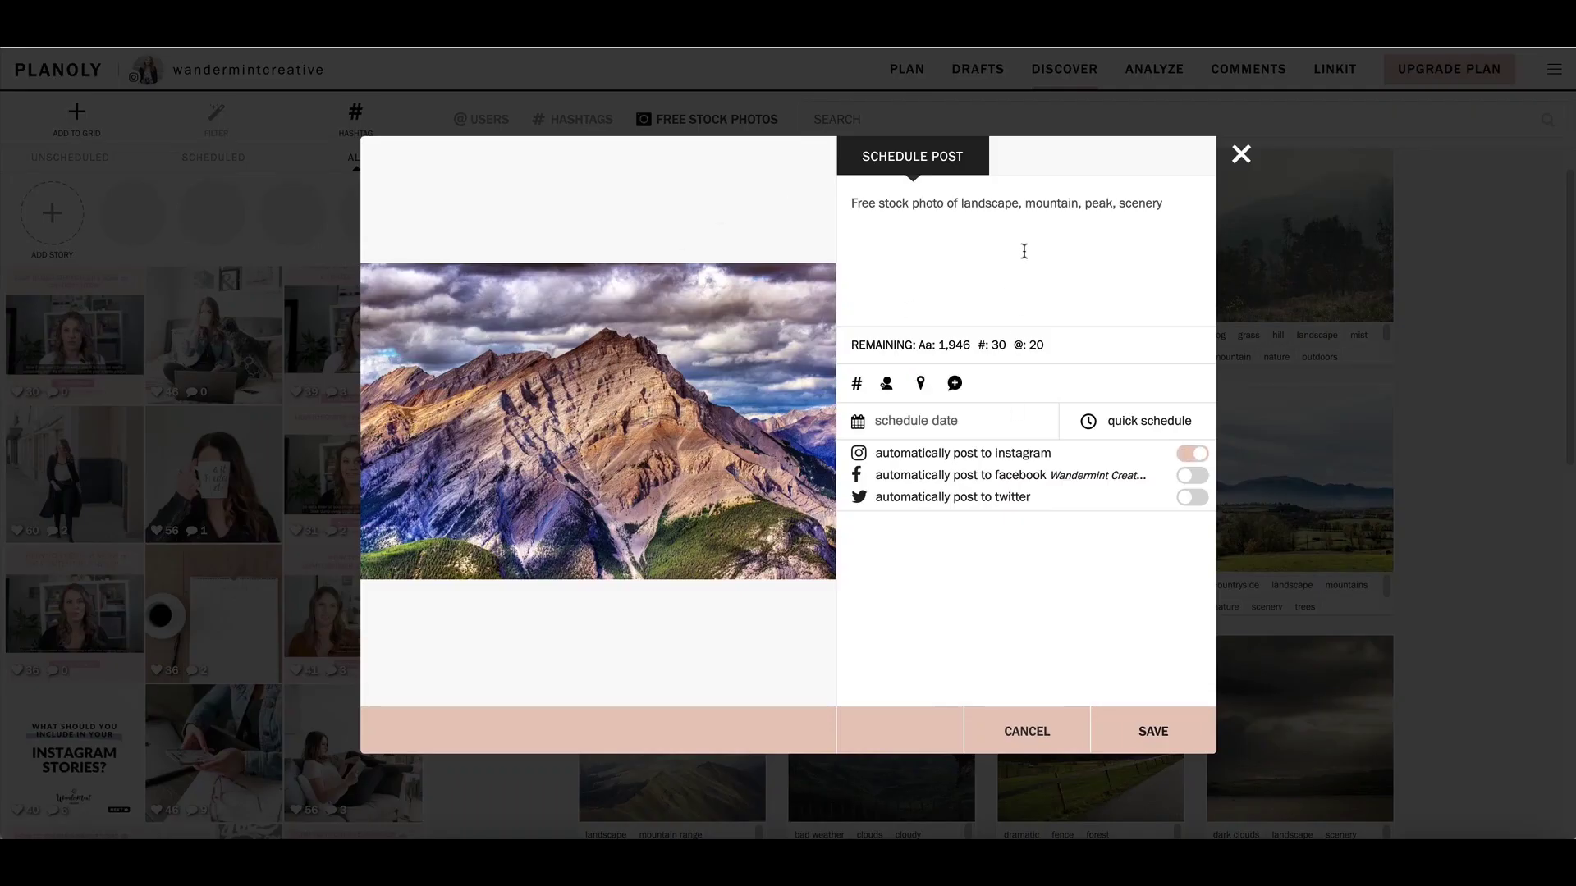
click(1041, 727)
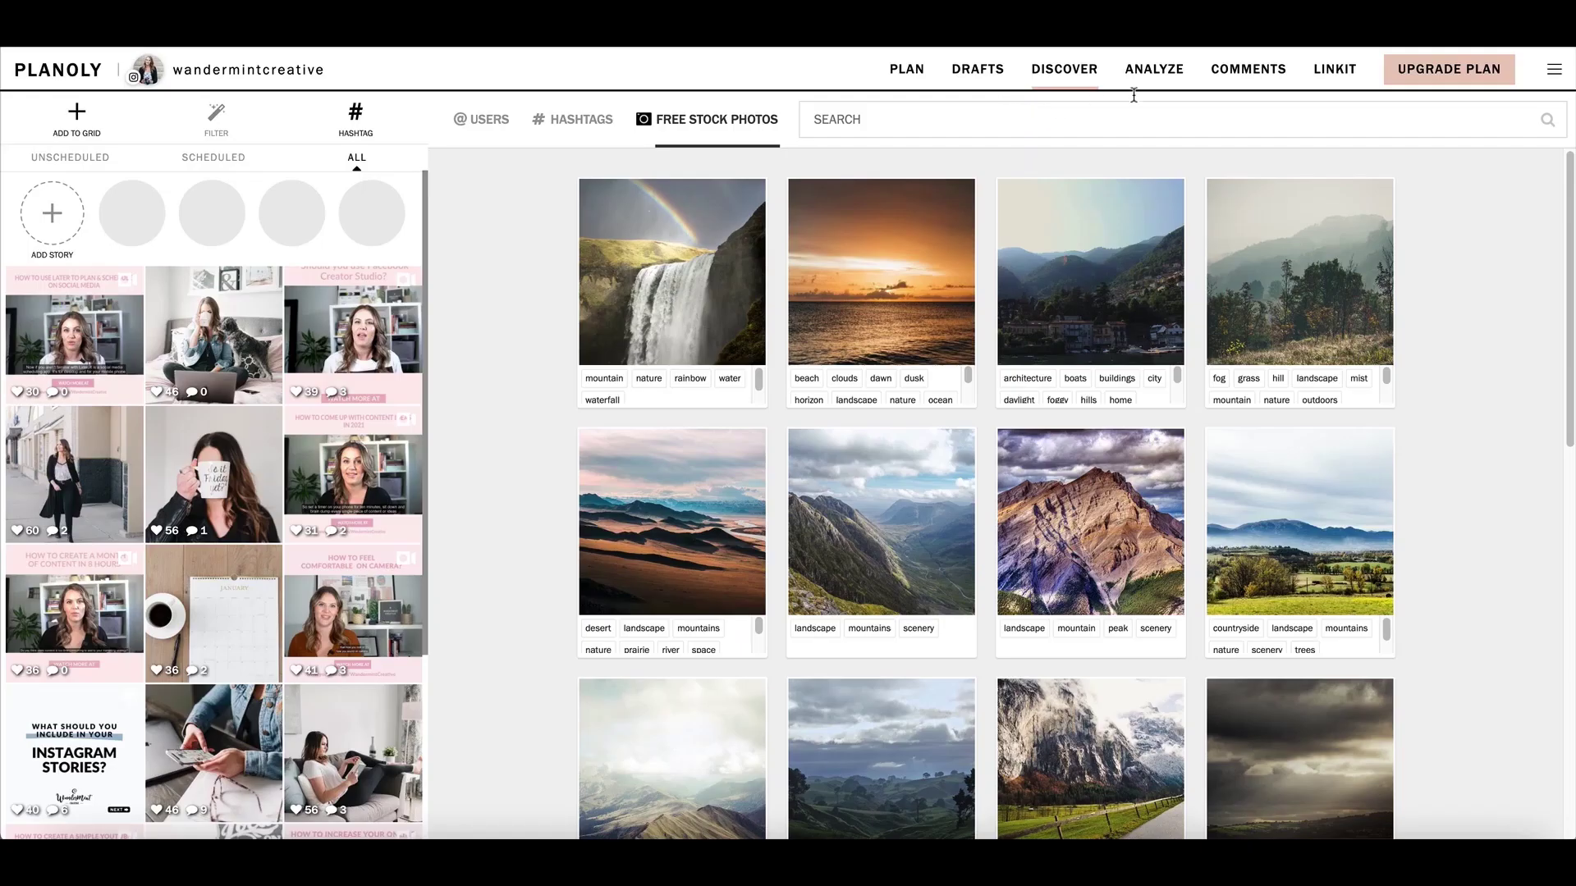
click(1161, 78)
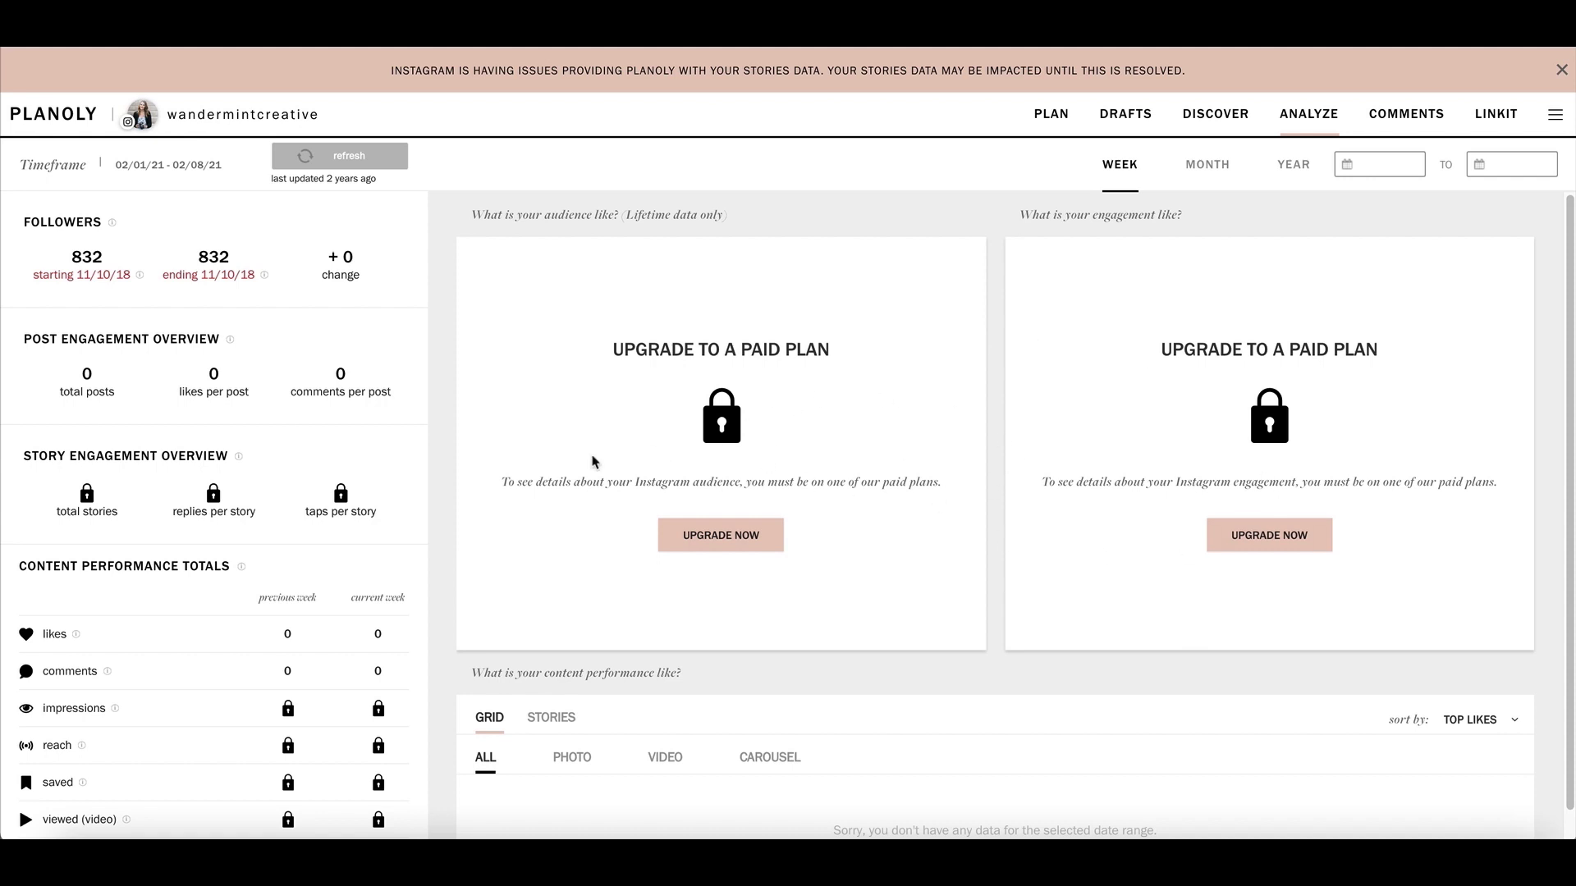
Review the locked Analyze page, highlighting the 'Upgrade to a paid plan' heading, then go to Comments
scroll(625, 402, down, 2)
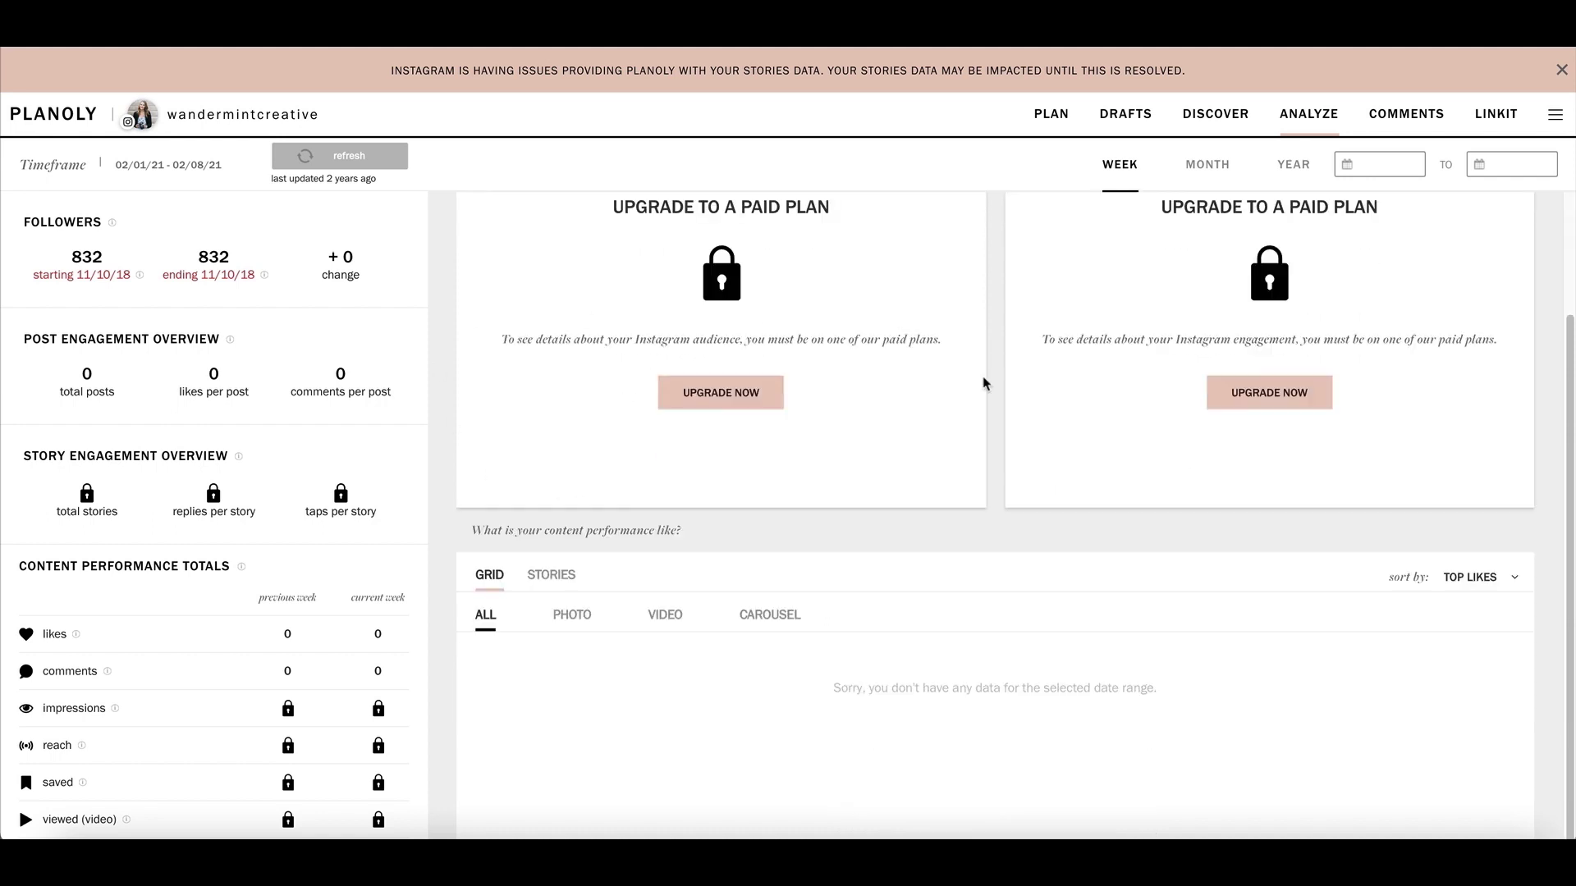
scroll(696, 427, up, 2)
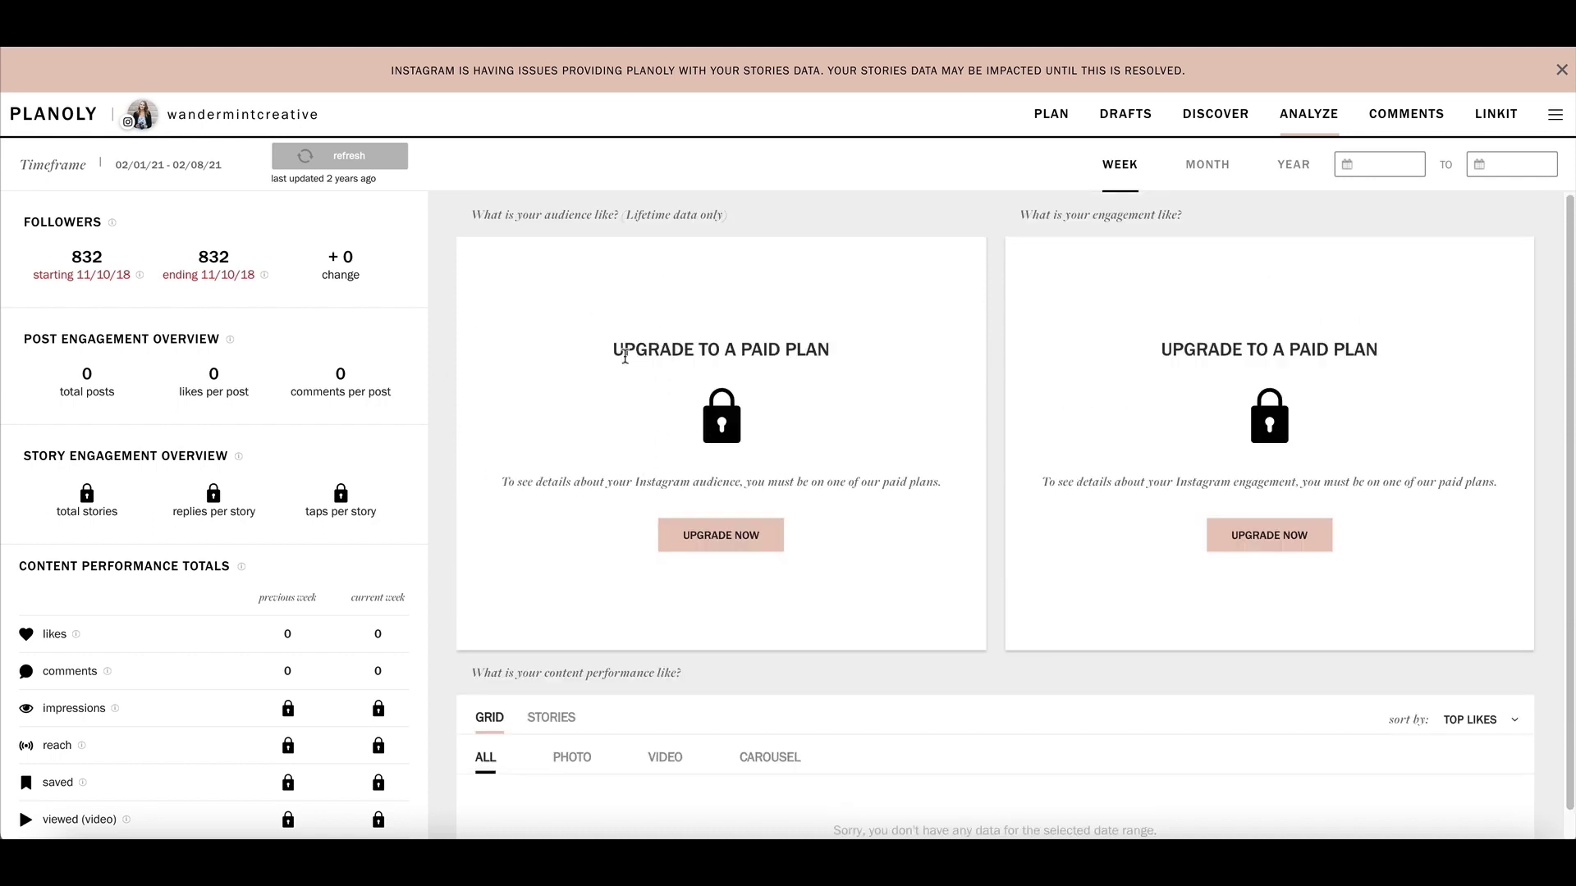
drag(625, 356, 857, 361)
scroll(686, 499, down, 2)
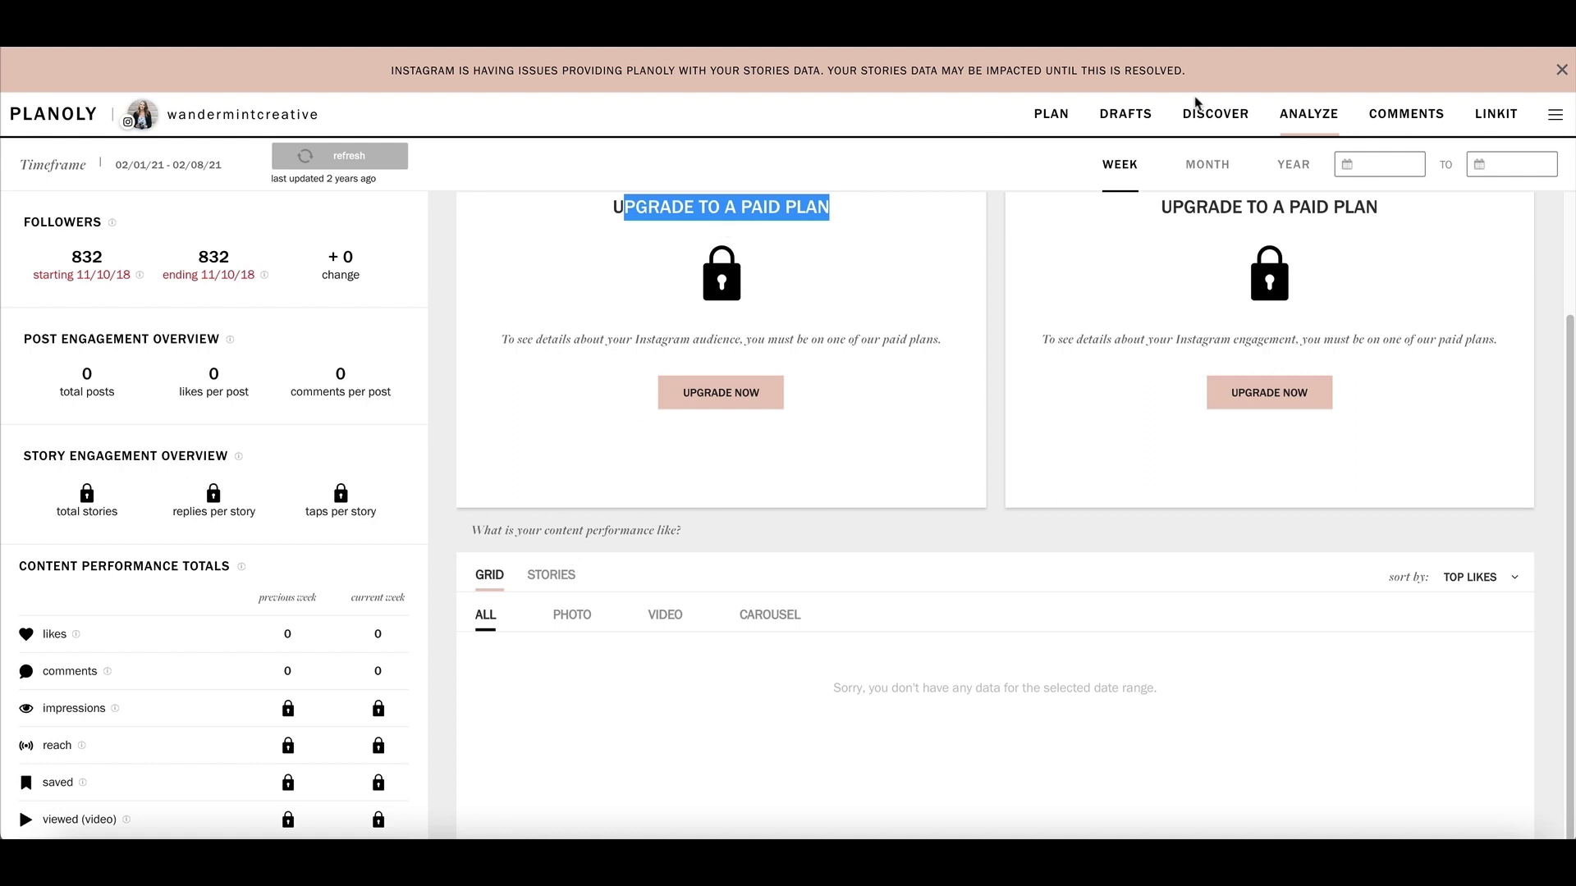
click(1409, 119)
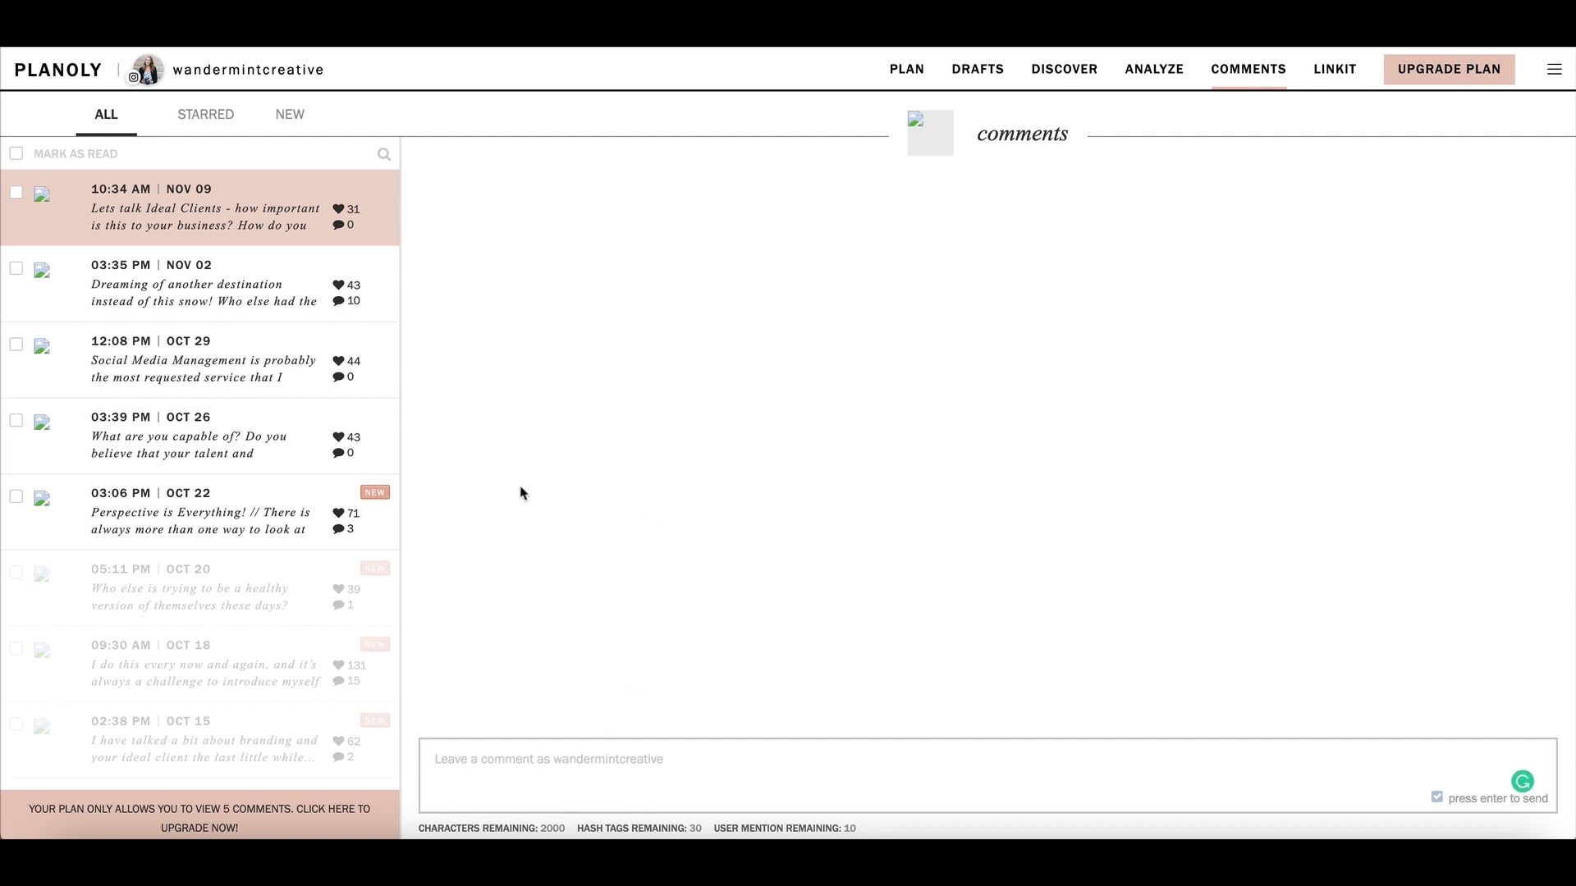
Load the comments for the Oct 22 'Perspective is Everything!' post
click(207, 508)
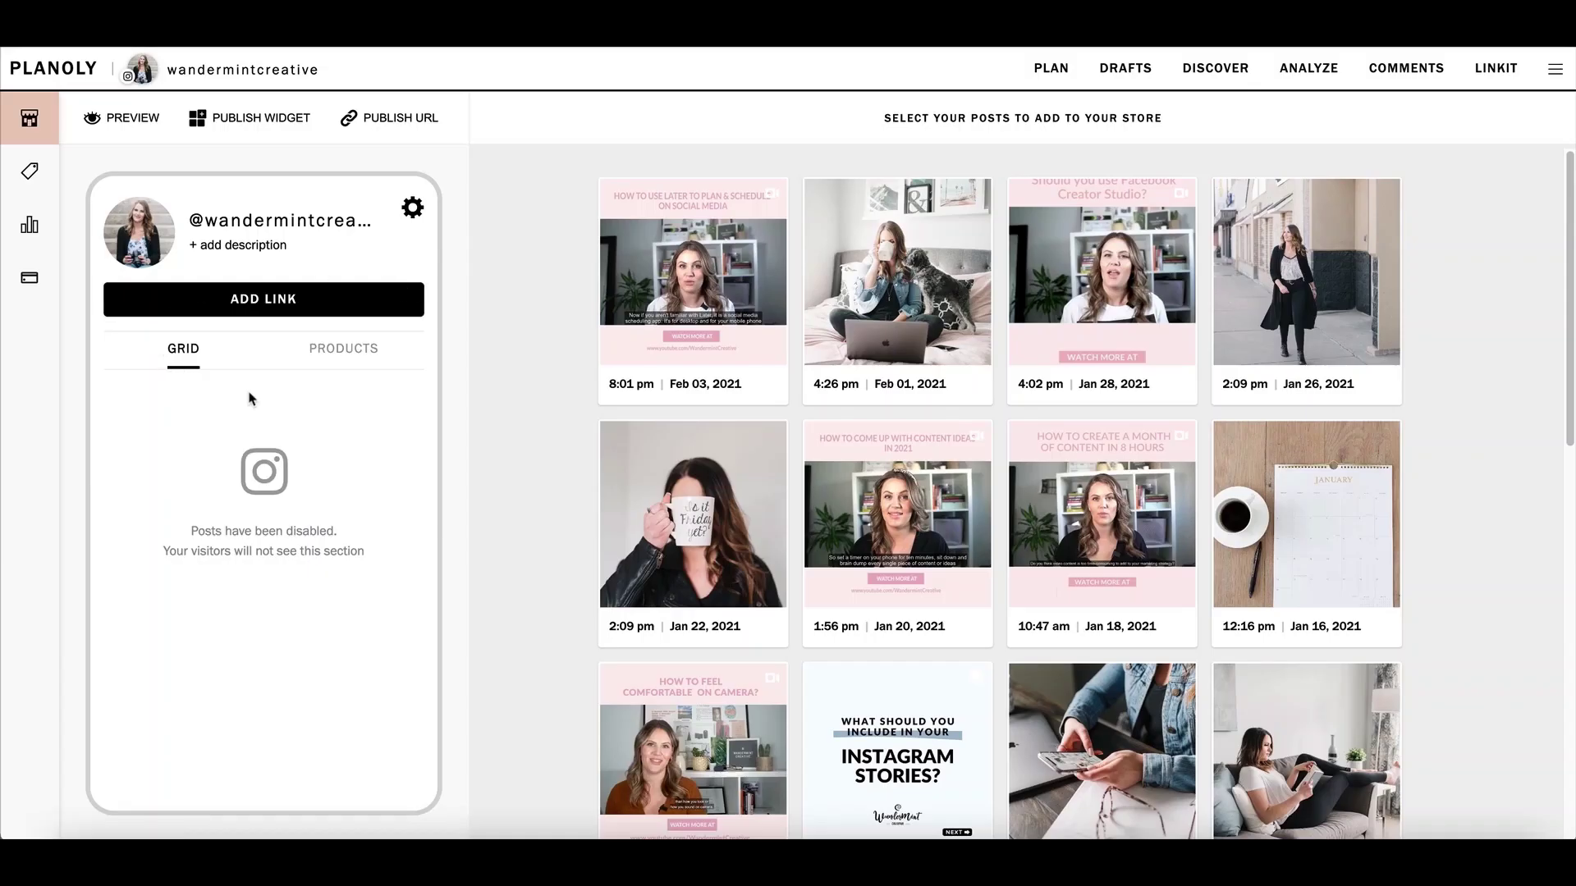
Add the Feb 03 video post to the store and try Products, dismissing the Sellit prompt
click(661, 291)
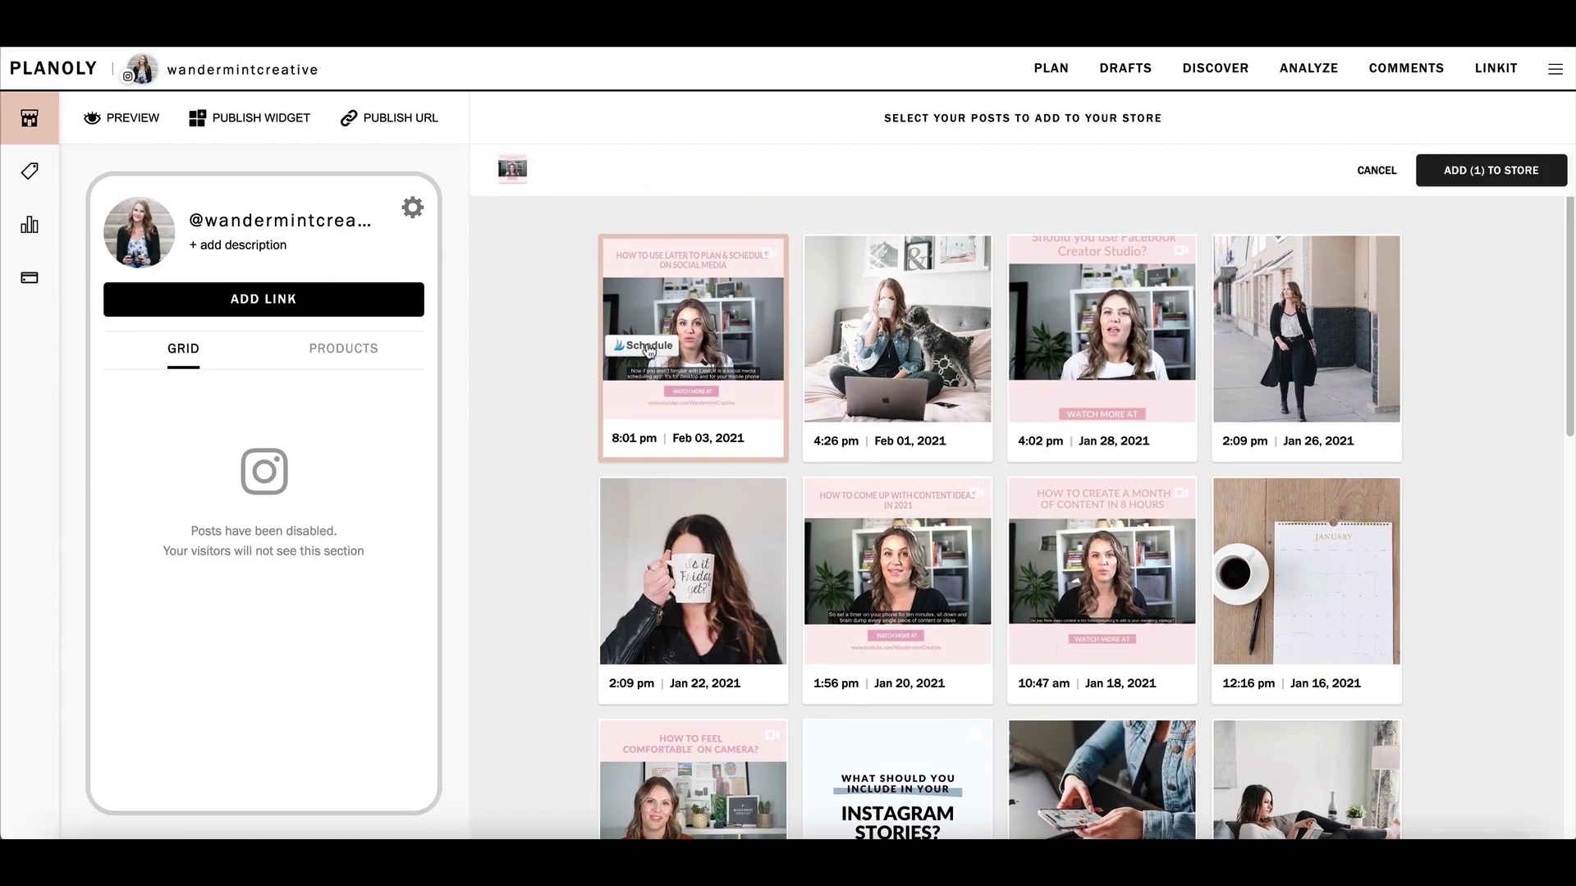
click(1469, 180)
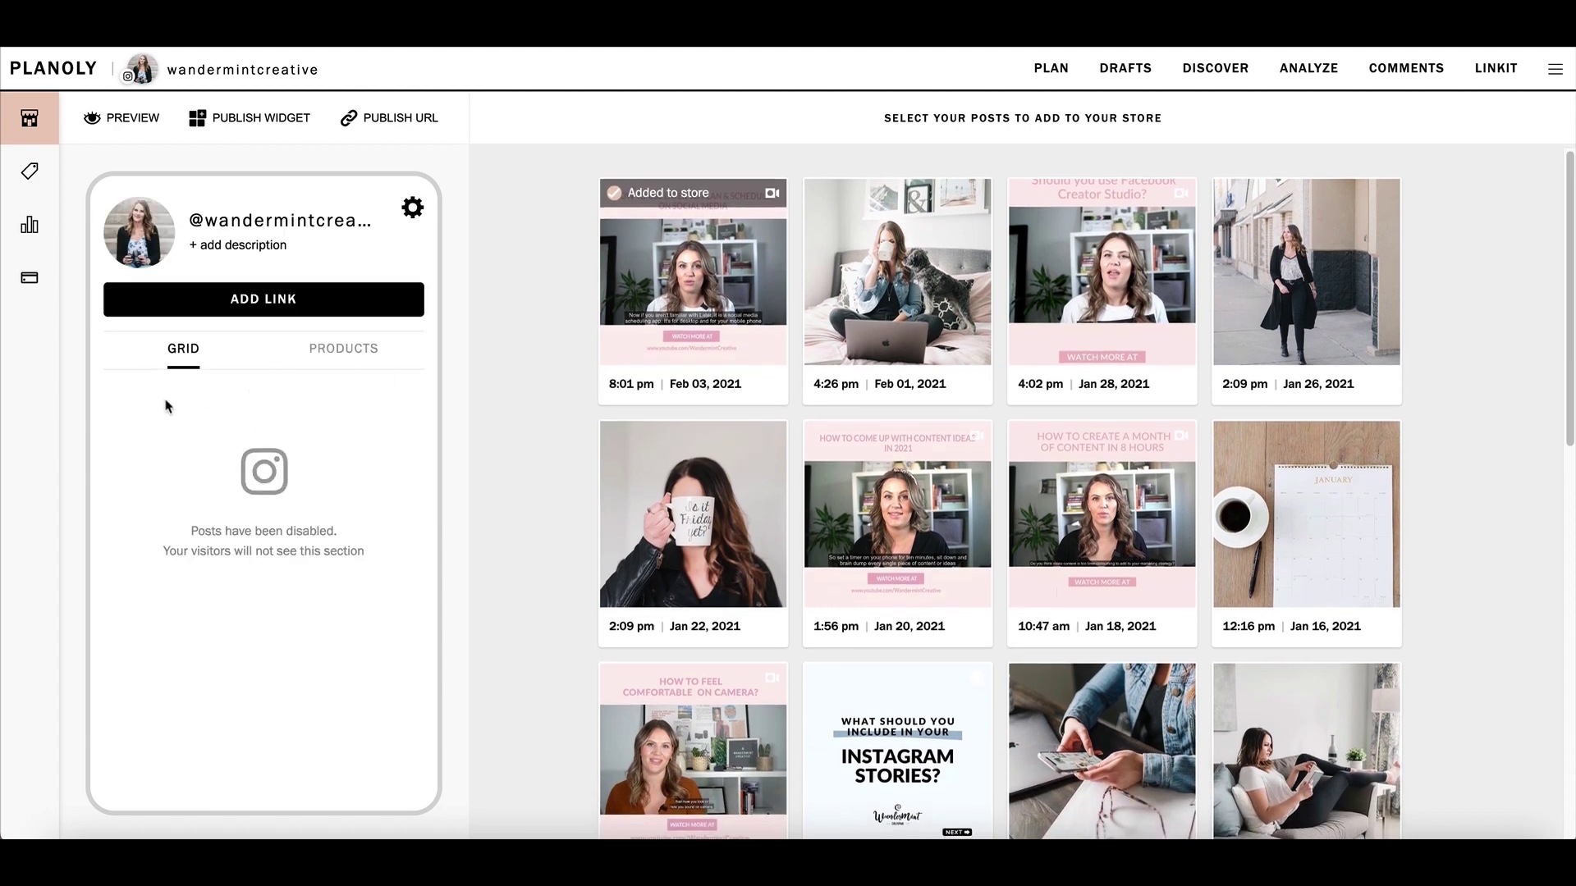
click(361, 351)
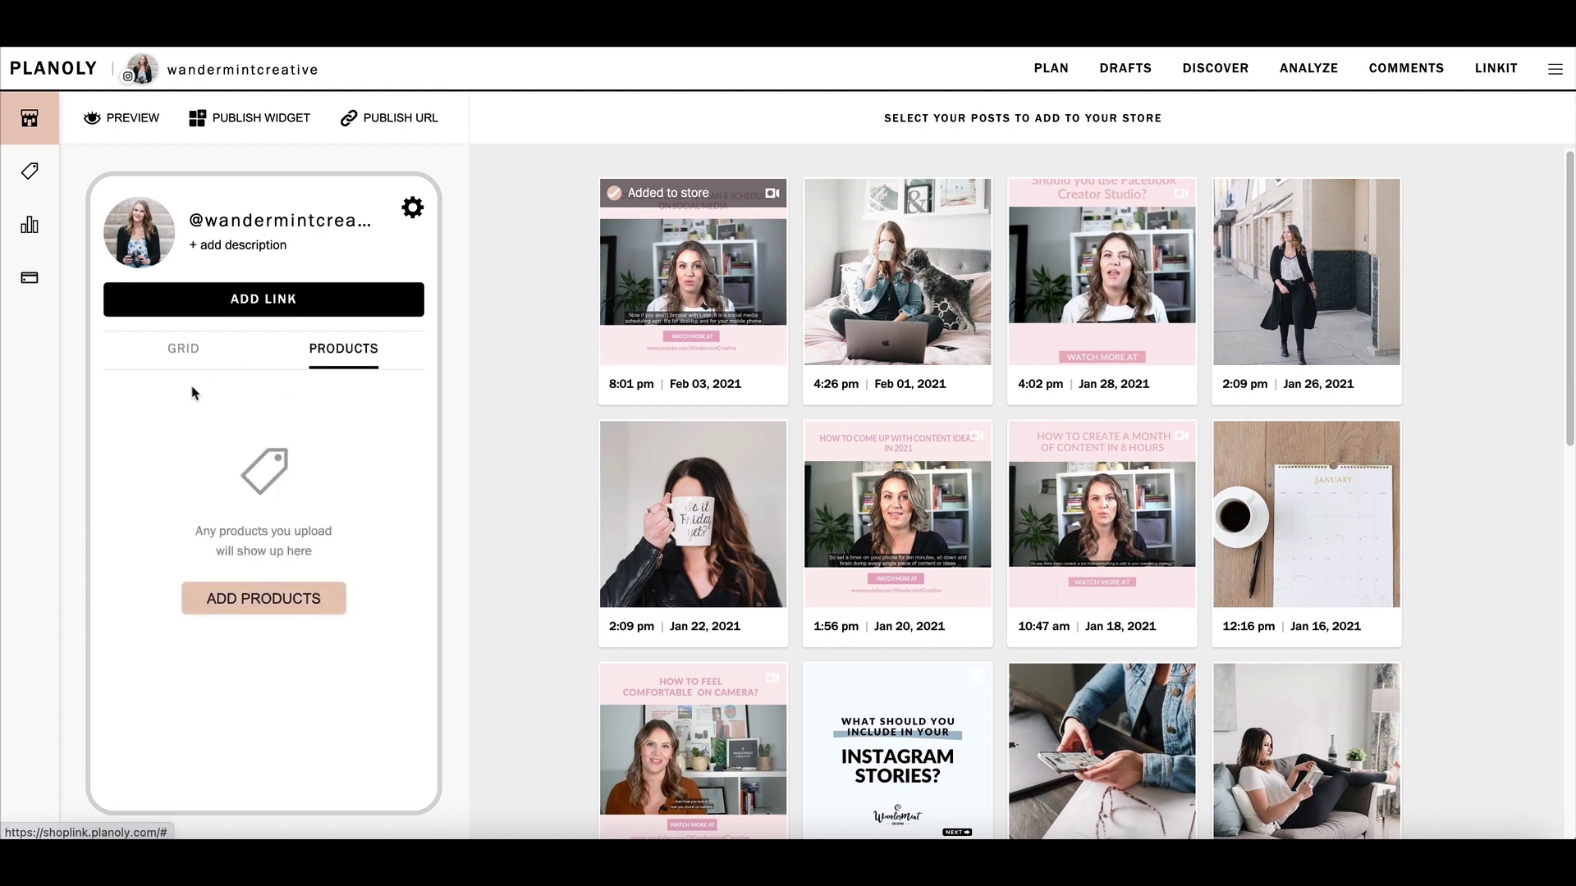
click(295, 607)
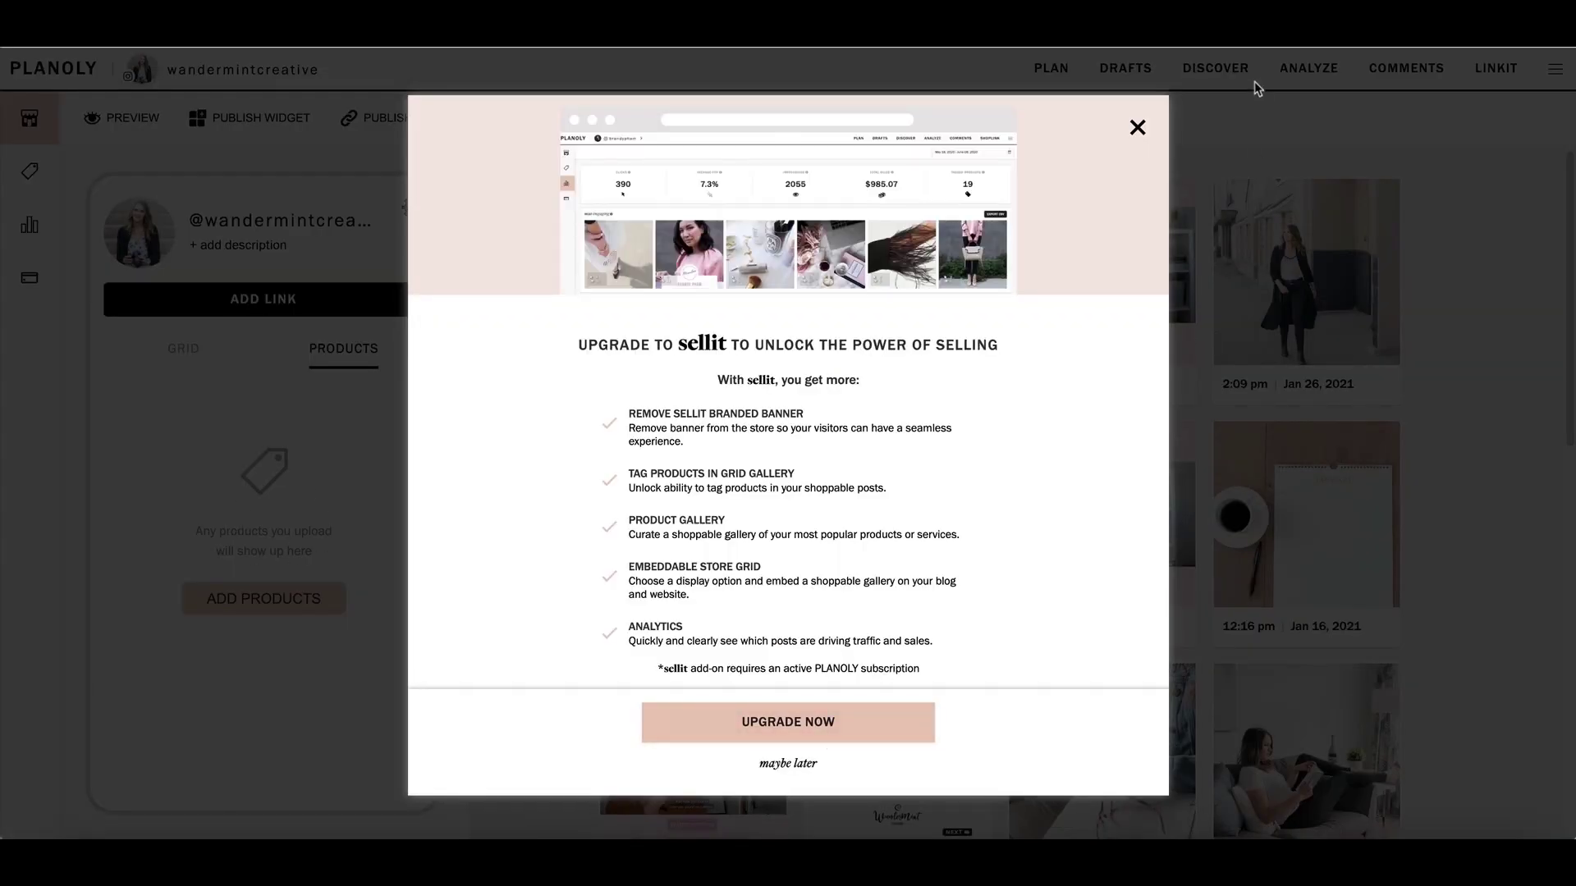
click(1137, 128)
Return to the grid preview, pick the Feb 01 post, and check Payments, dismissing the upgrade prompt
click(197, 349)
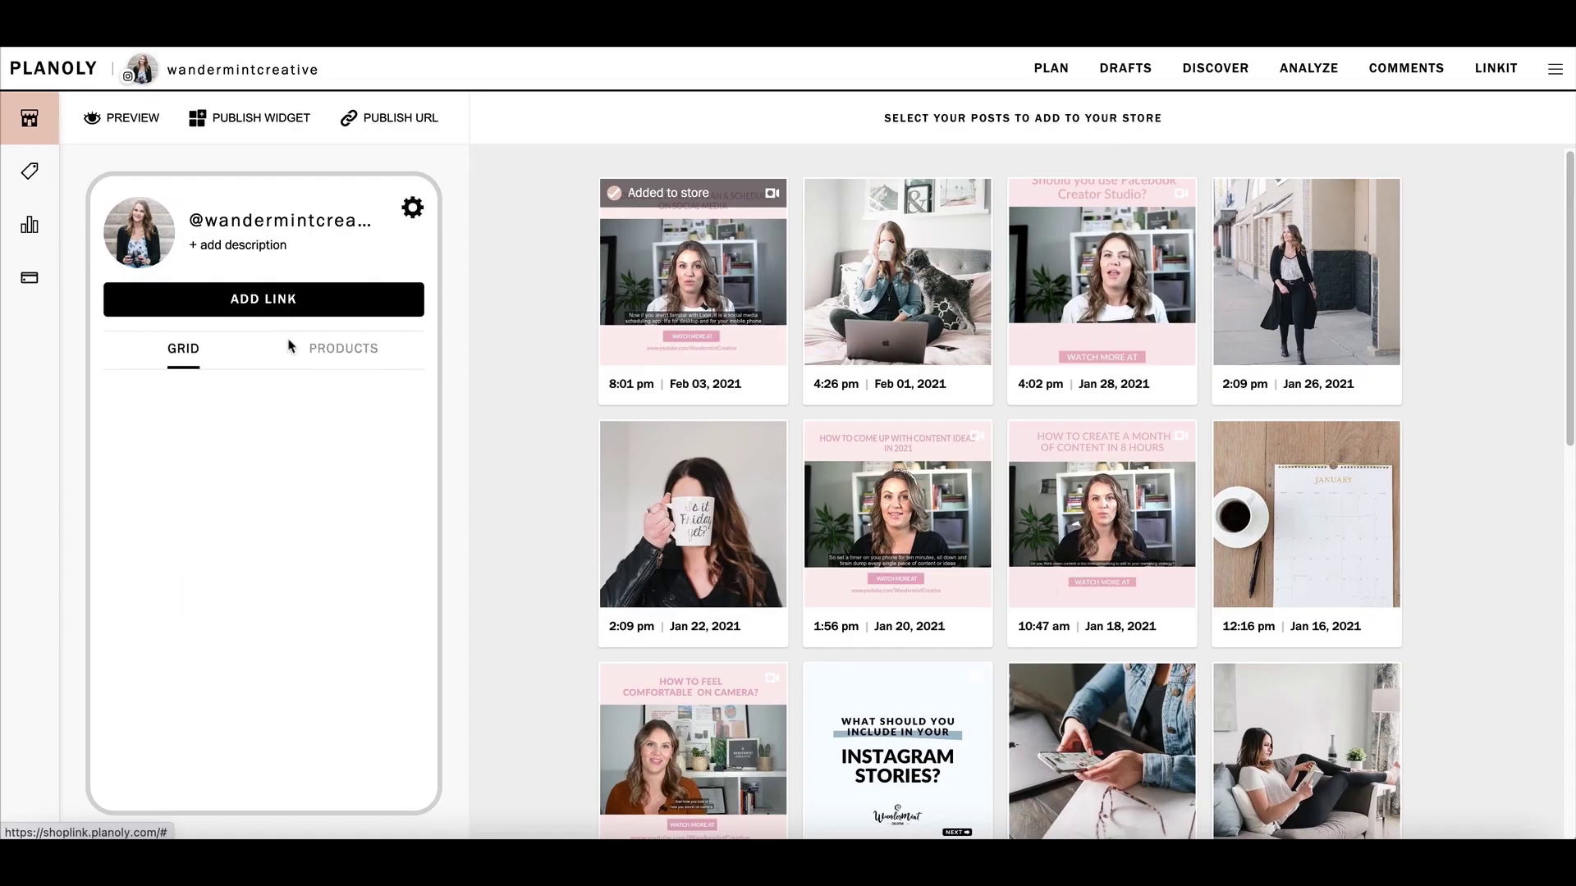
click(897, 271)
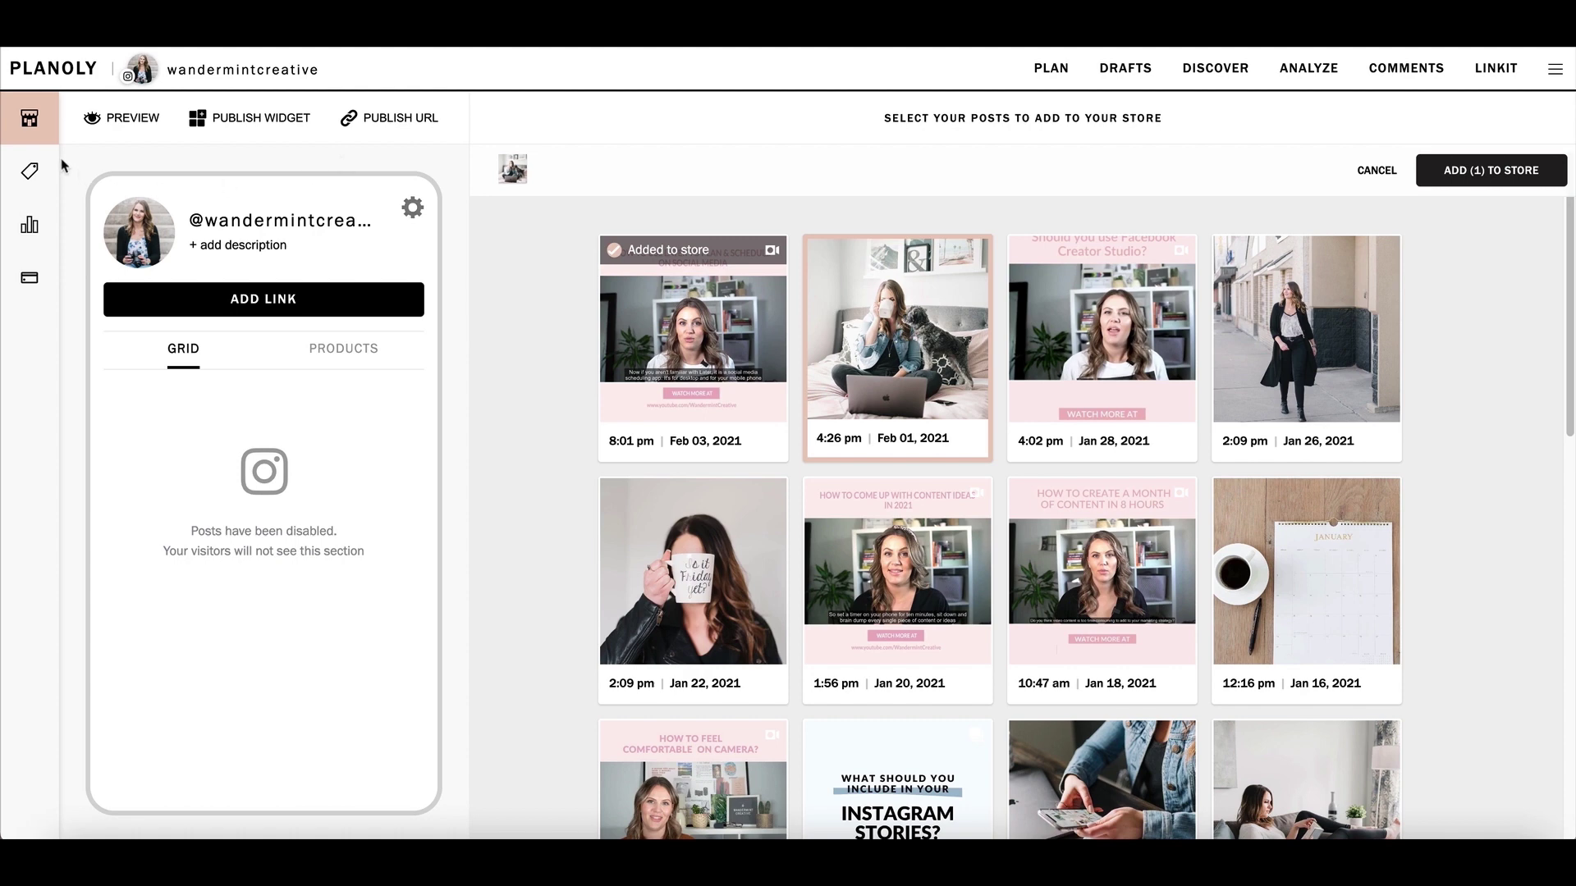
mouse_move(37, 156)
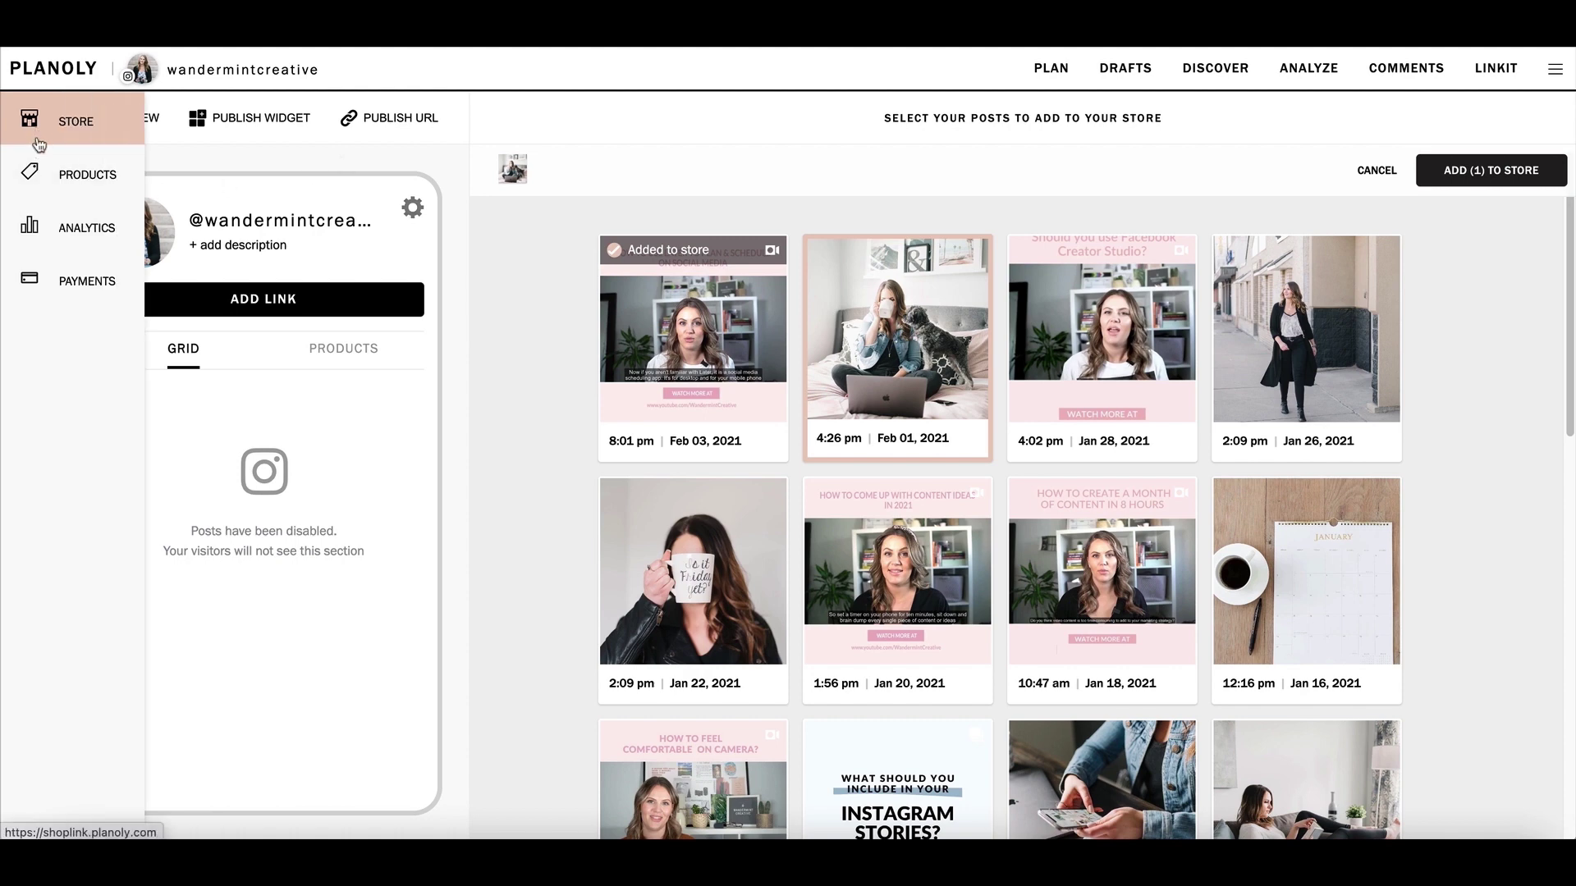
click(71, 289)
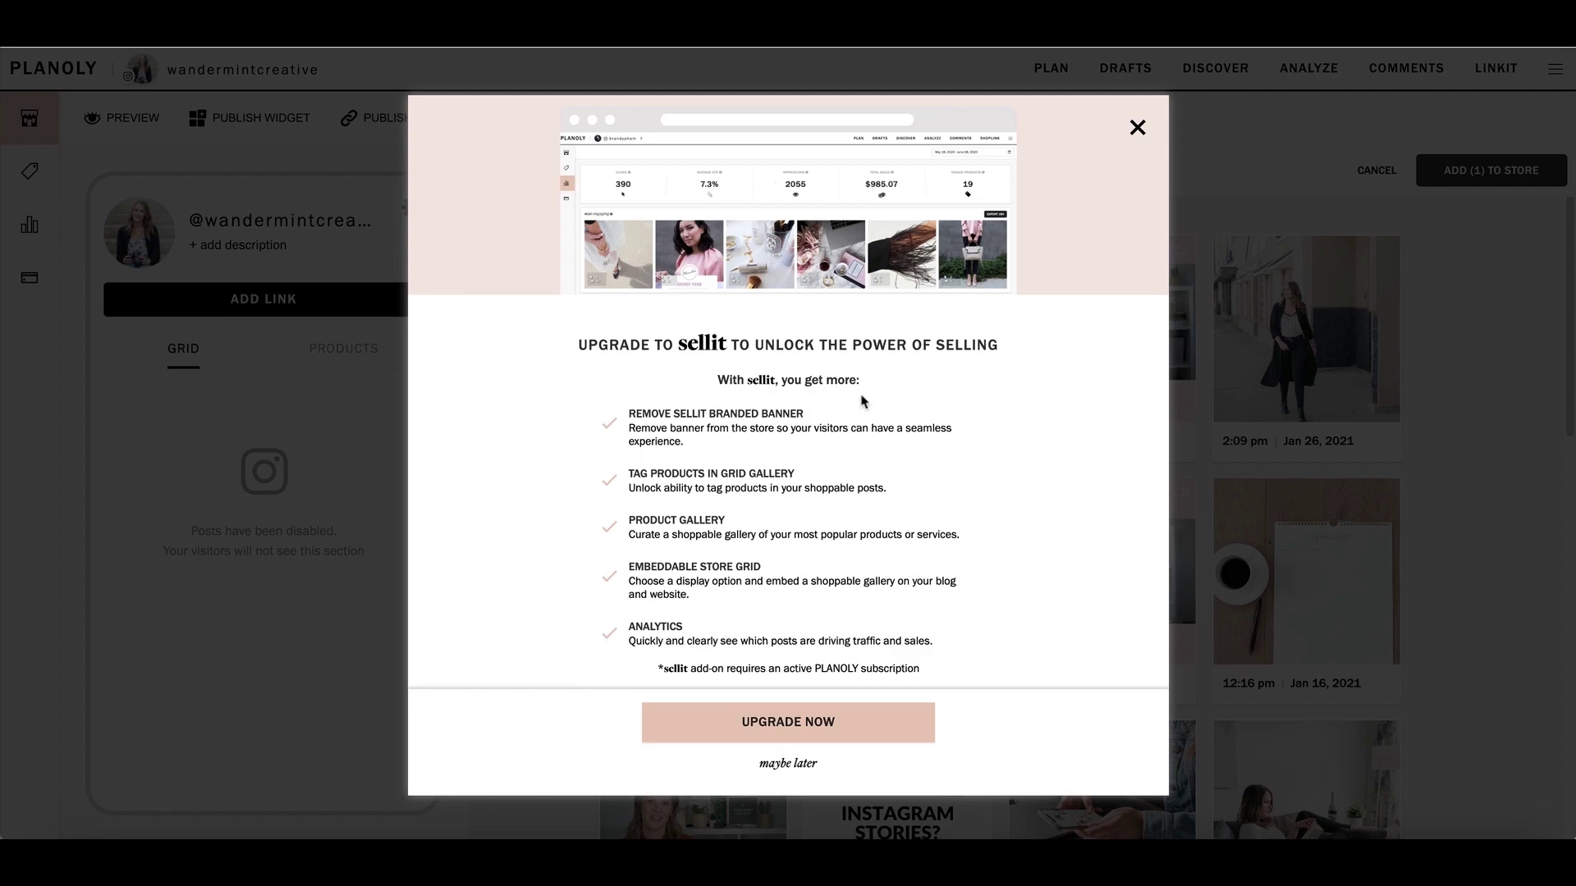
click(1137, 128)
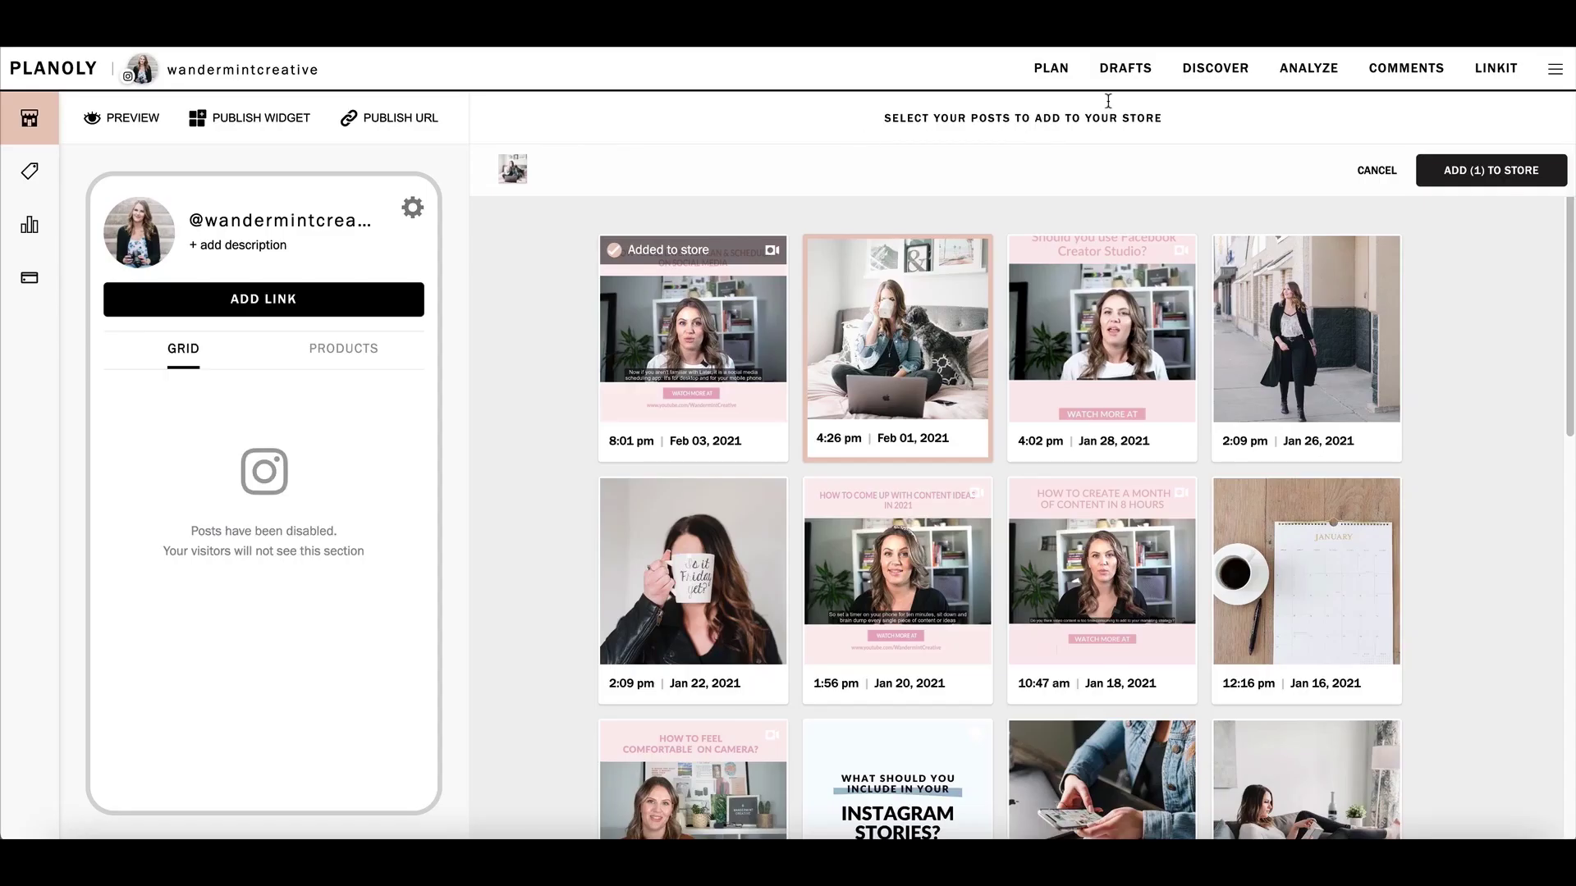
Switch to the Plan calendar and open the Feb 03 post's preview
click(1055, 72)
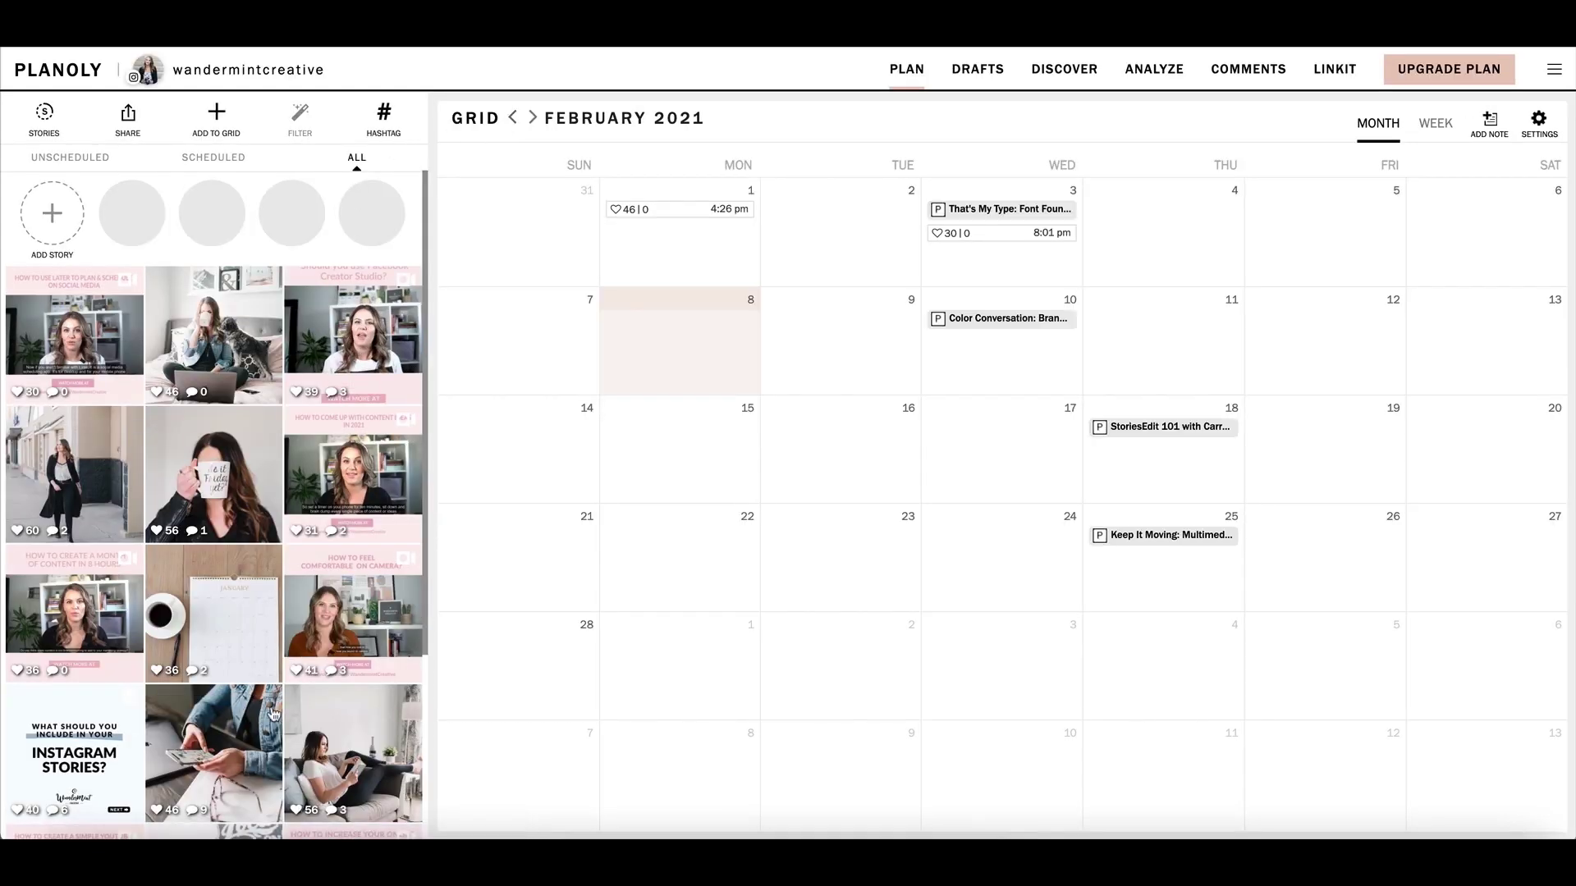
scroll(236, 455, down, 3)
scroll(236, 456, up, 3)
click(94, 345)
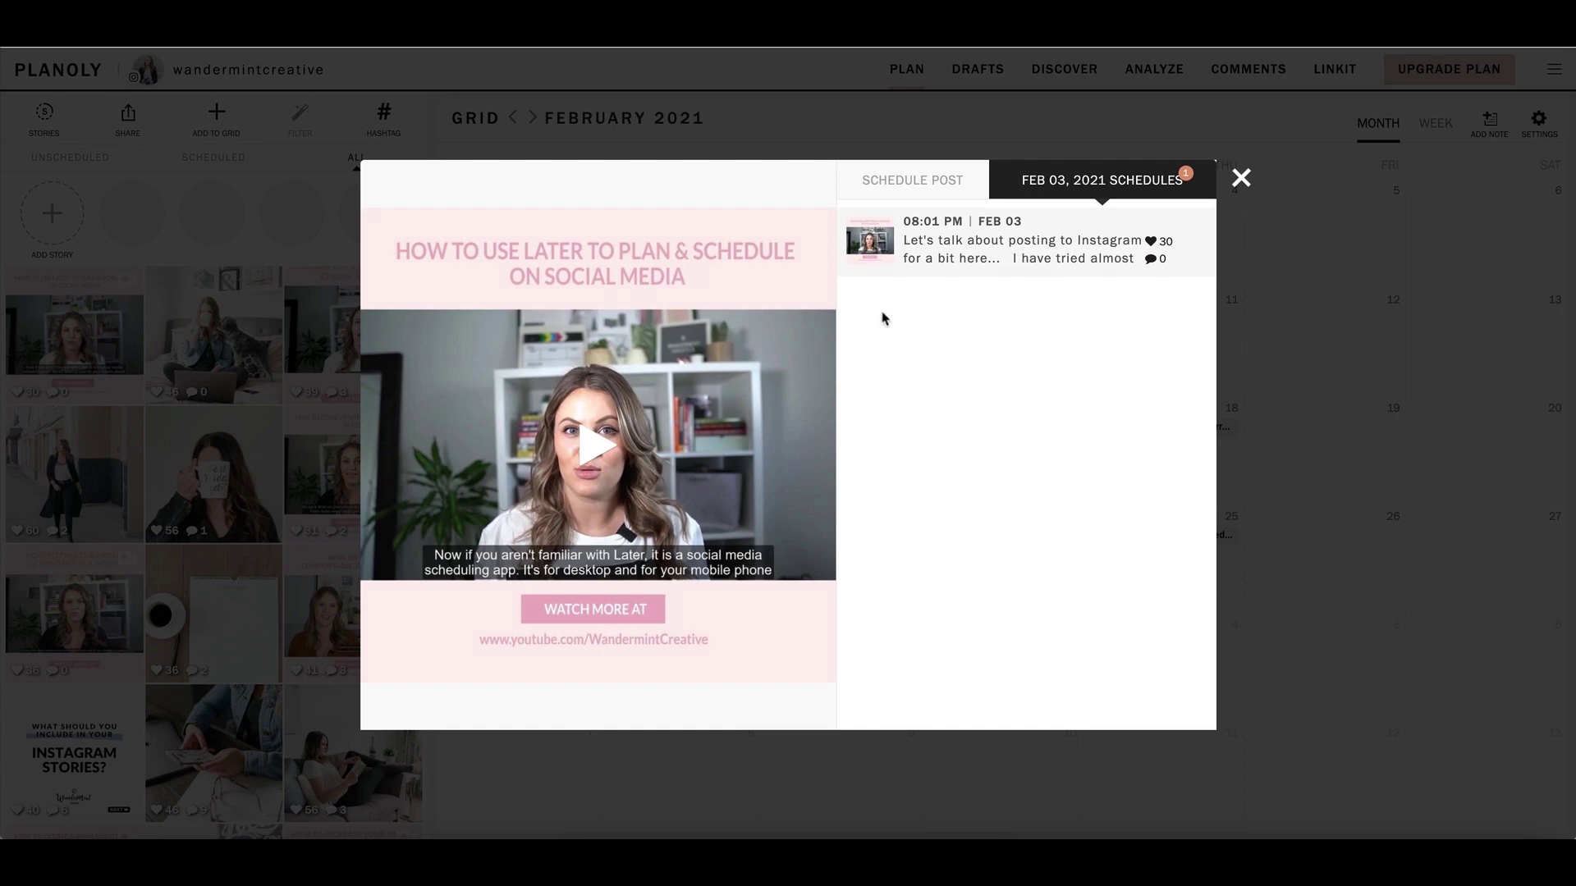
Check the Feb 03 post's scheduled date and time on Schedule Post, then close the preview
click(923, 188)
drag(881, 408, 1088, 412)
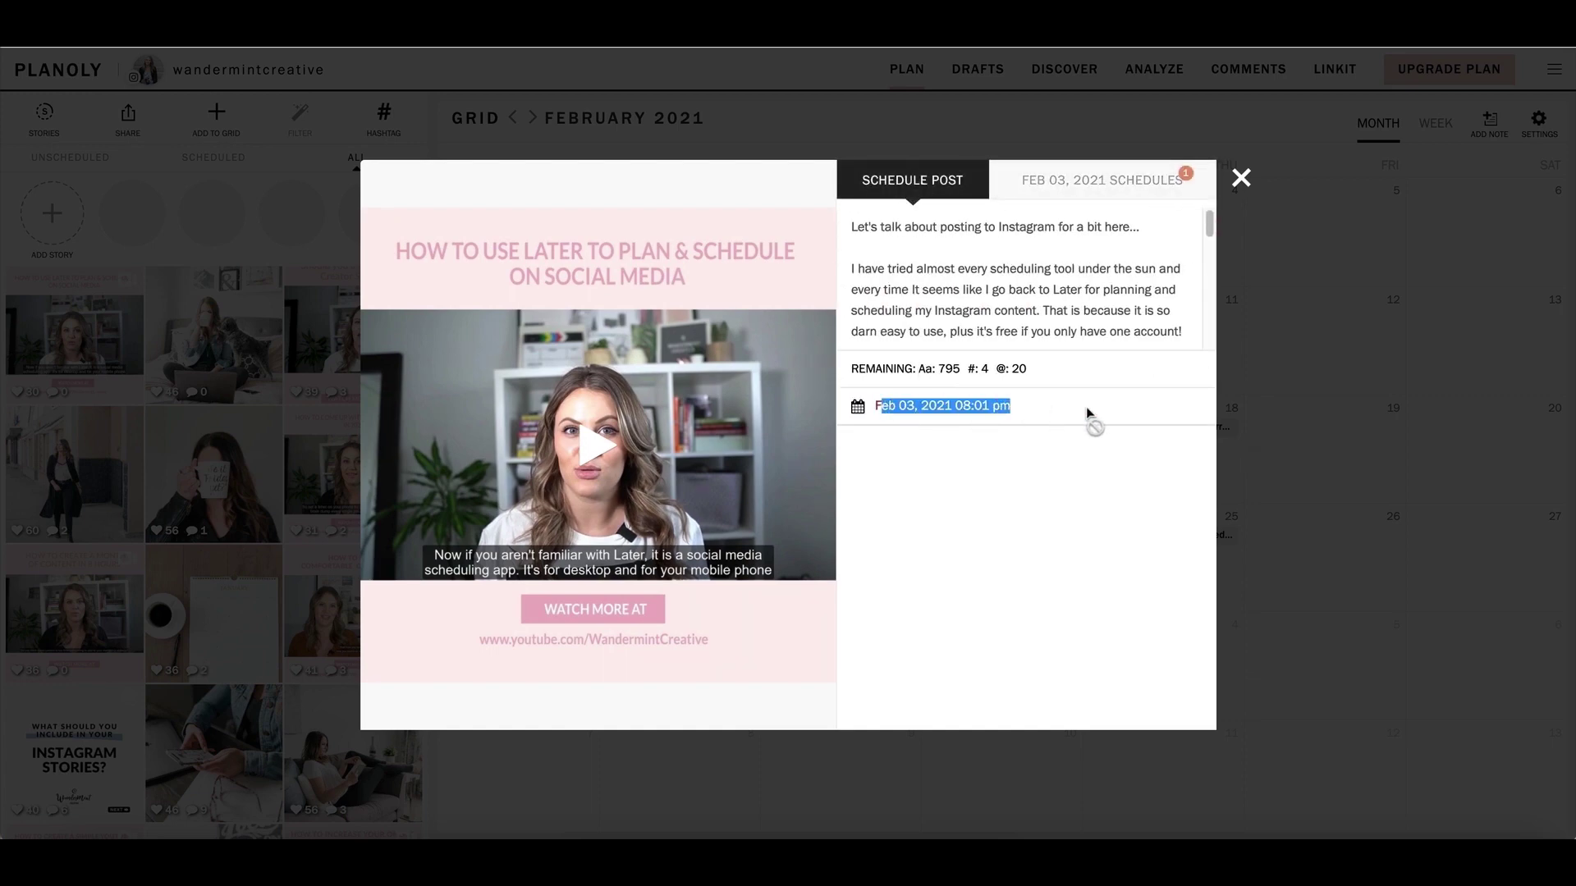
click(1240, 178)
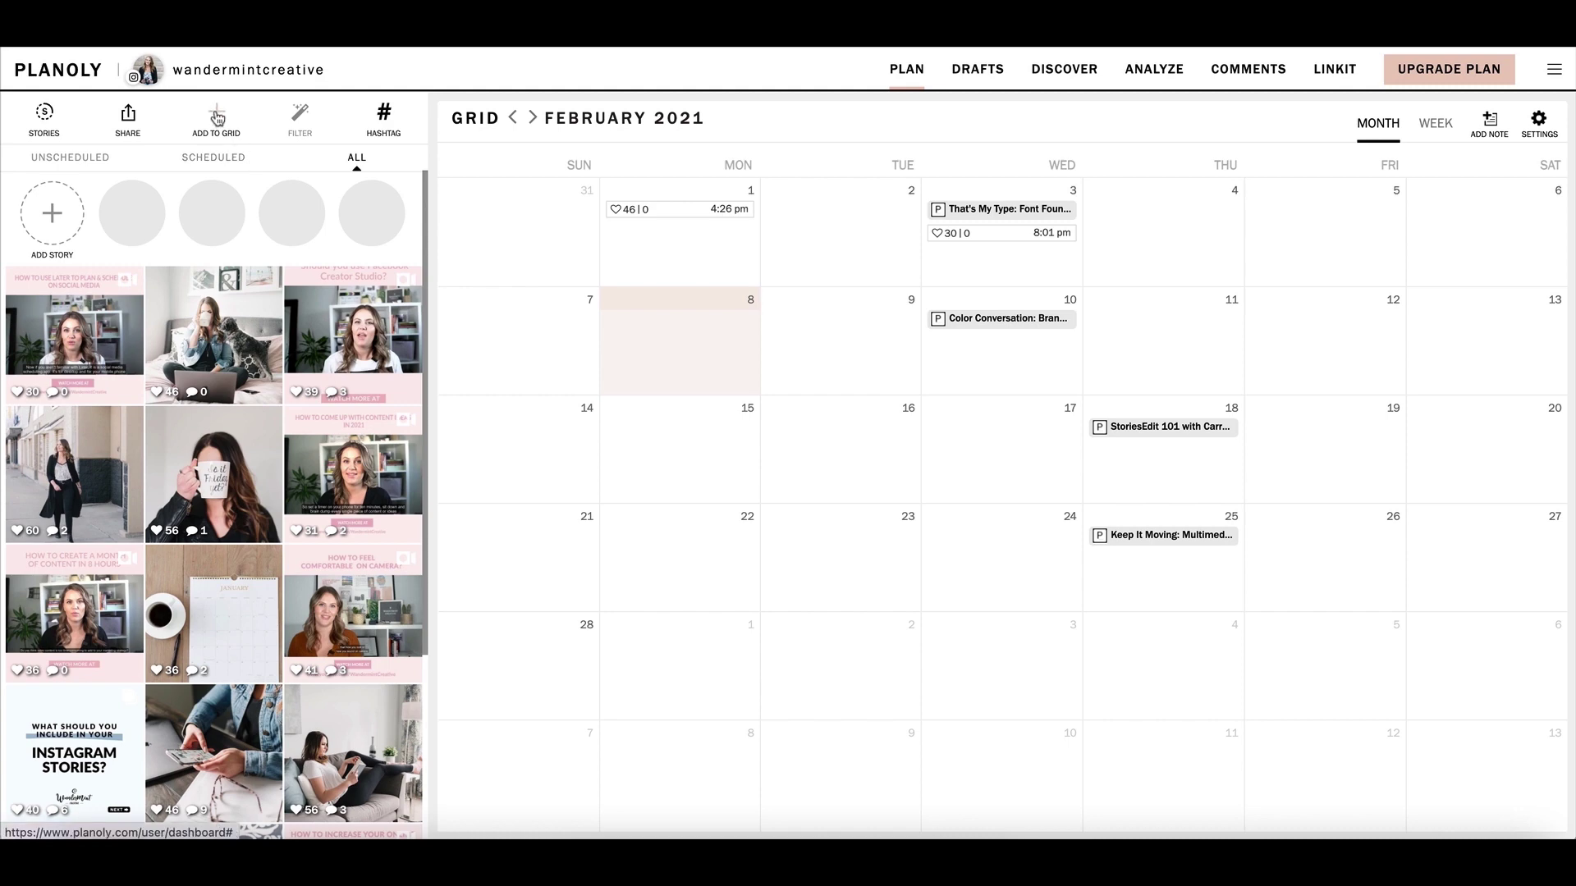
click(217, 117)
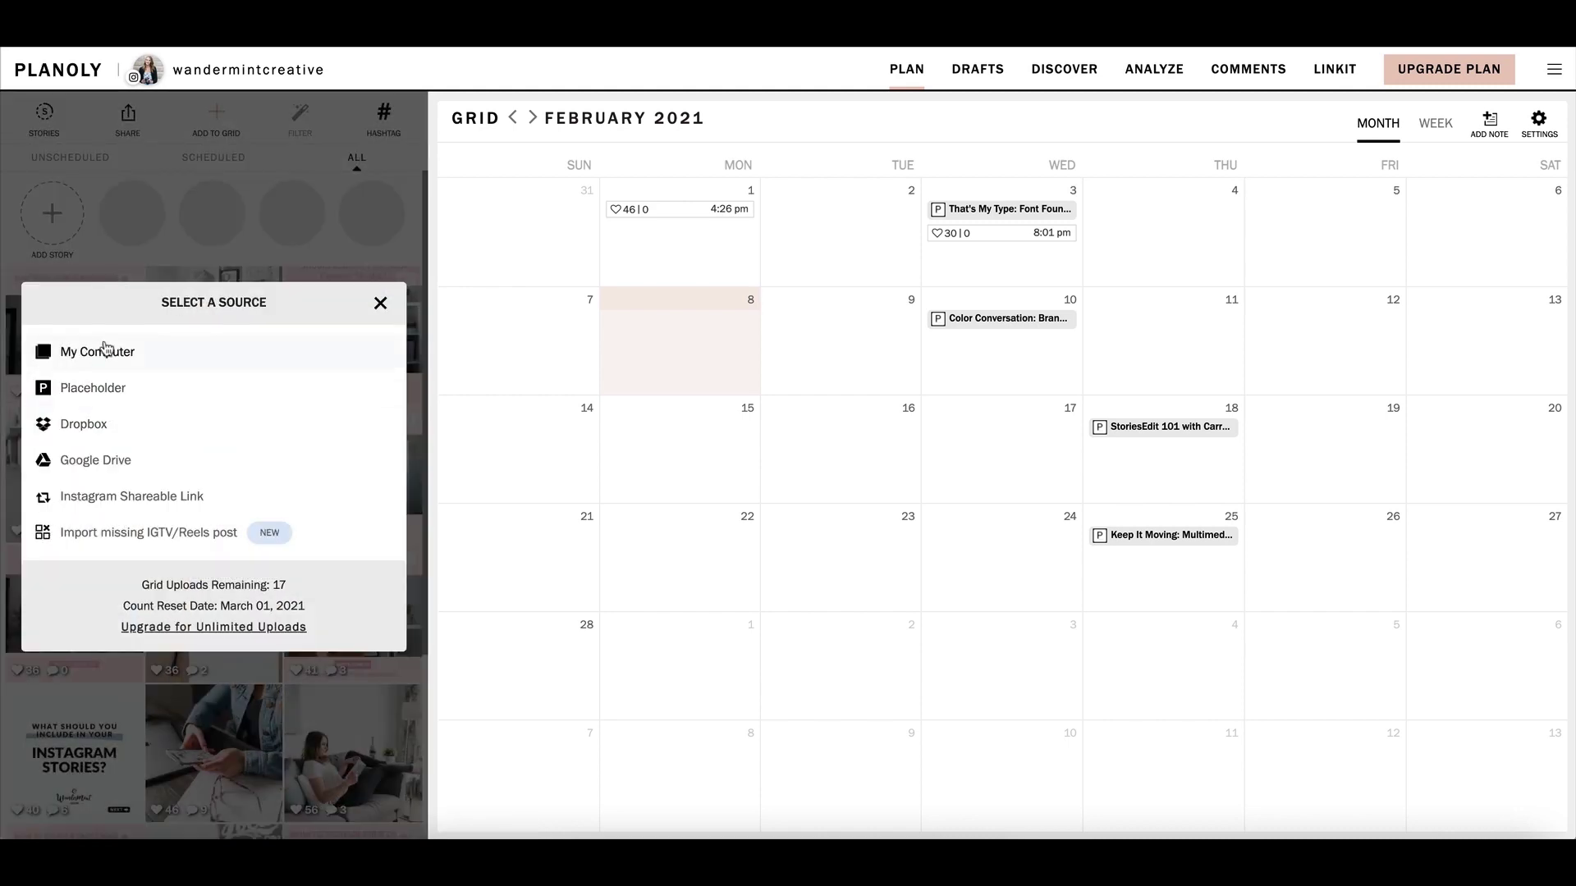
Upload image-4.jpg from the computer to the grid as one post
click(261, 359)
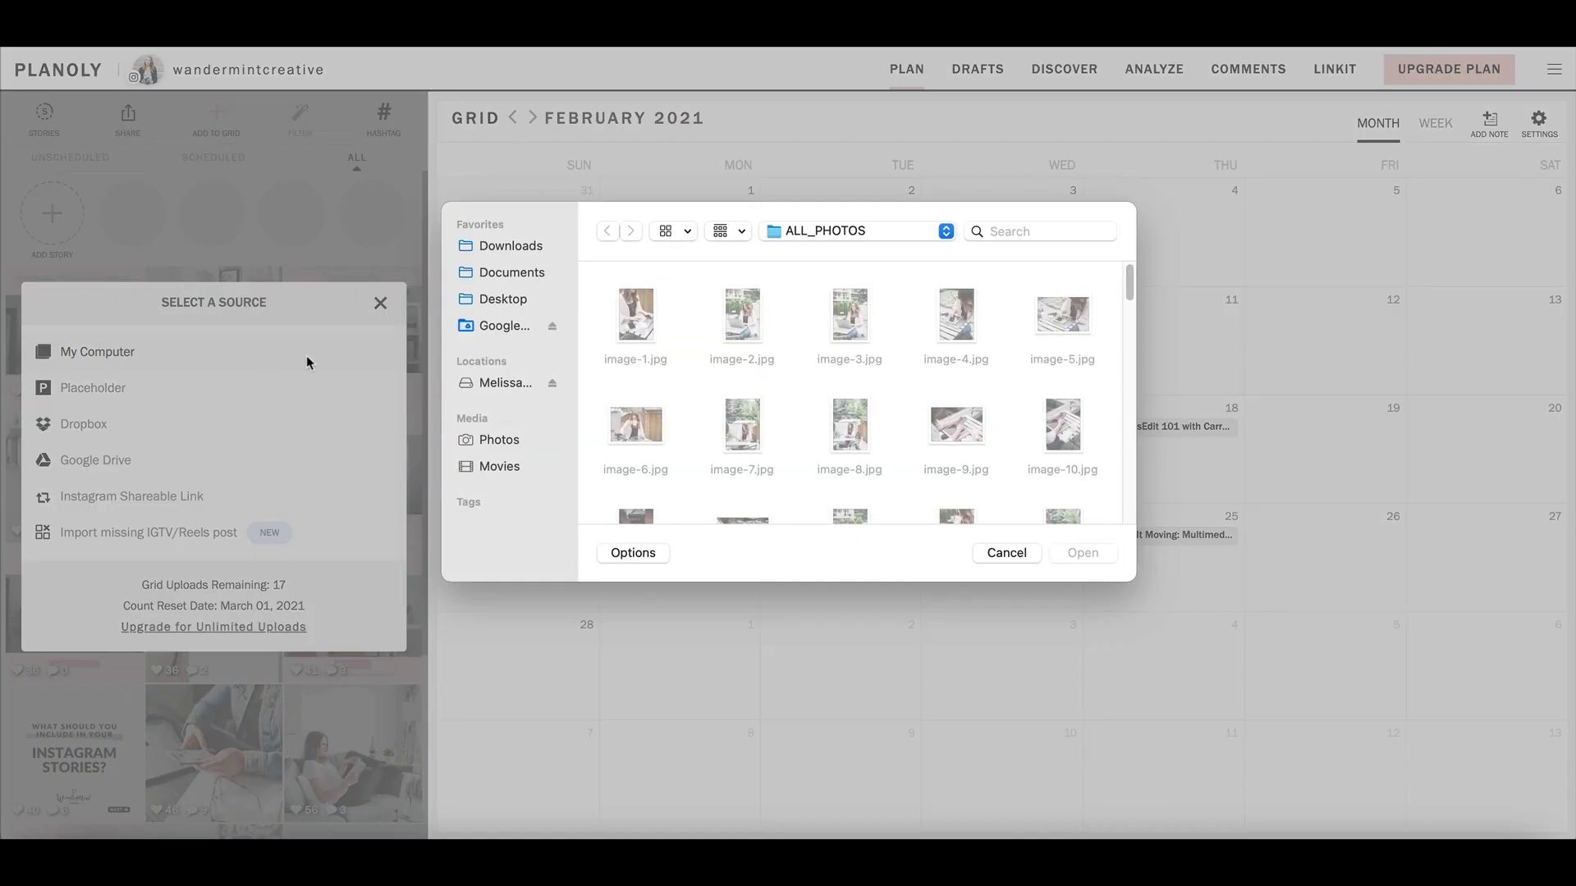
click(954, 321)
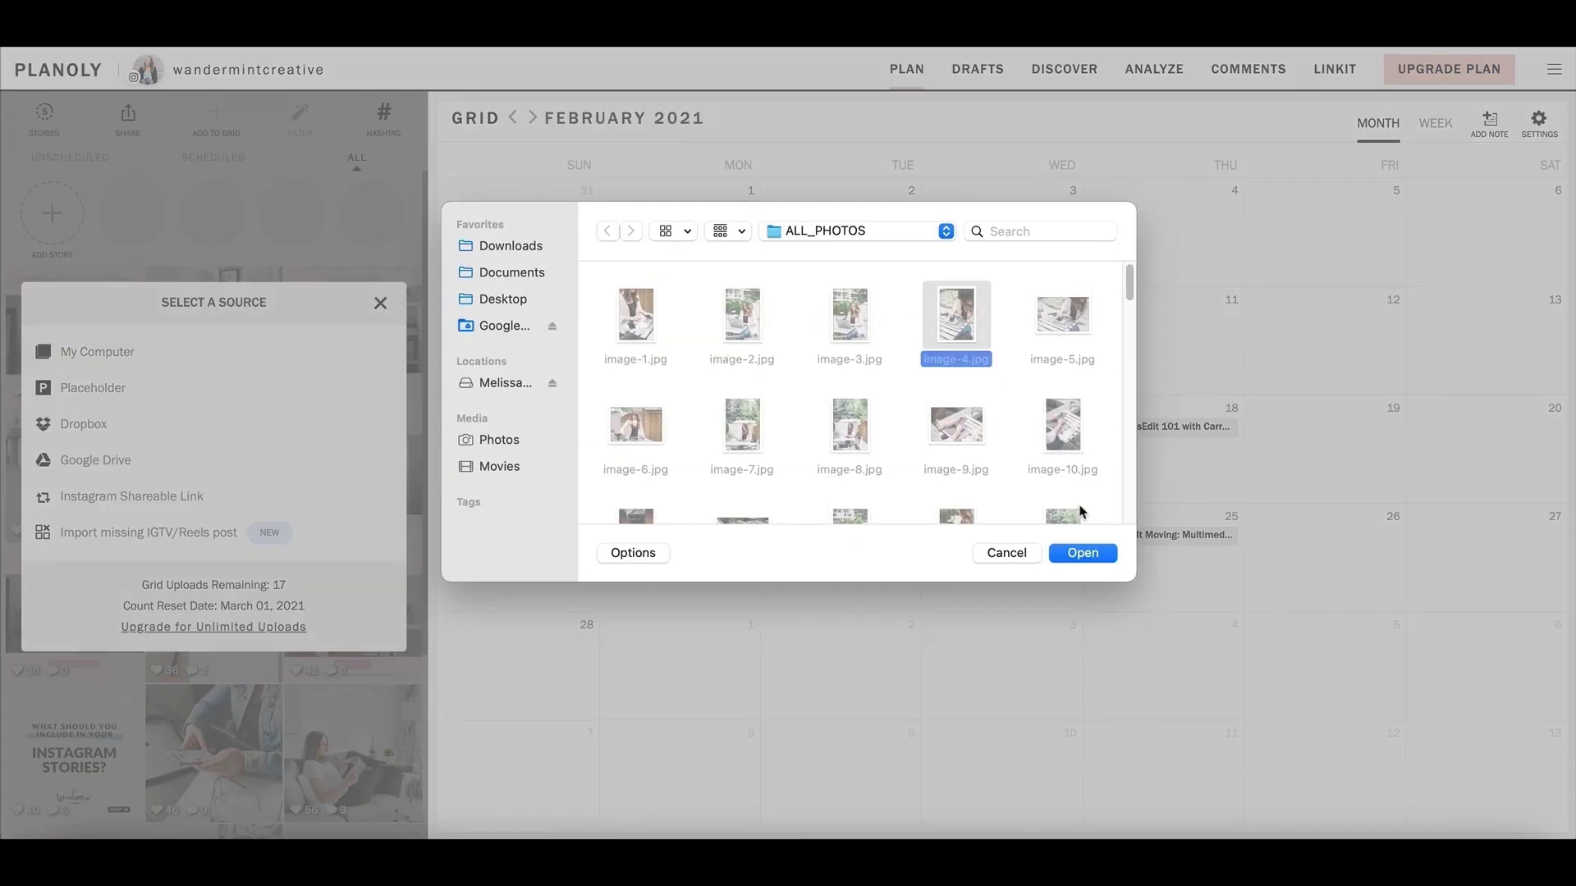
click(1082, 554)
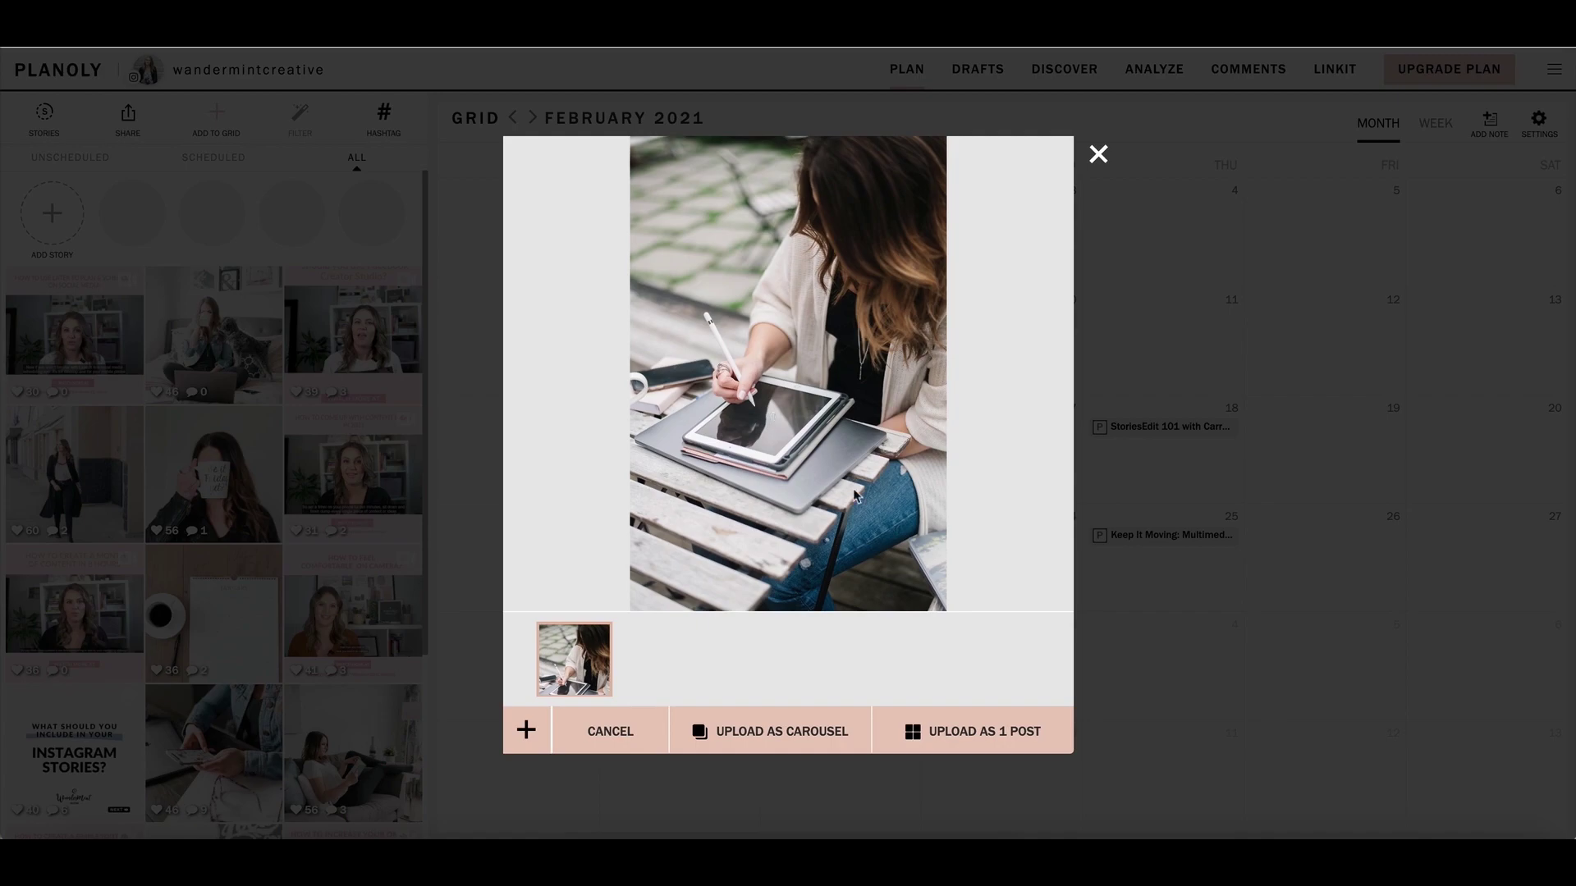
click(956, 743)
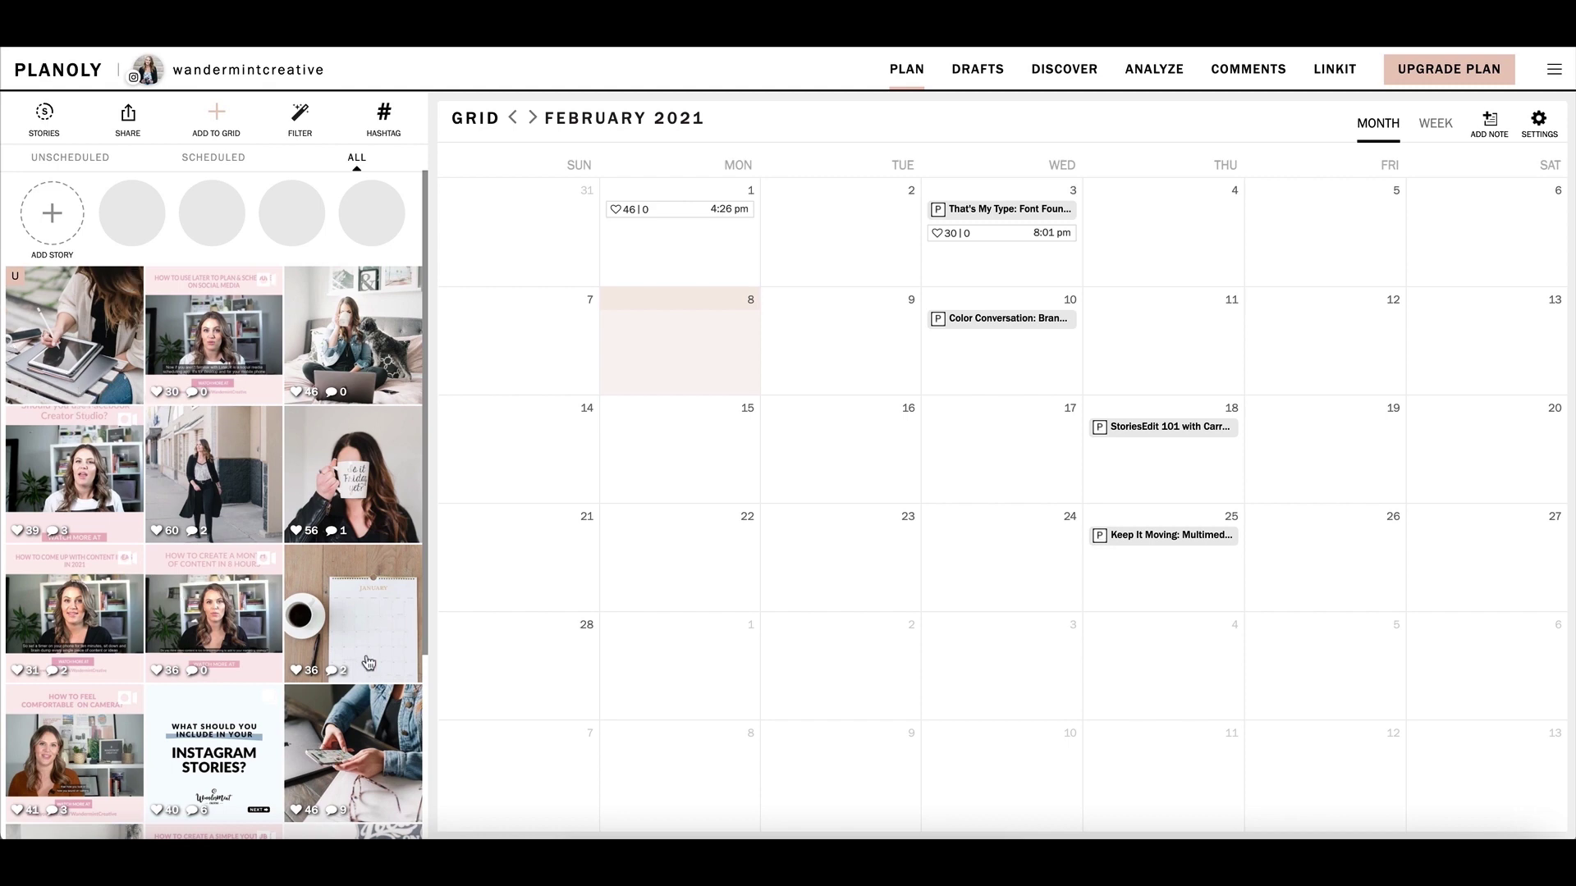
Upload image-52.jpg from the computer to the grid as one post
click(216, 121)
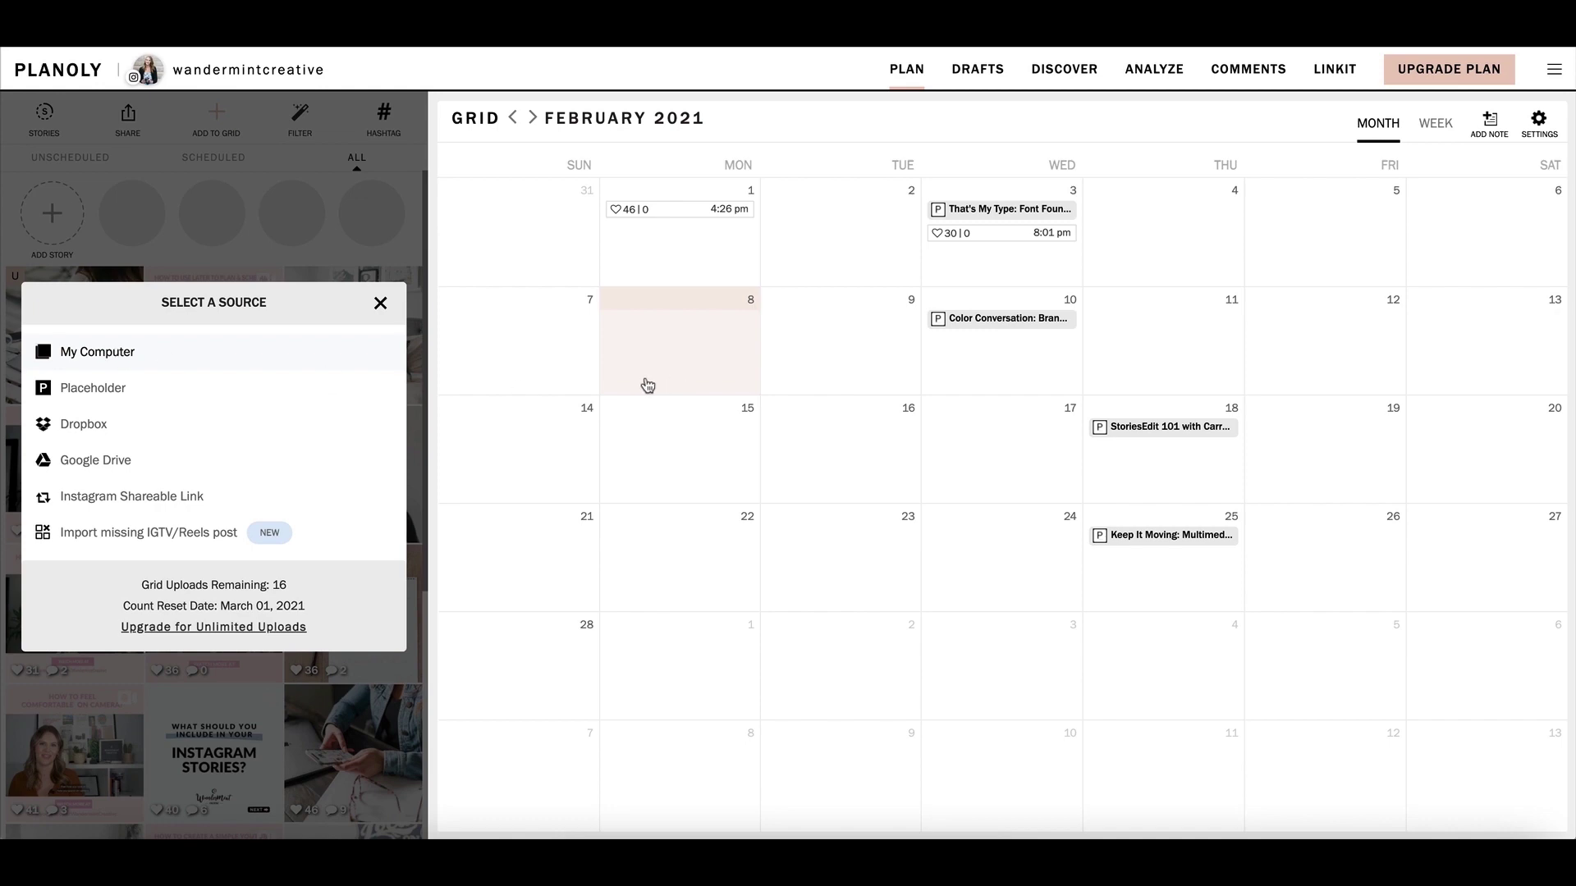
click(97, 351)
scroll(766, 367, down, 10)
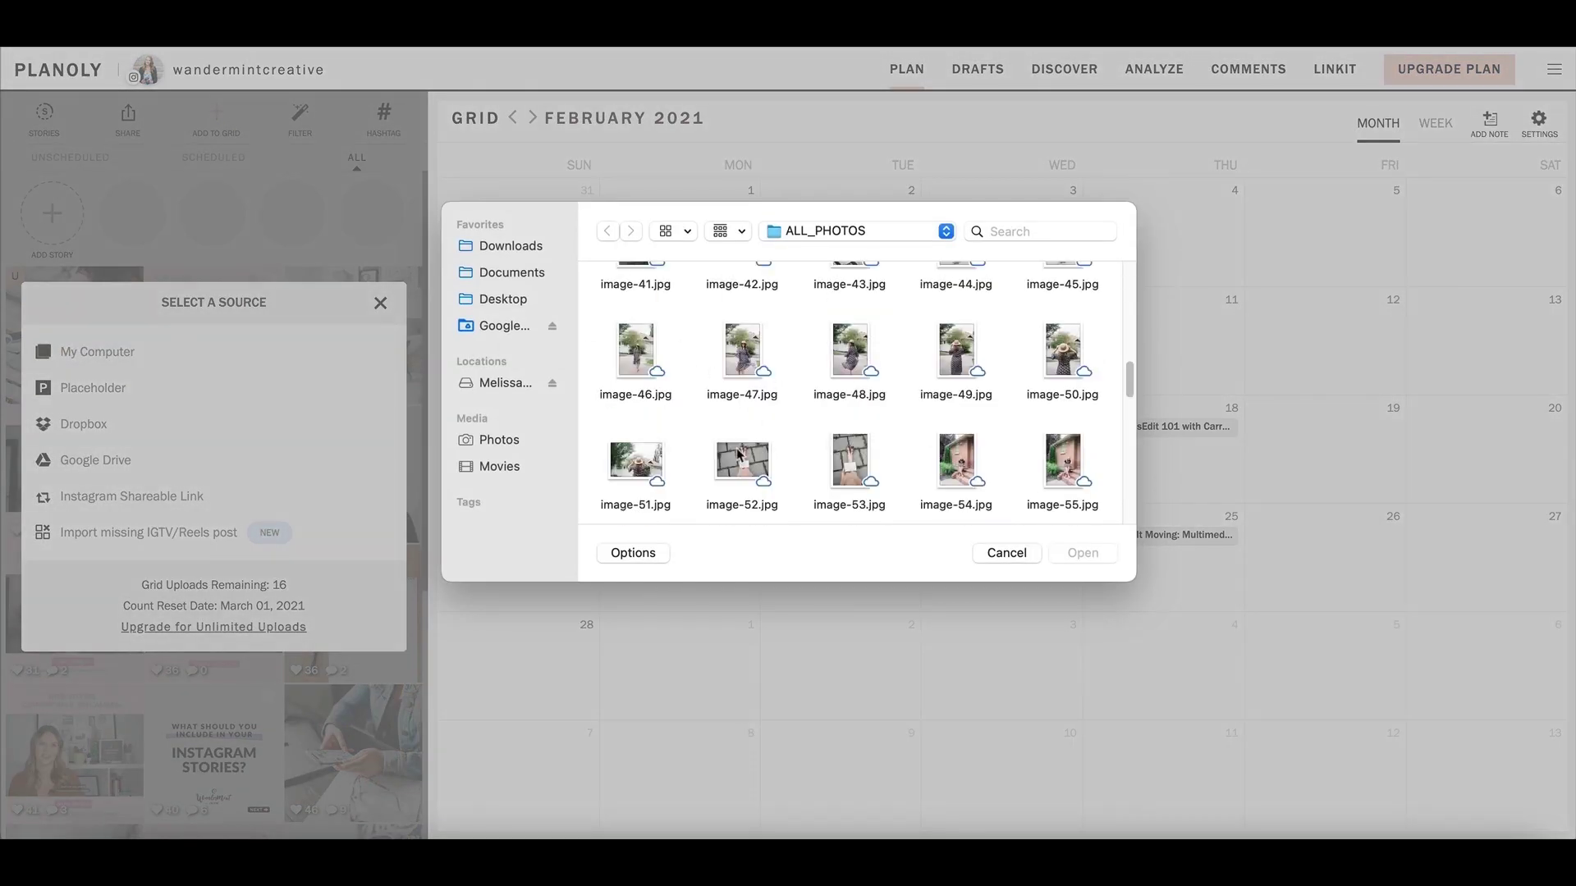
click(740, 454)
click(1074, 554)
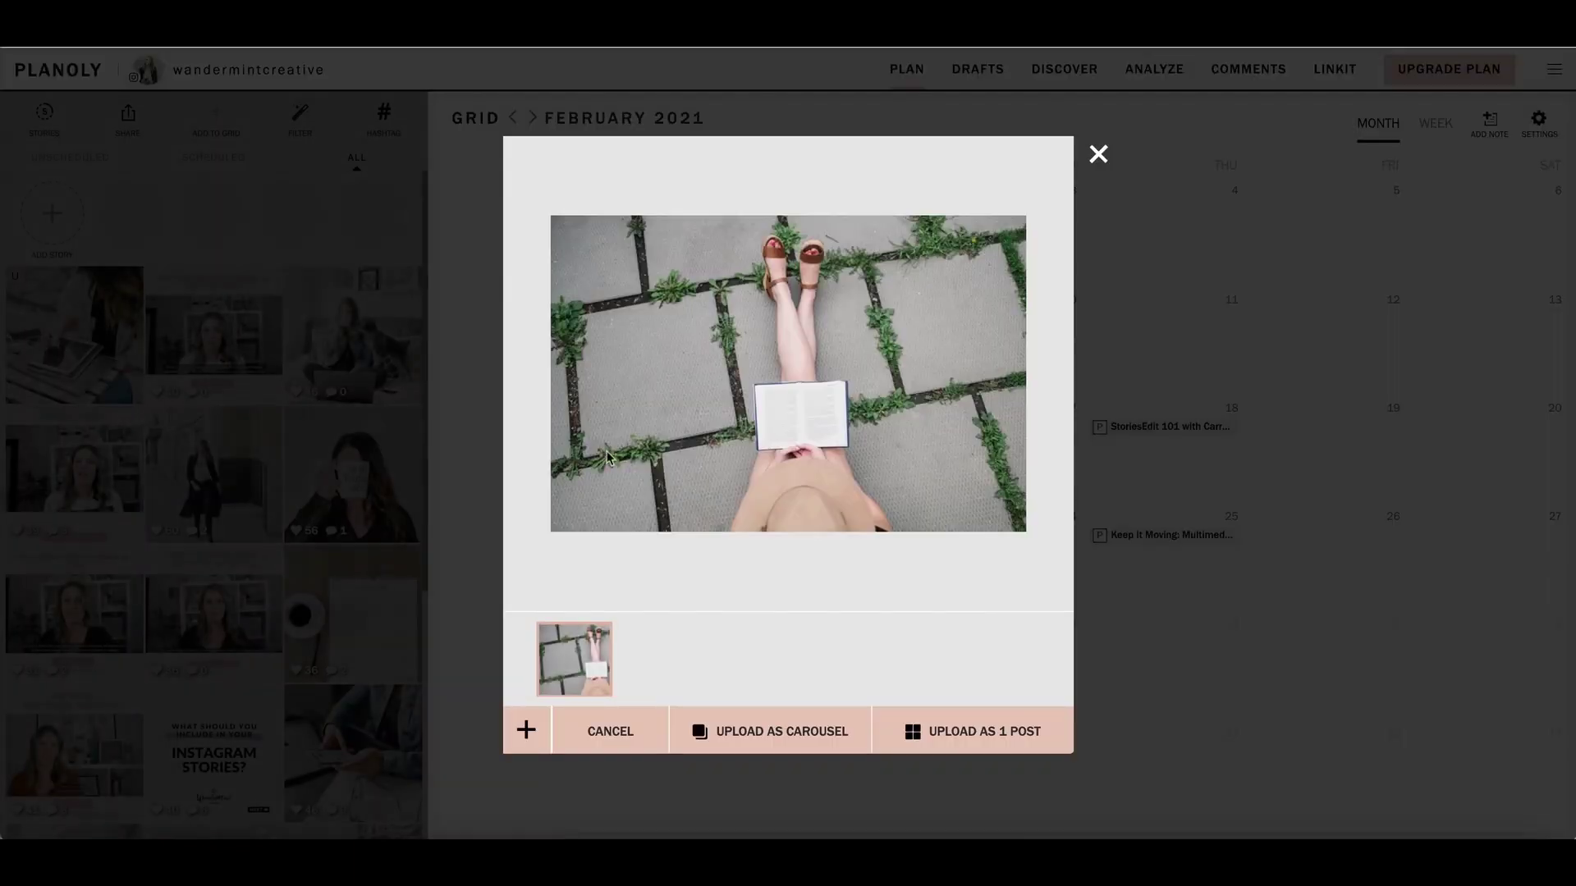
click(958, 753)
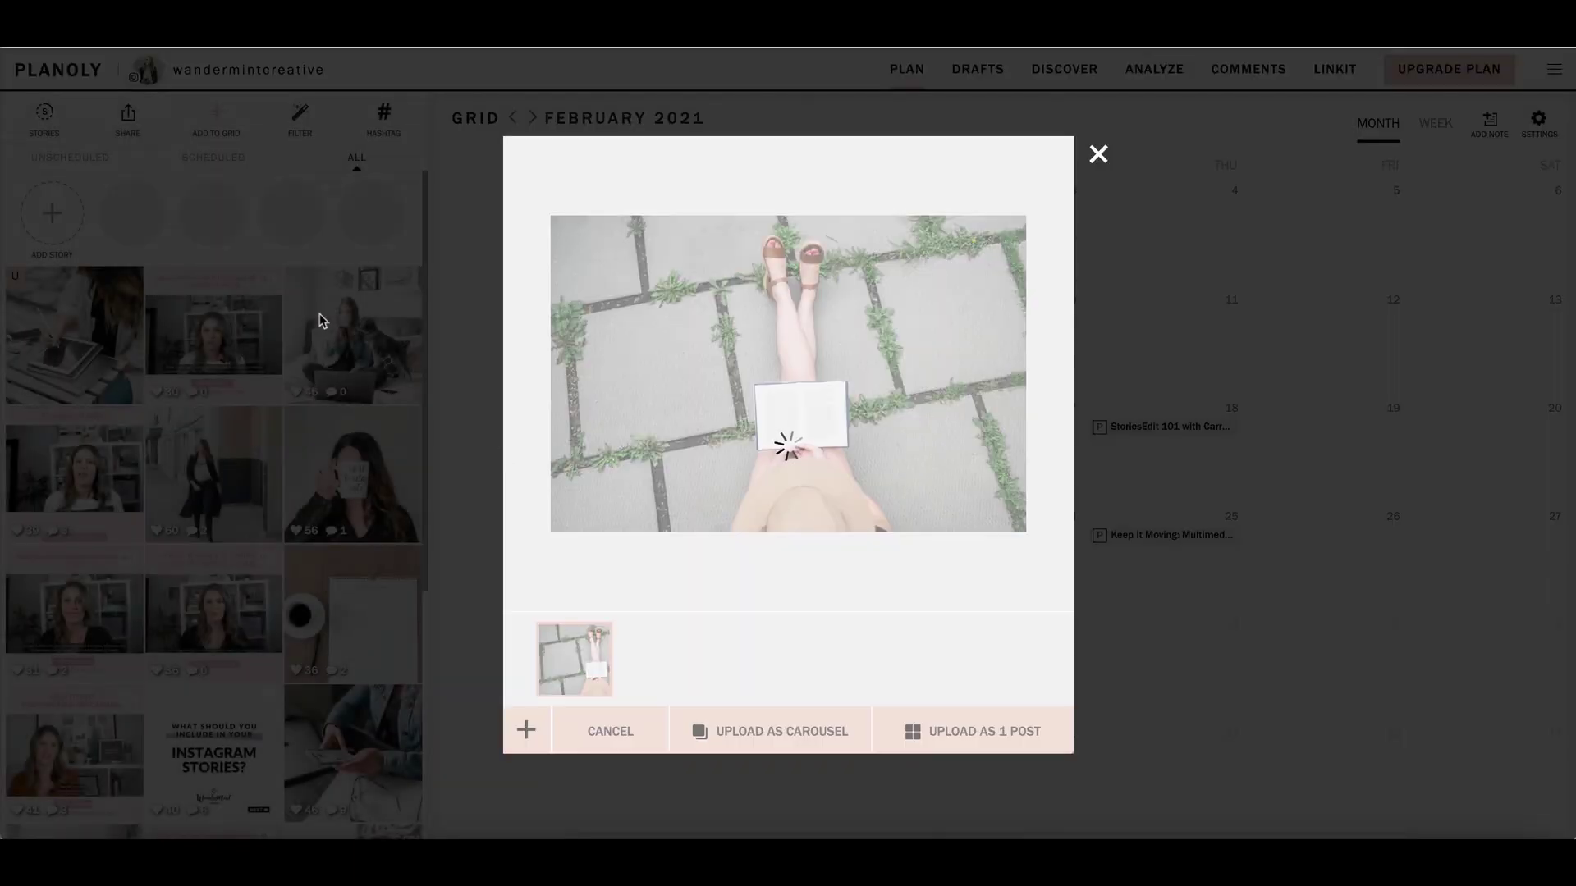
Upload the tablet photo to the grid as one post
click(215, 132)
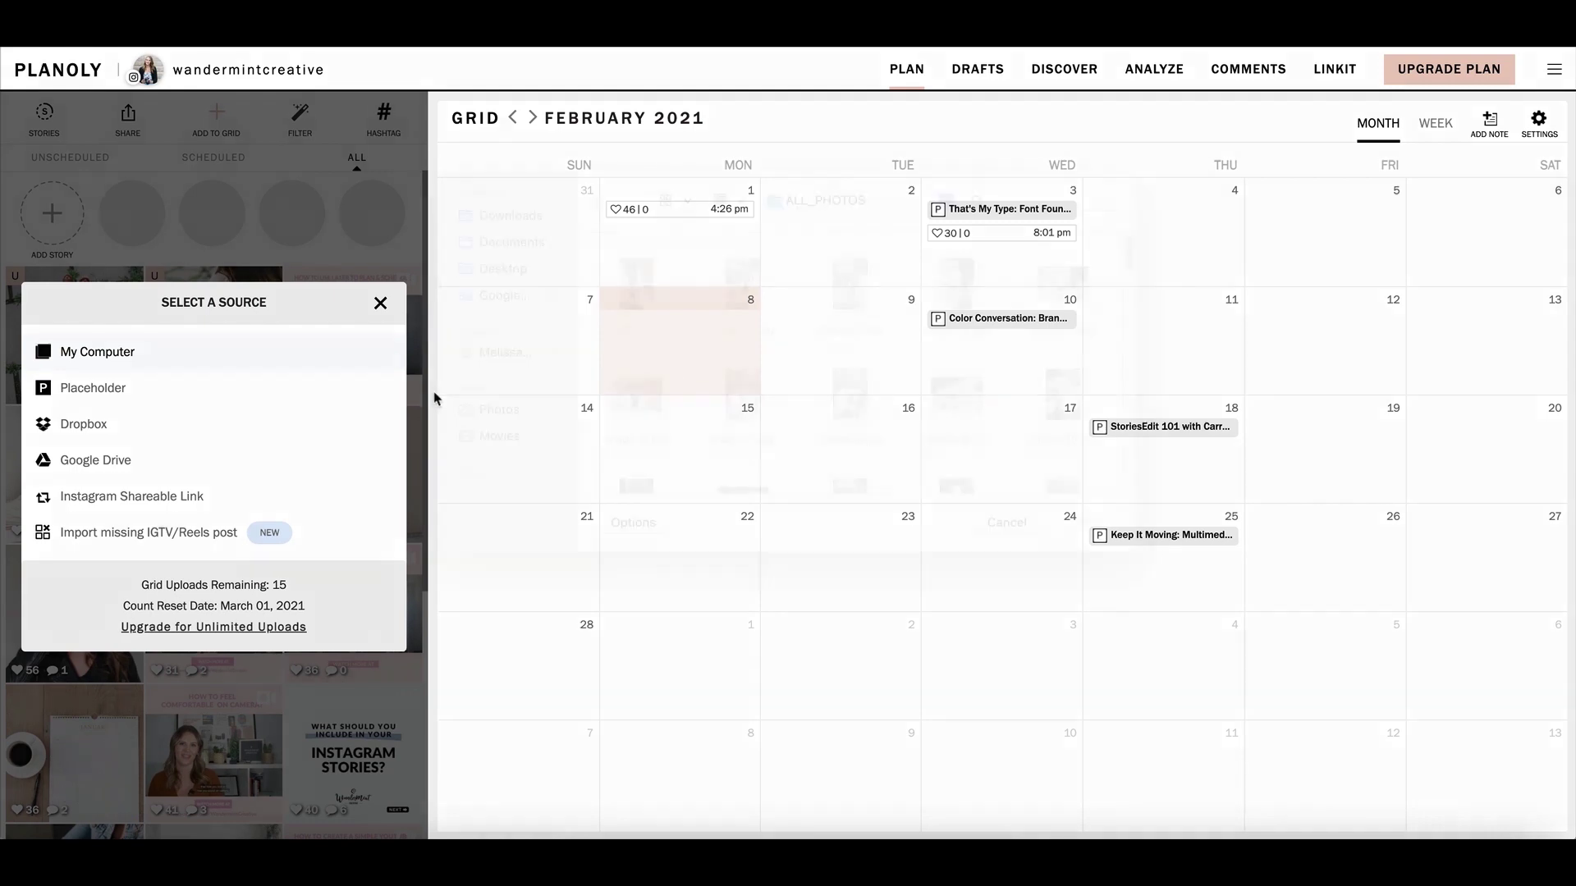
scroll(967, 398, down, 10)
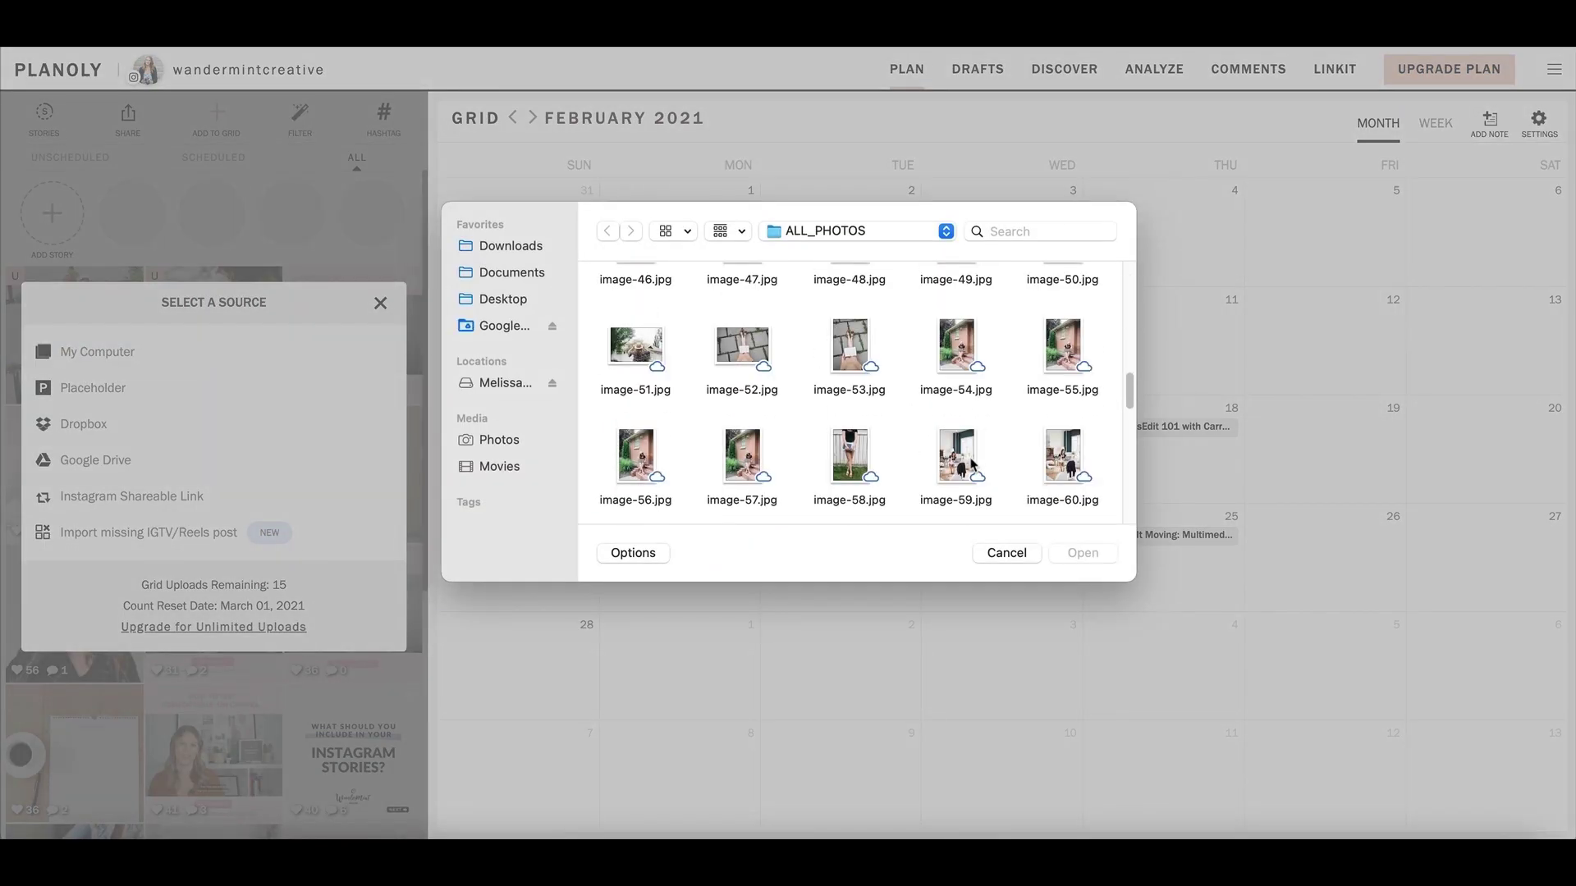
click(957, 443)
click(1083, 552)
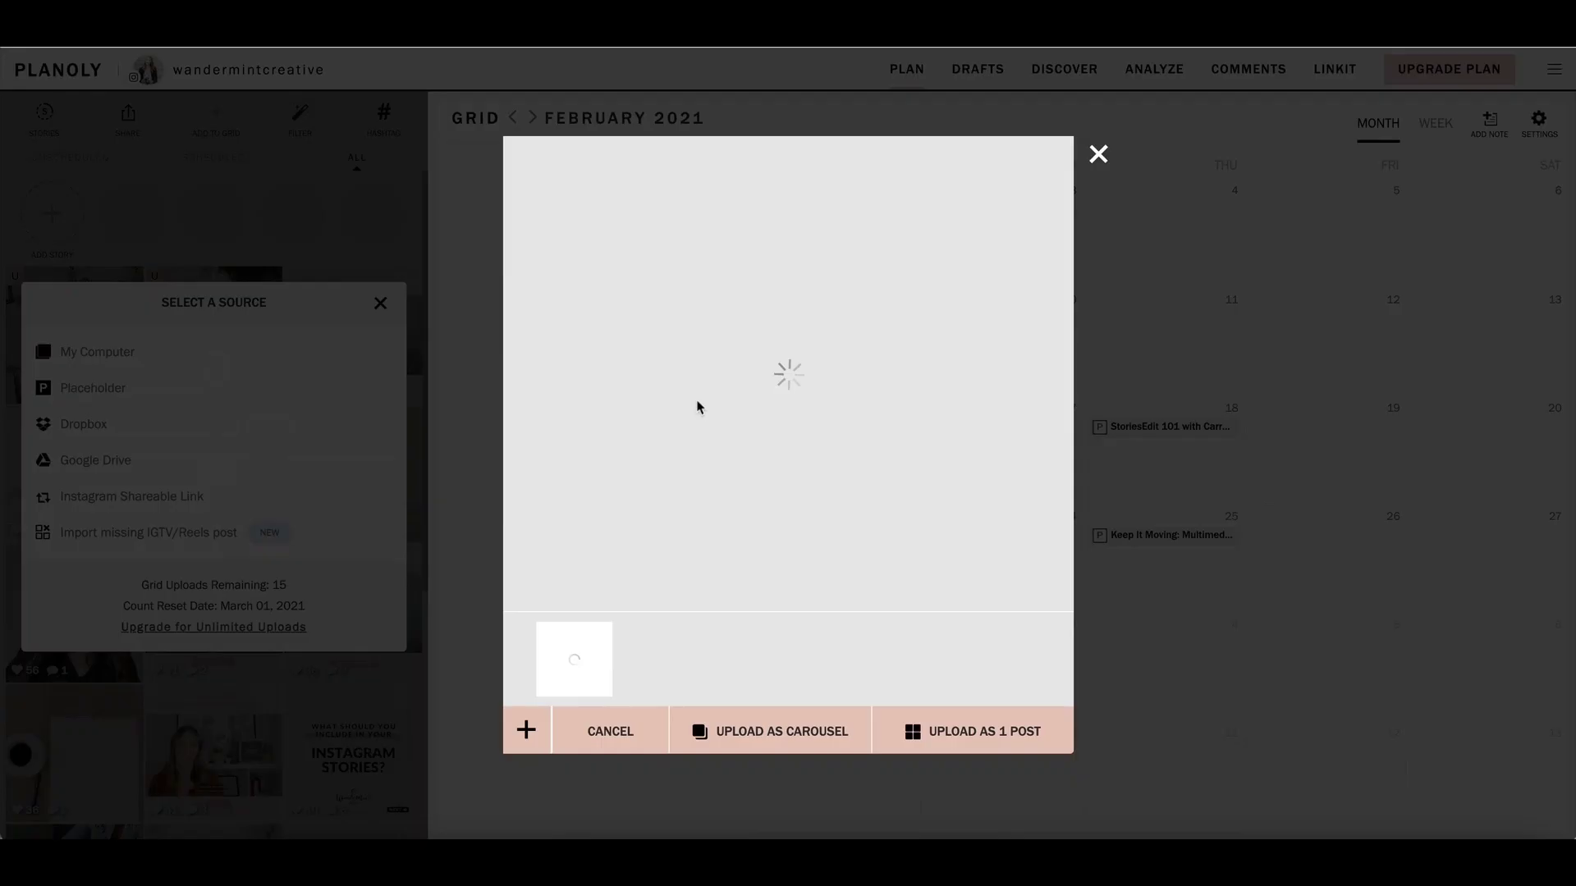
click(973, 731)
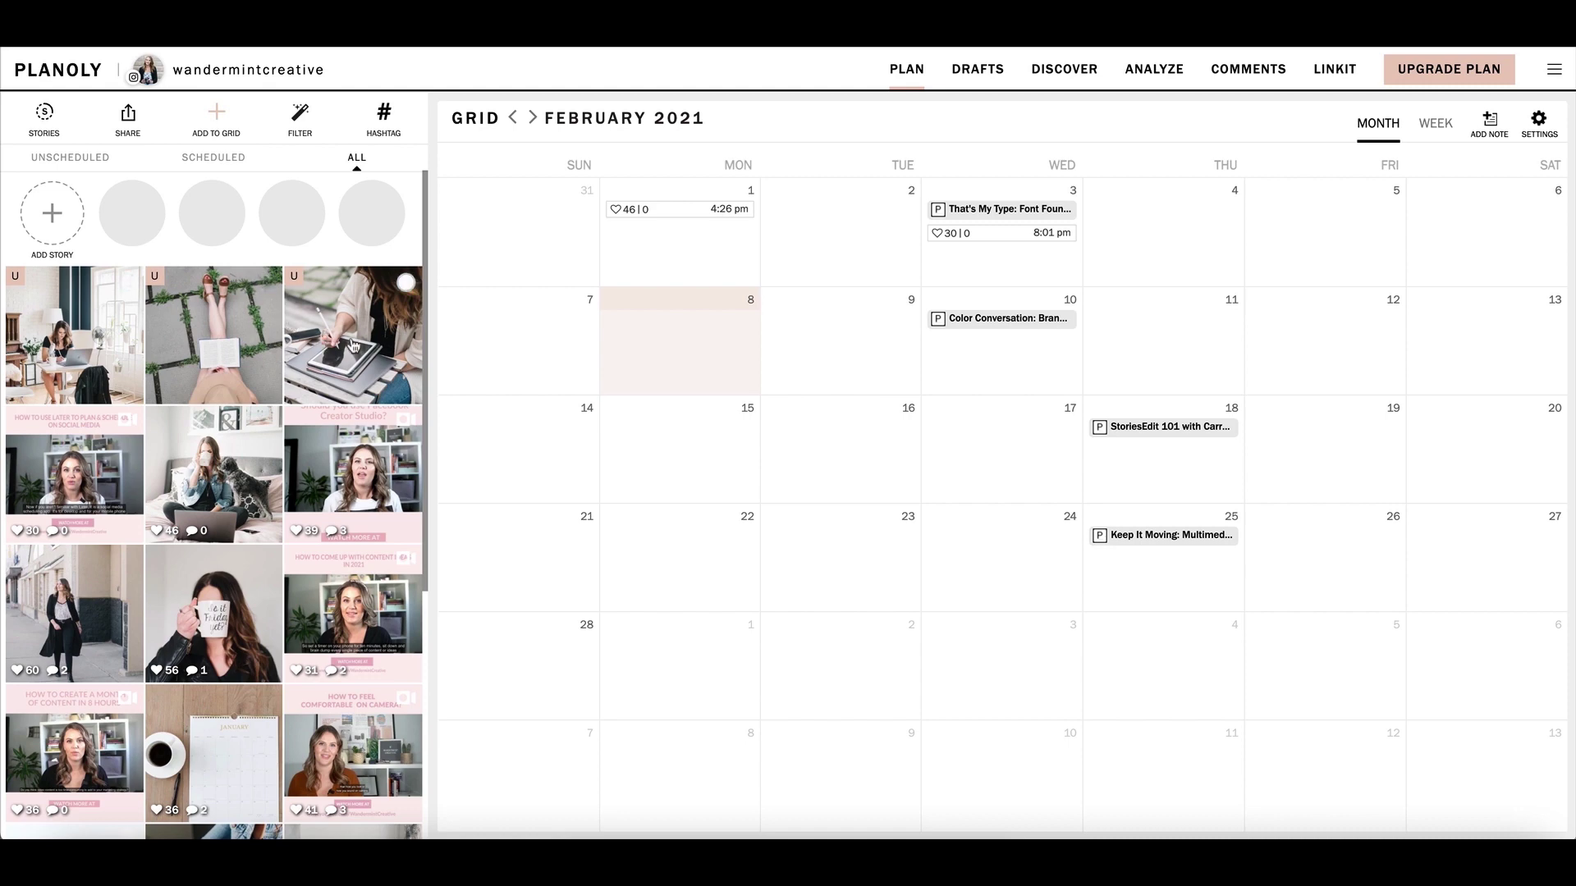
Move the book photo to the first slot, begin the tablet photo's caption with 'TEST POST', and open hashtag groups
drag(180, 348, 215, 337)
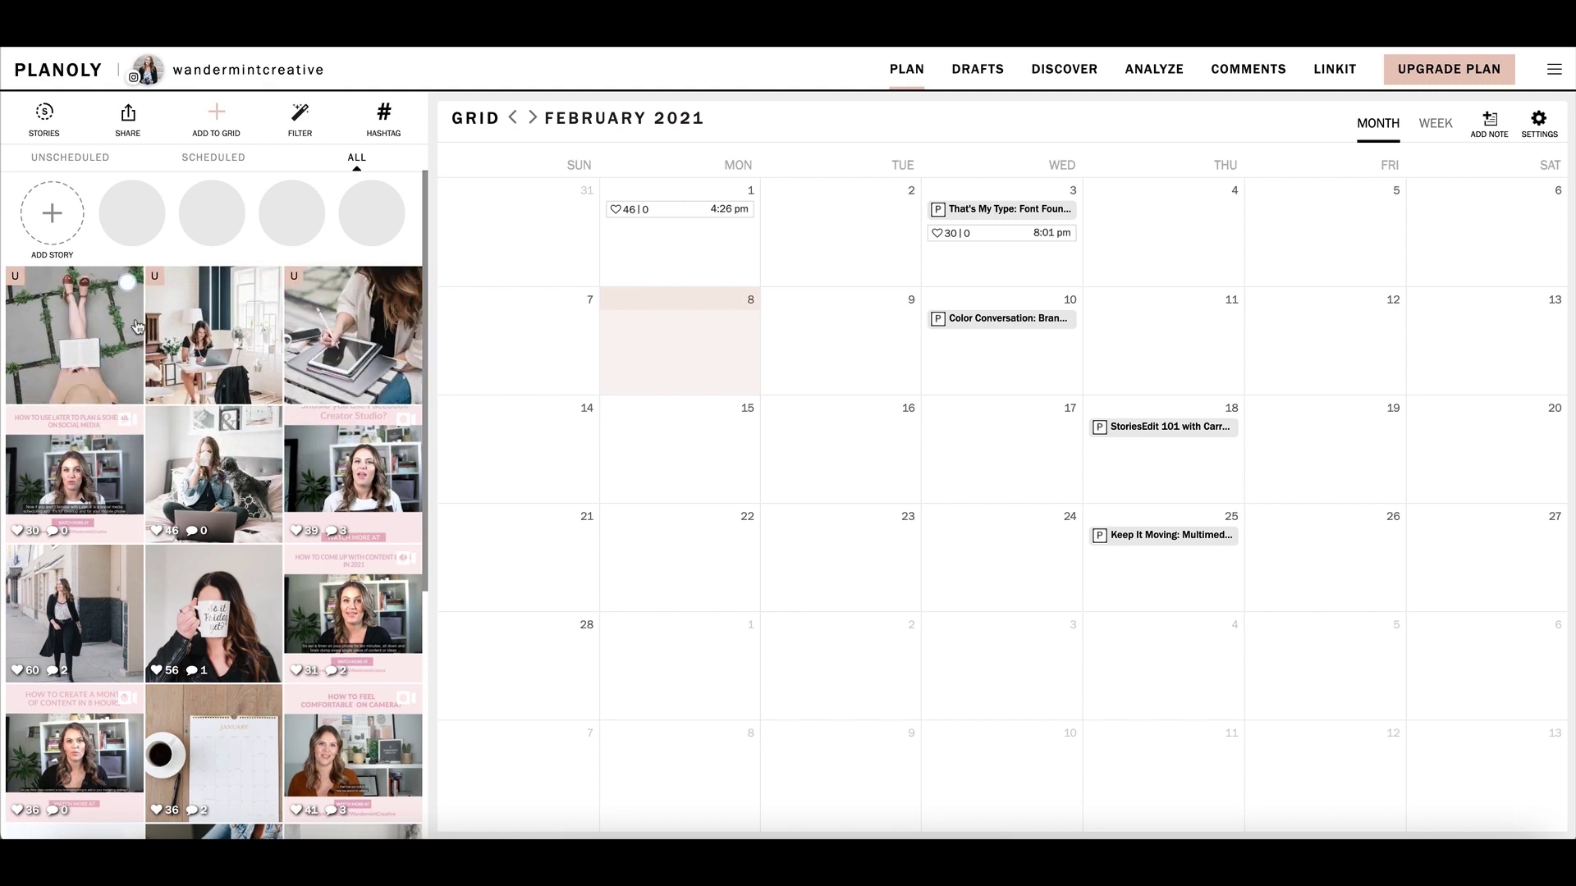
click(349, 337)
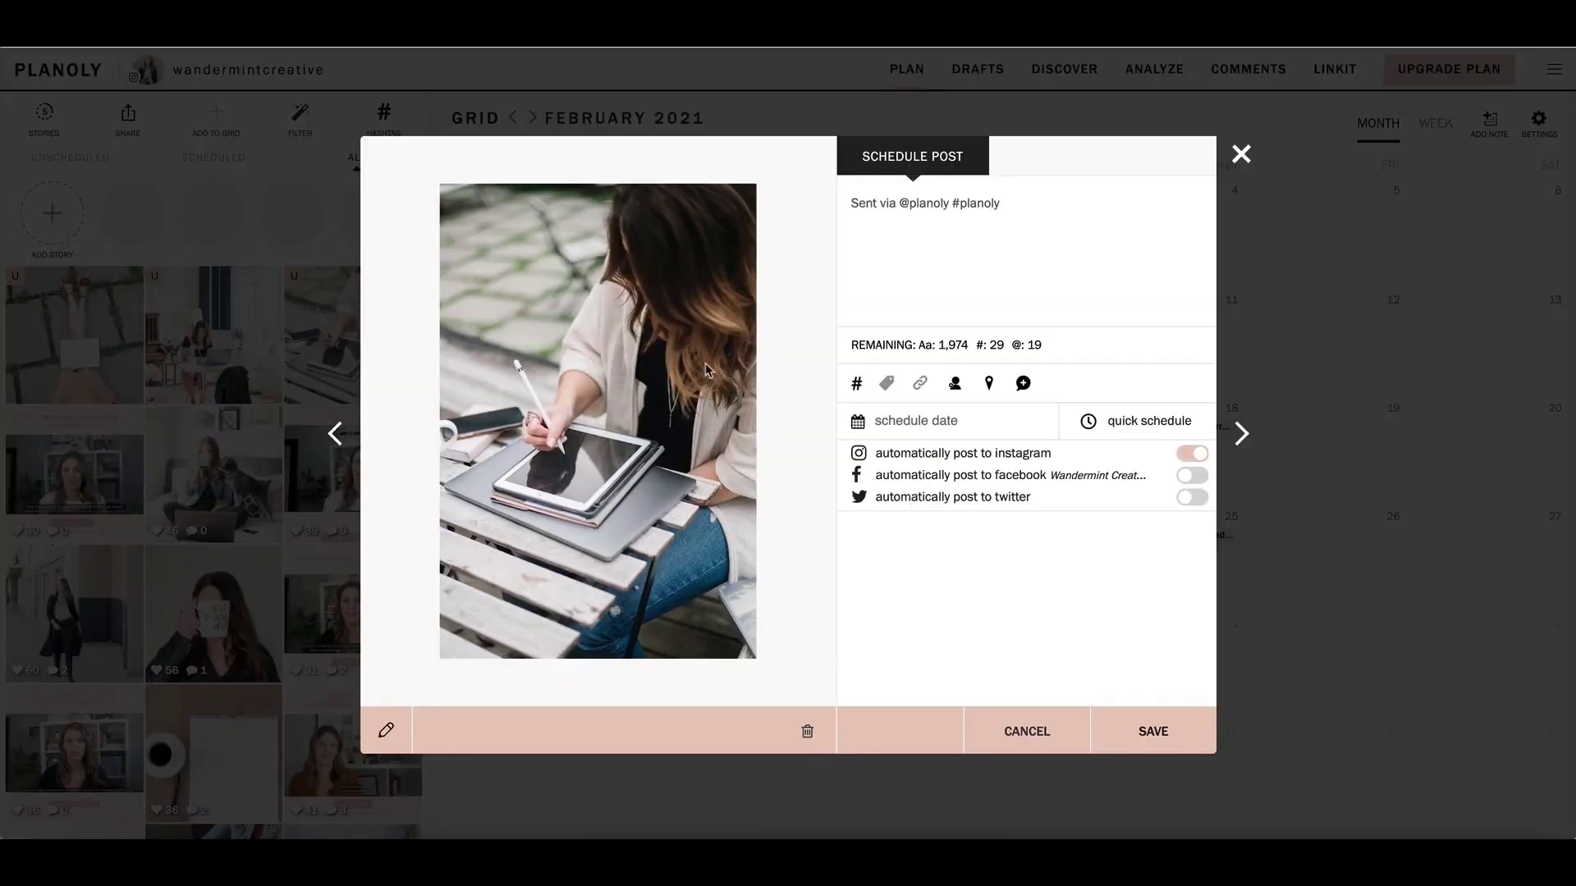
click(849, 205)
text(TEST POST)
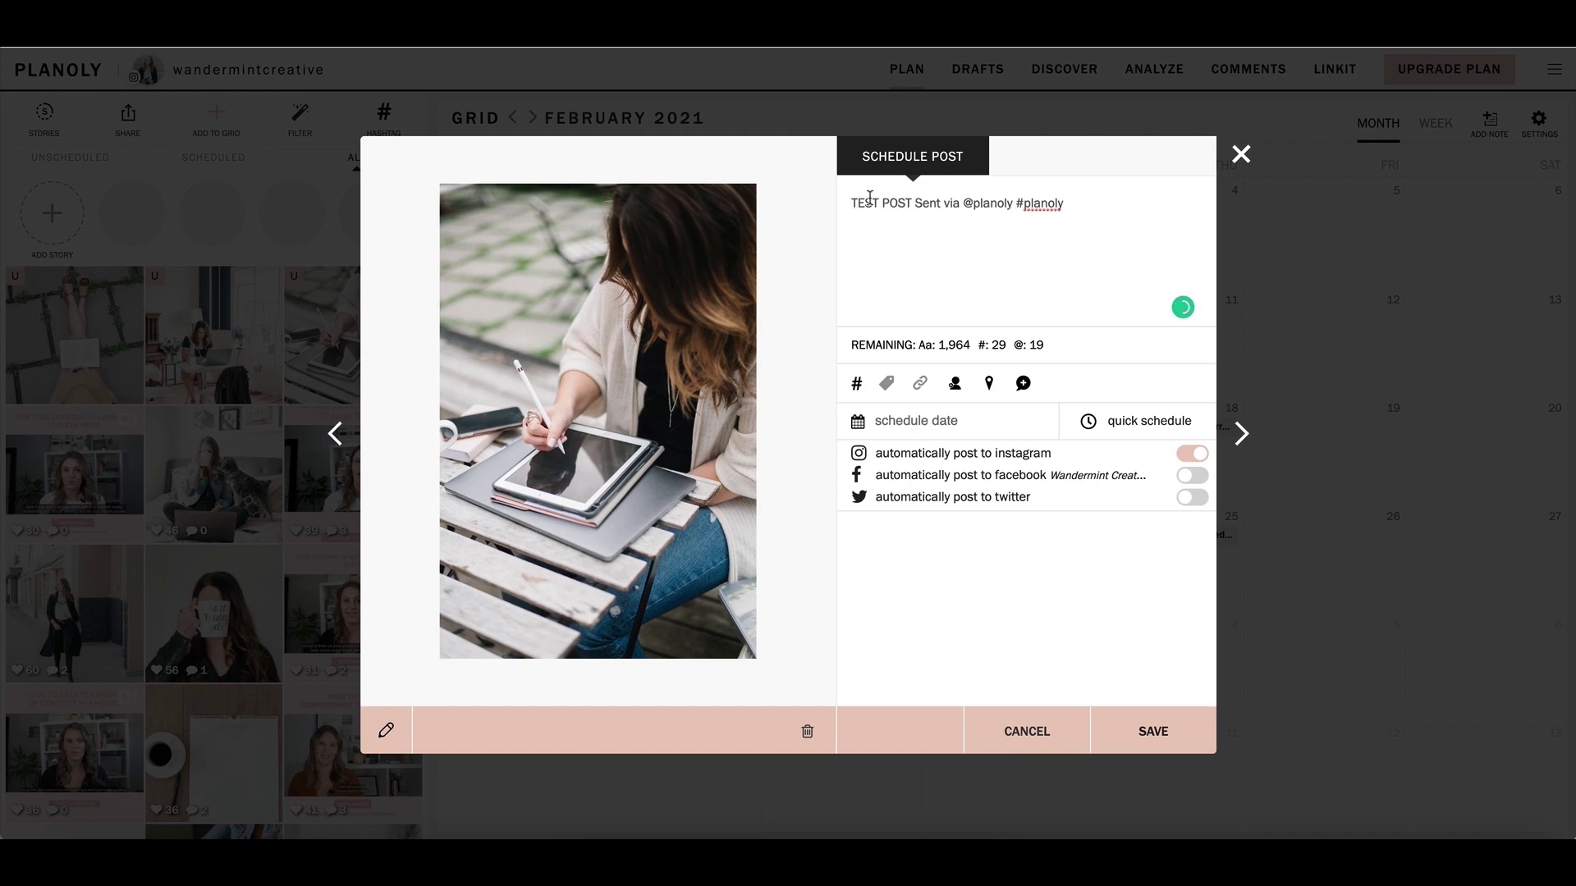
click(856, 383)
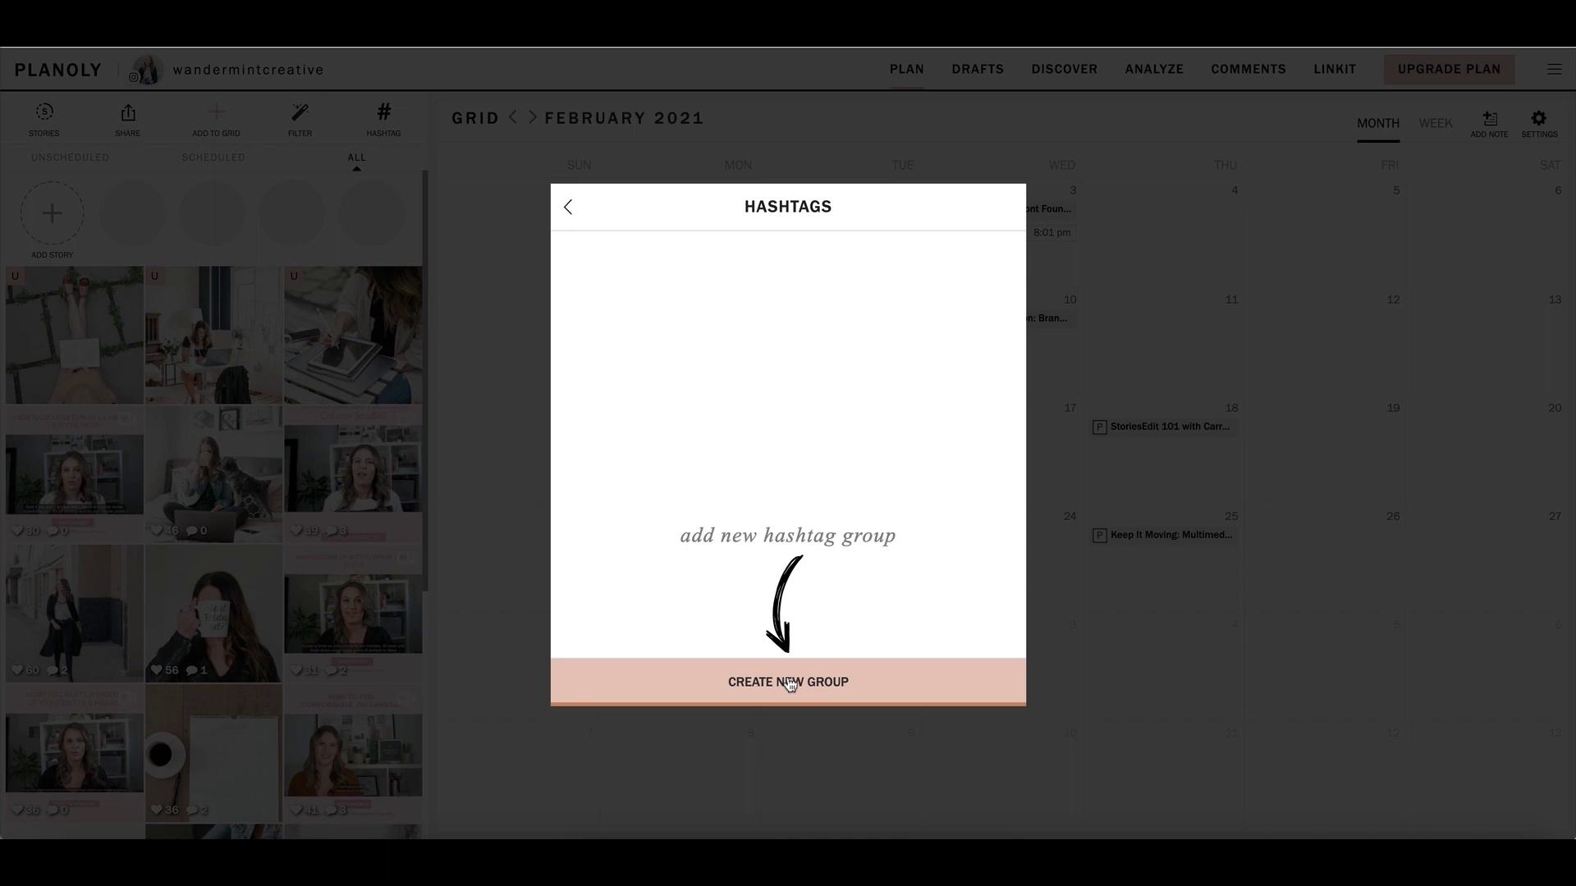
Start a new hashtag group and name it 'females'
click(789, 685)
click(615, 286)
text(TEST)
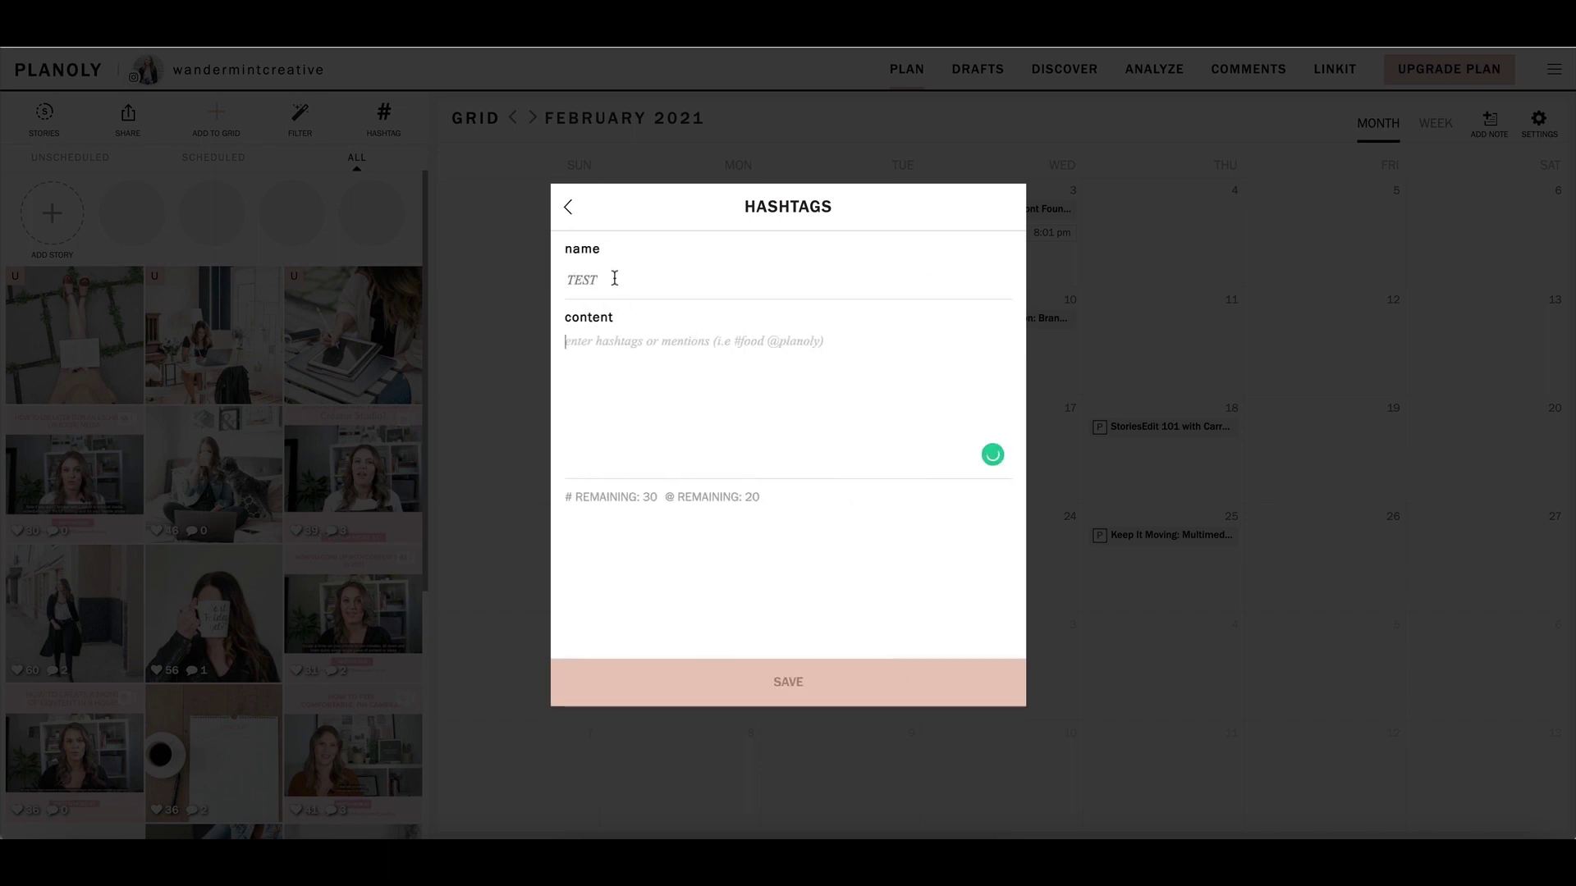
double_click(615, 277)
text(Females)
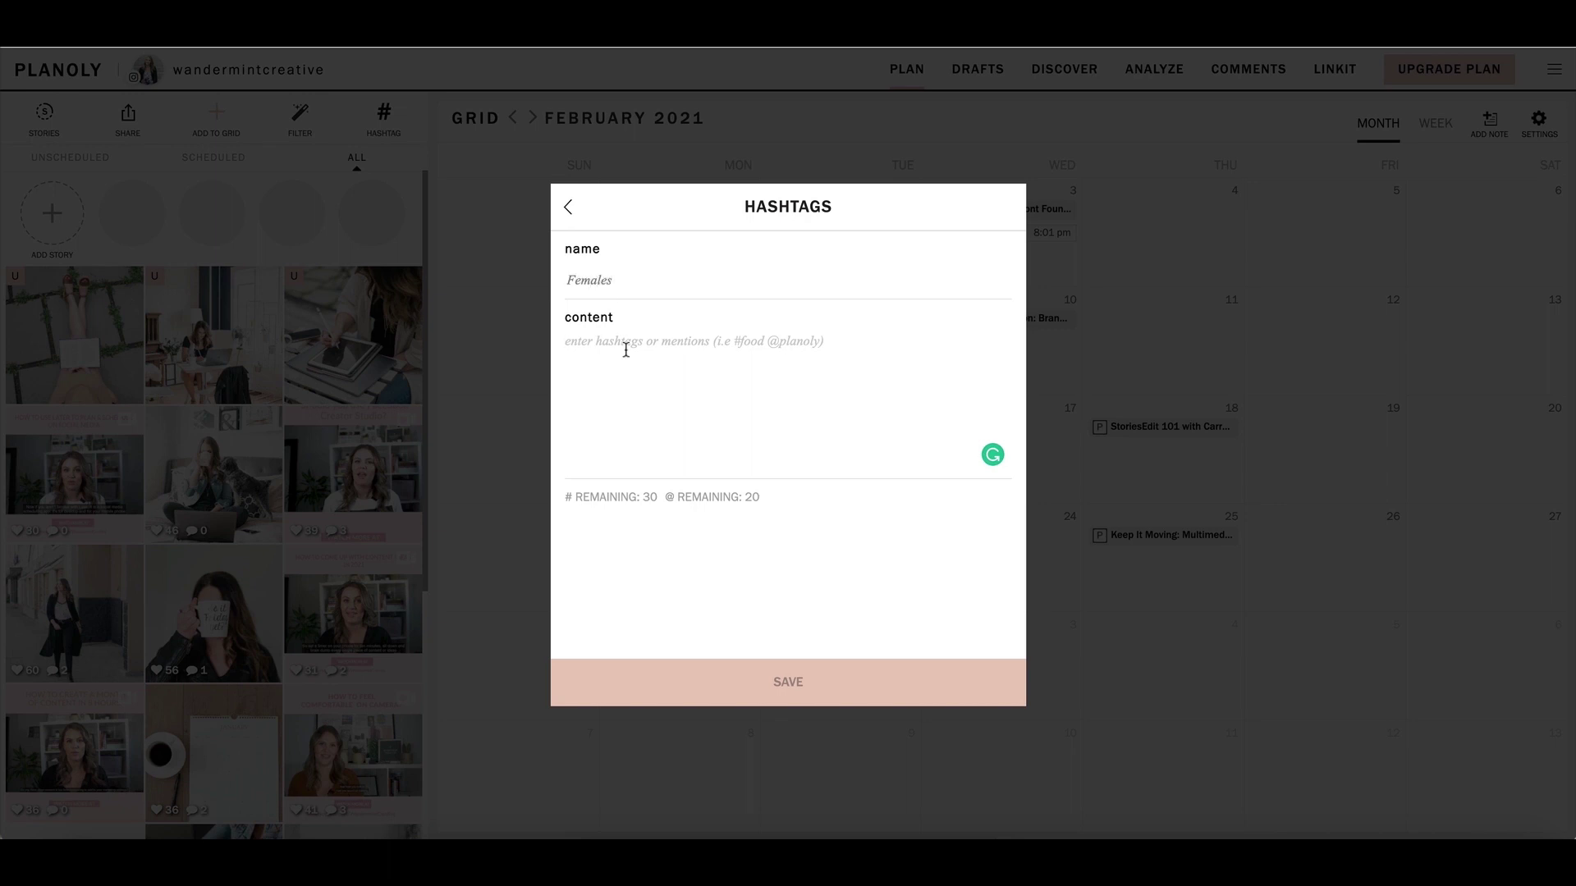
Add #femalebusinessowners #onlinebusiness #femalepower to the group, save it, and insert them into the caption
click(625, 350)
text(#fe)
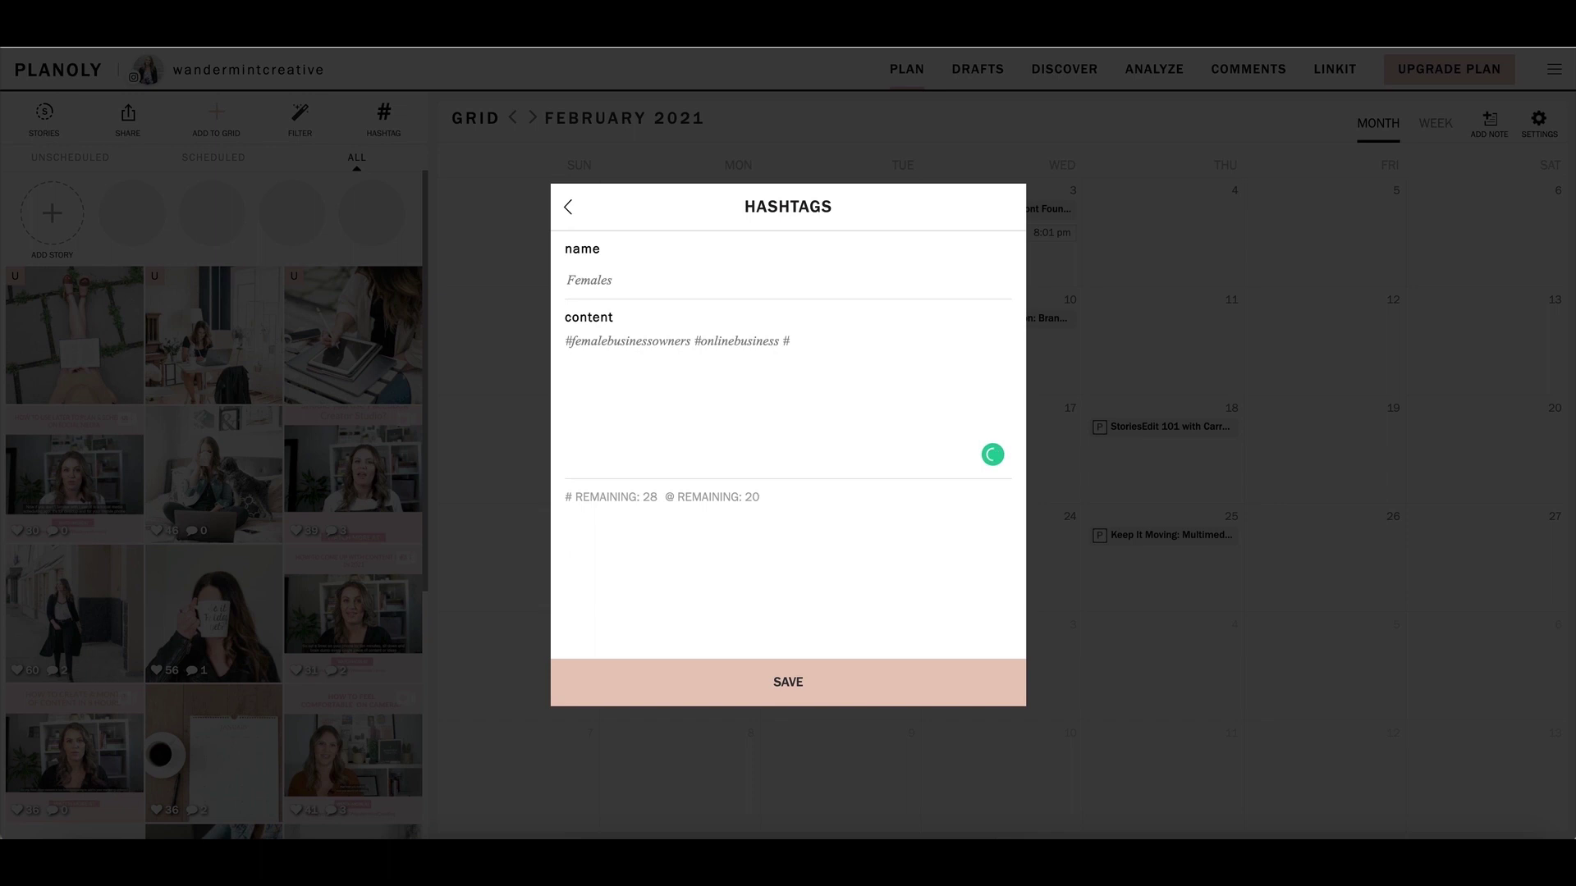
text(femalepower)
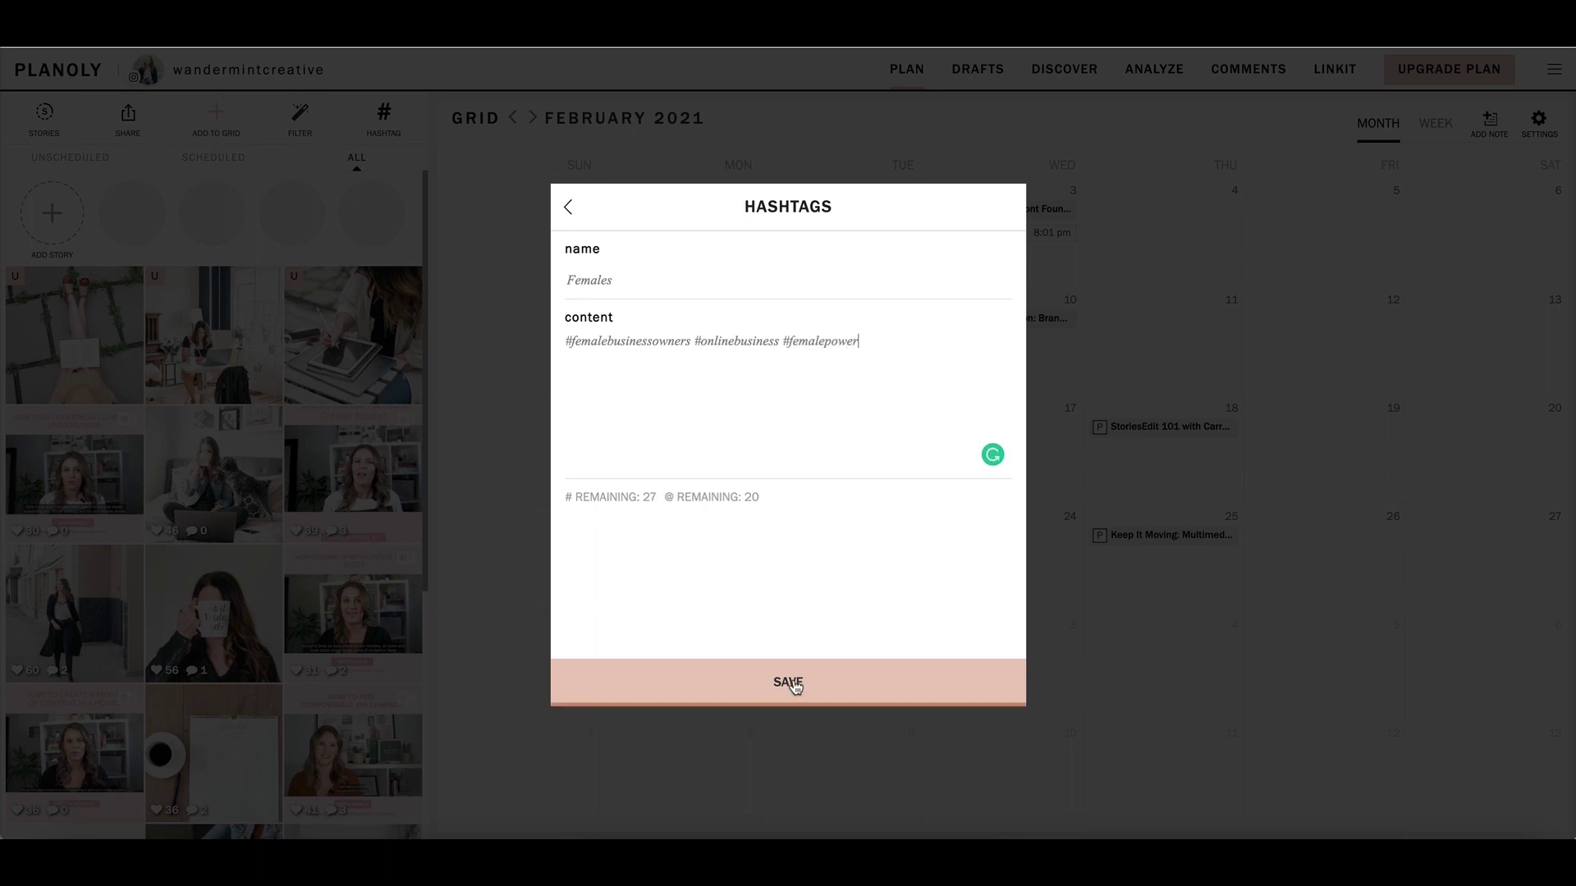
click(762, 685)
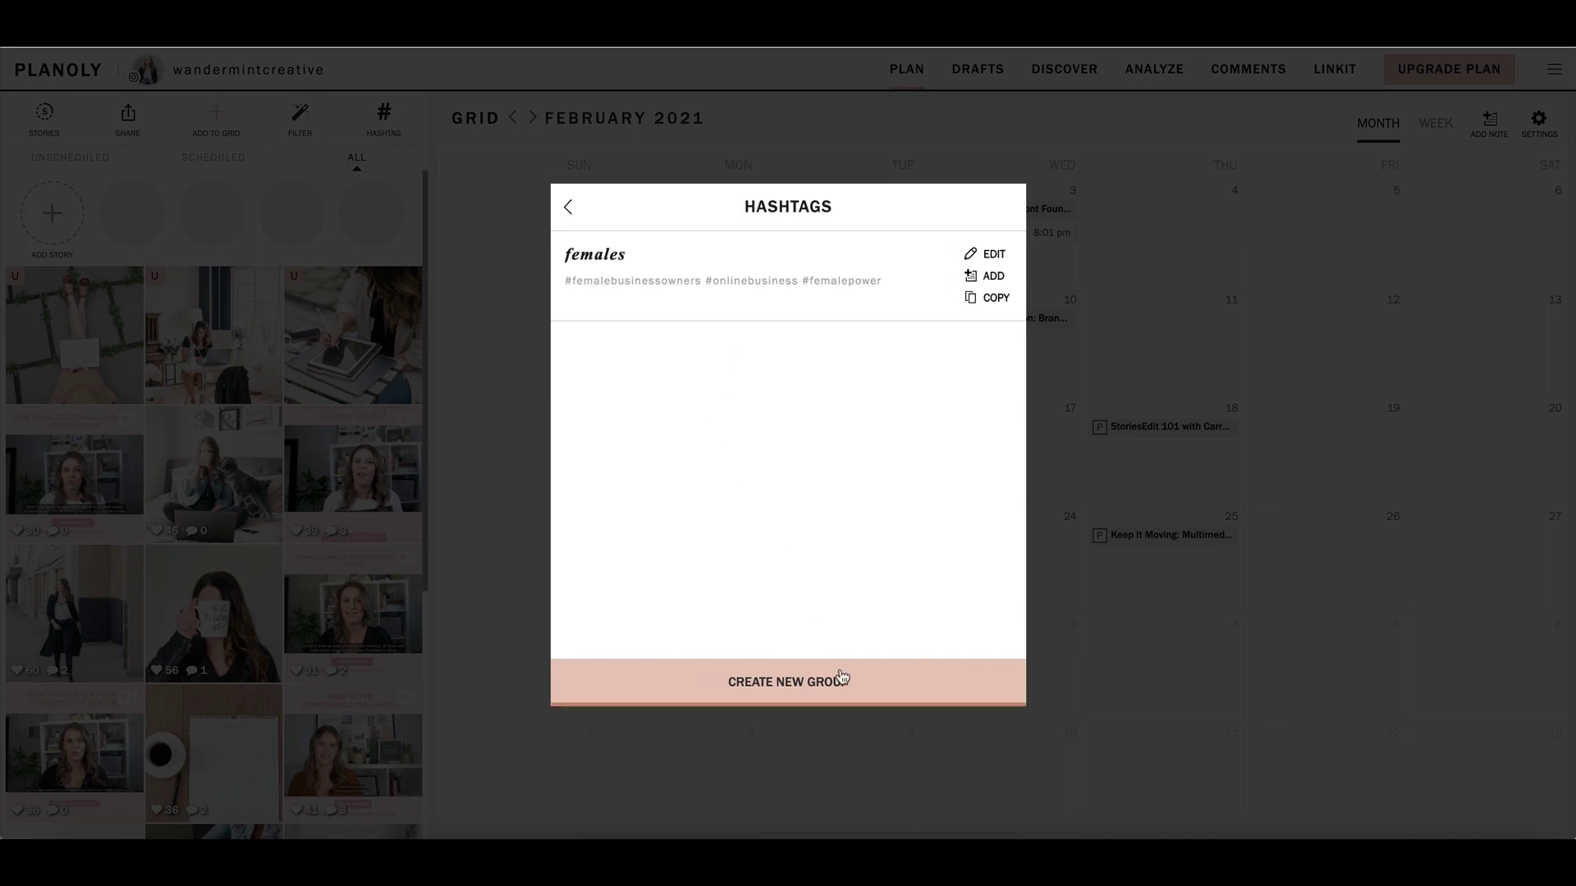
click(991, 277)
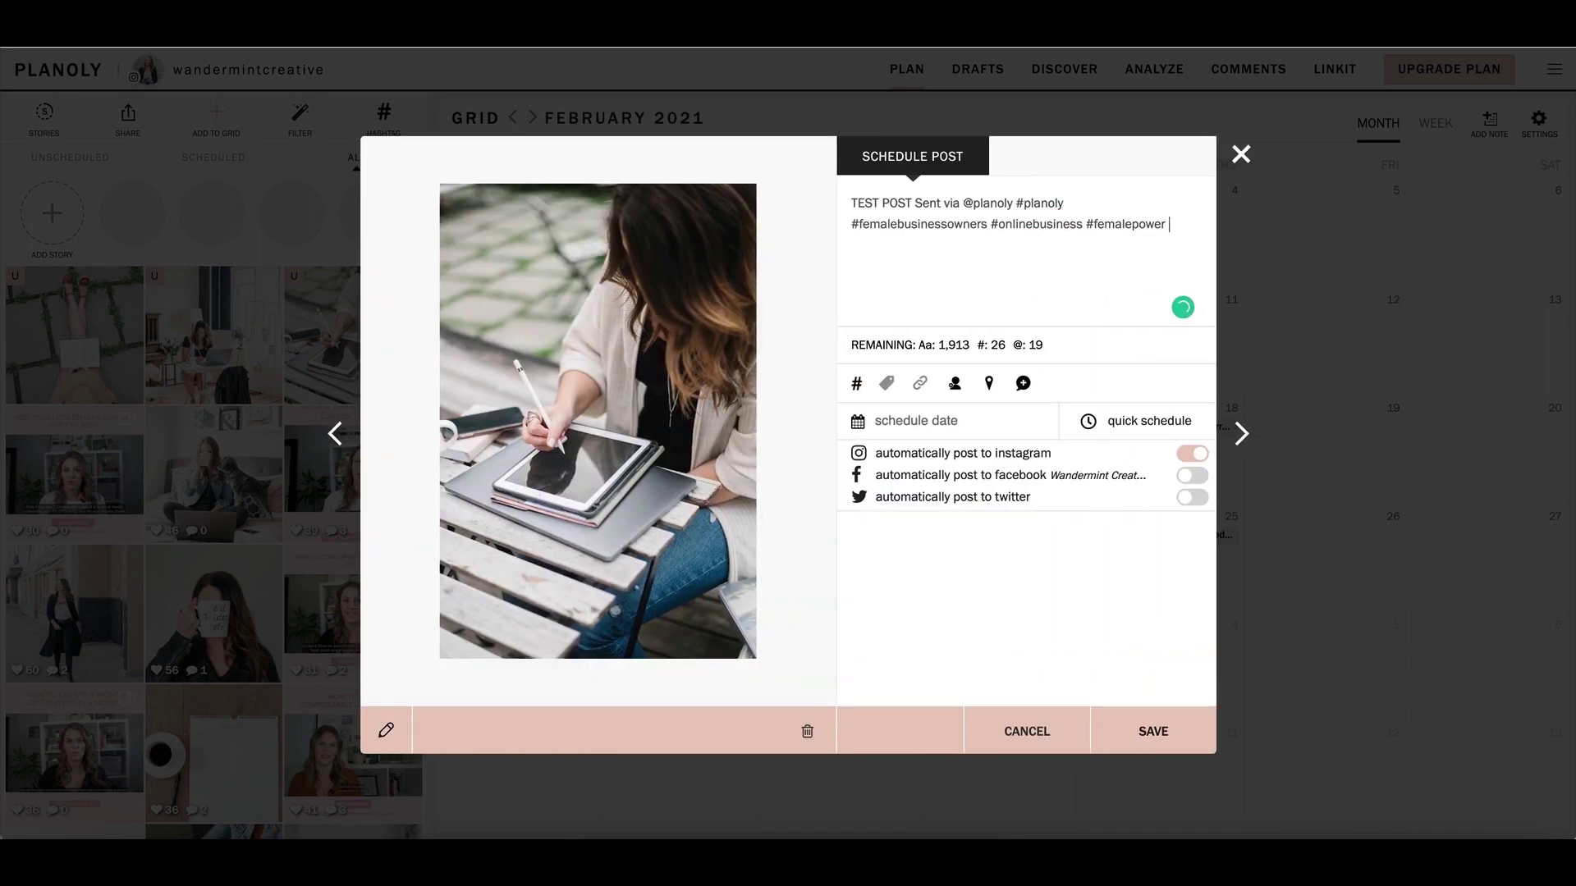
End the caption with #test, then look at user tagging and location search
text(est)
mouse_move(889, 384)
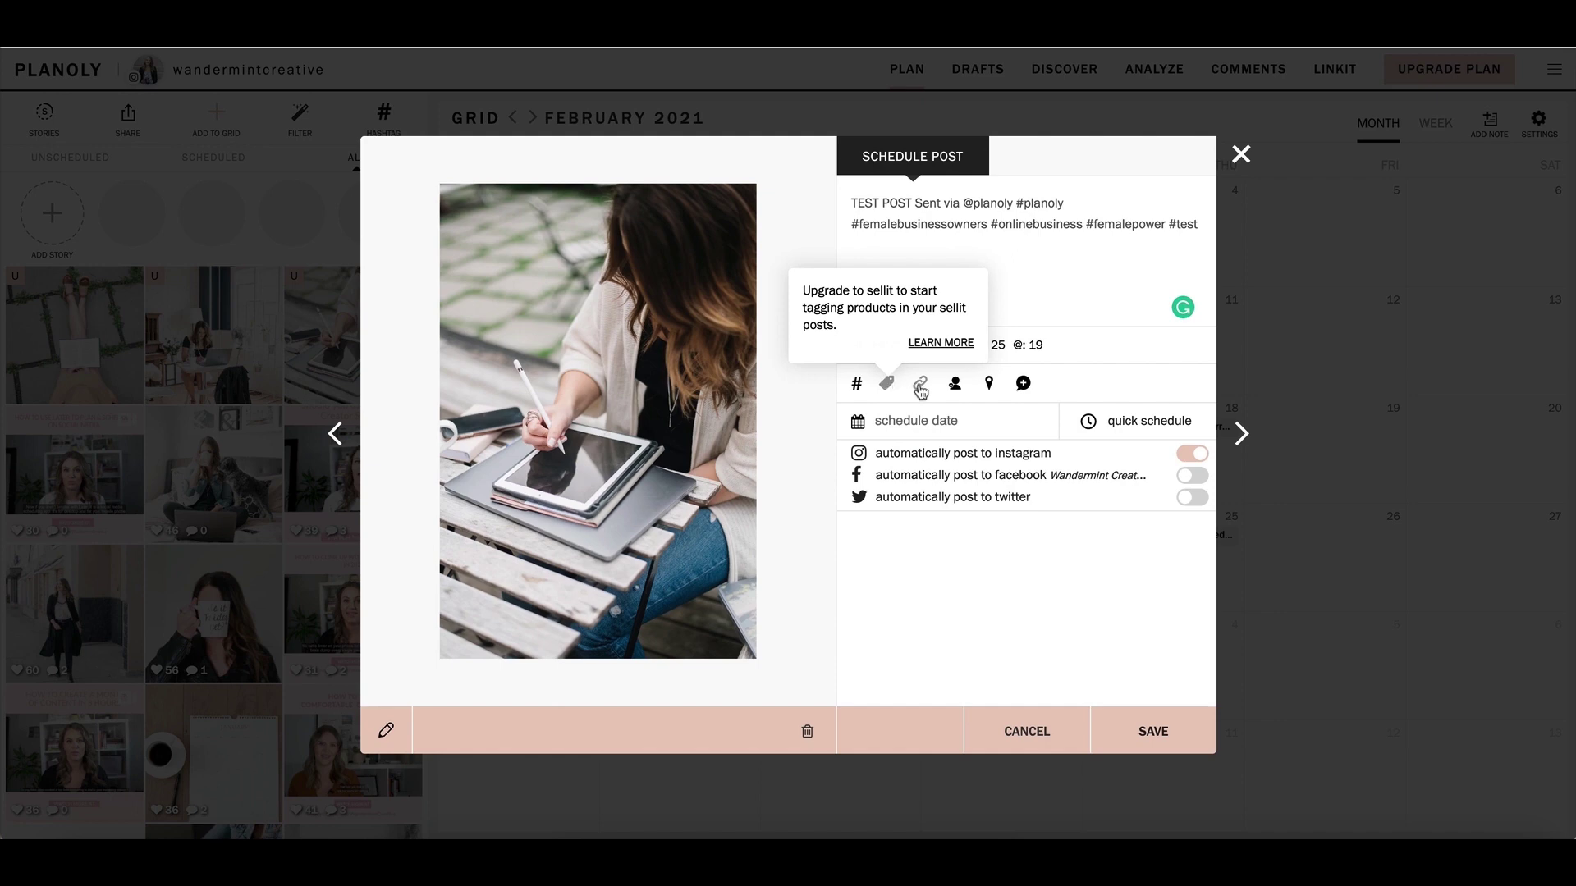
click(954, 386)
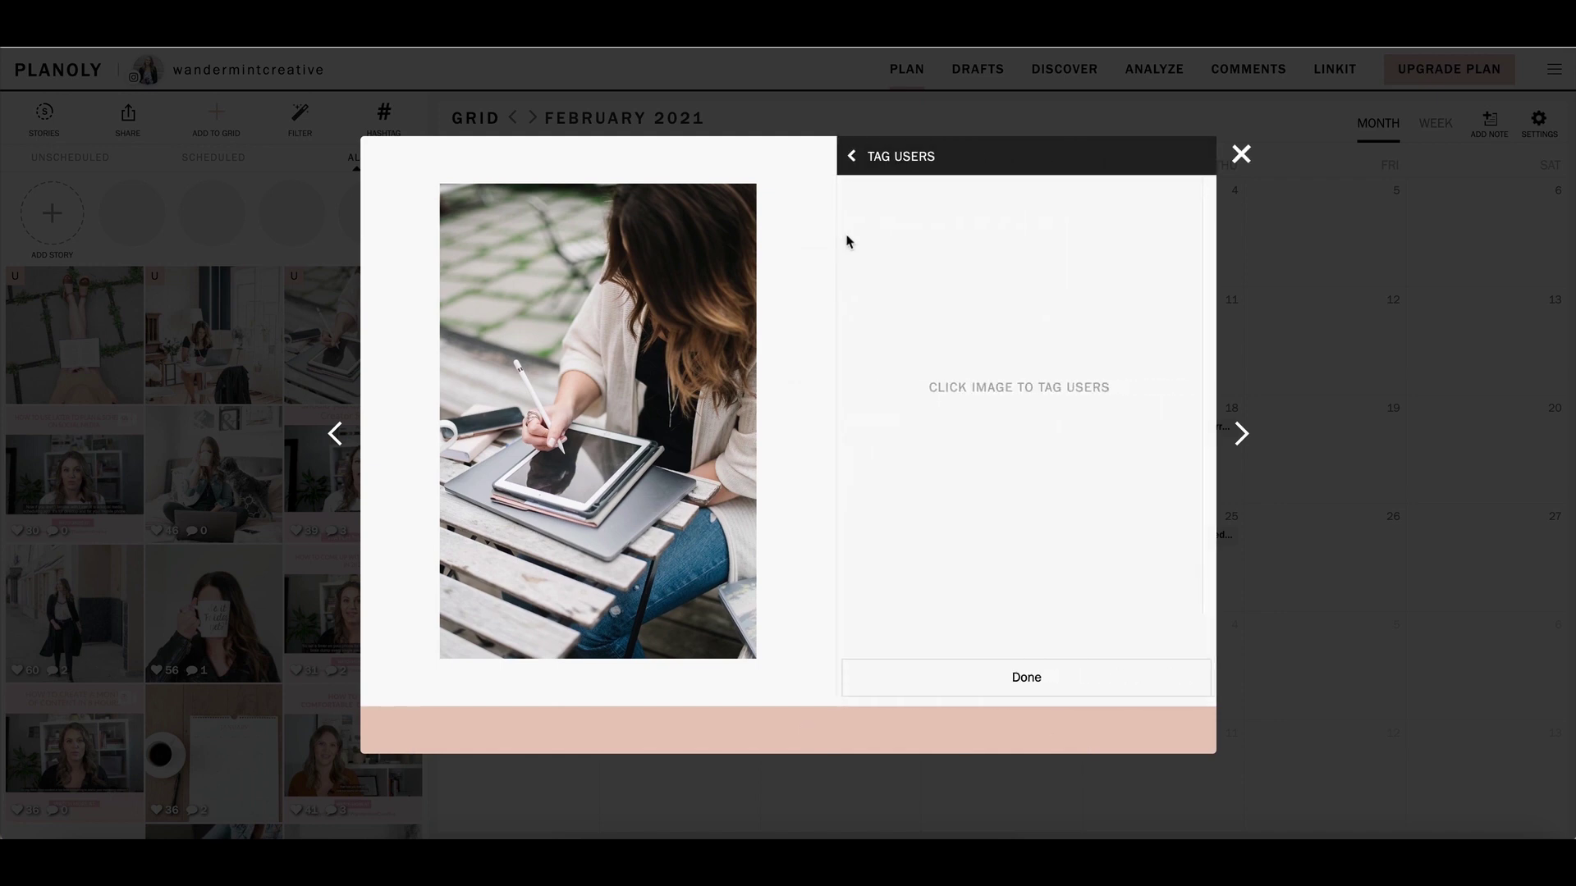
click(852, 156)
click(985, 393)
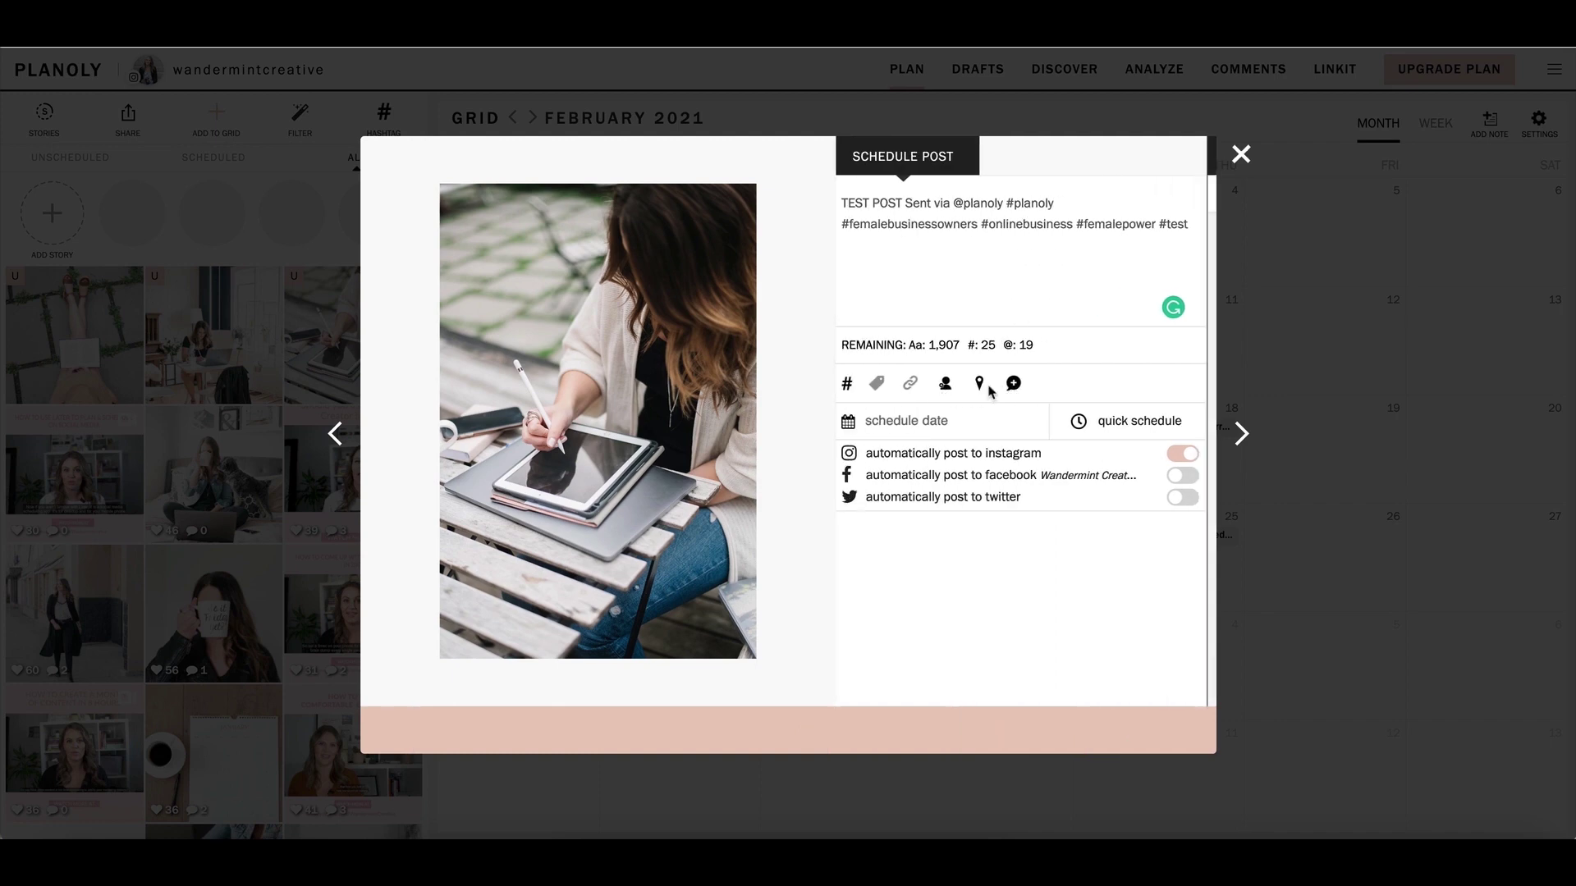
click(852, 156)
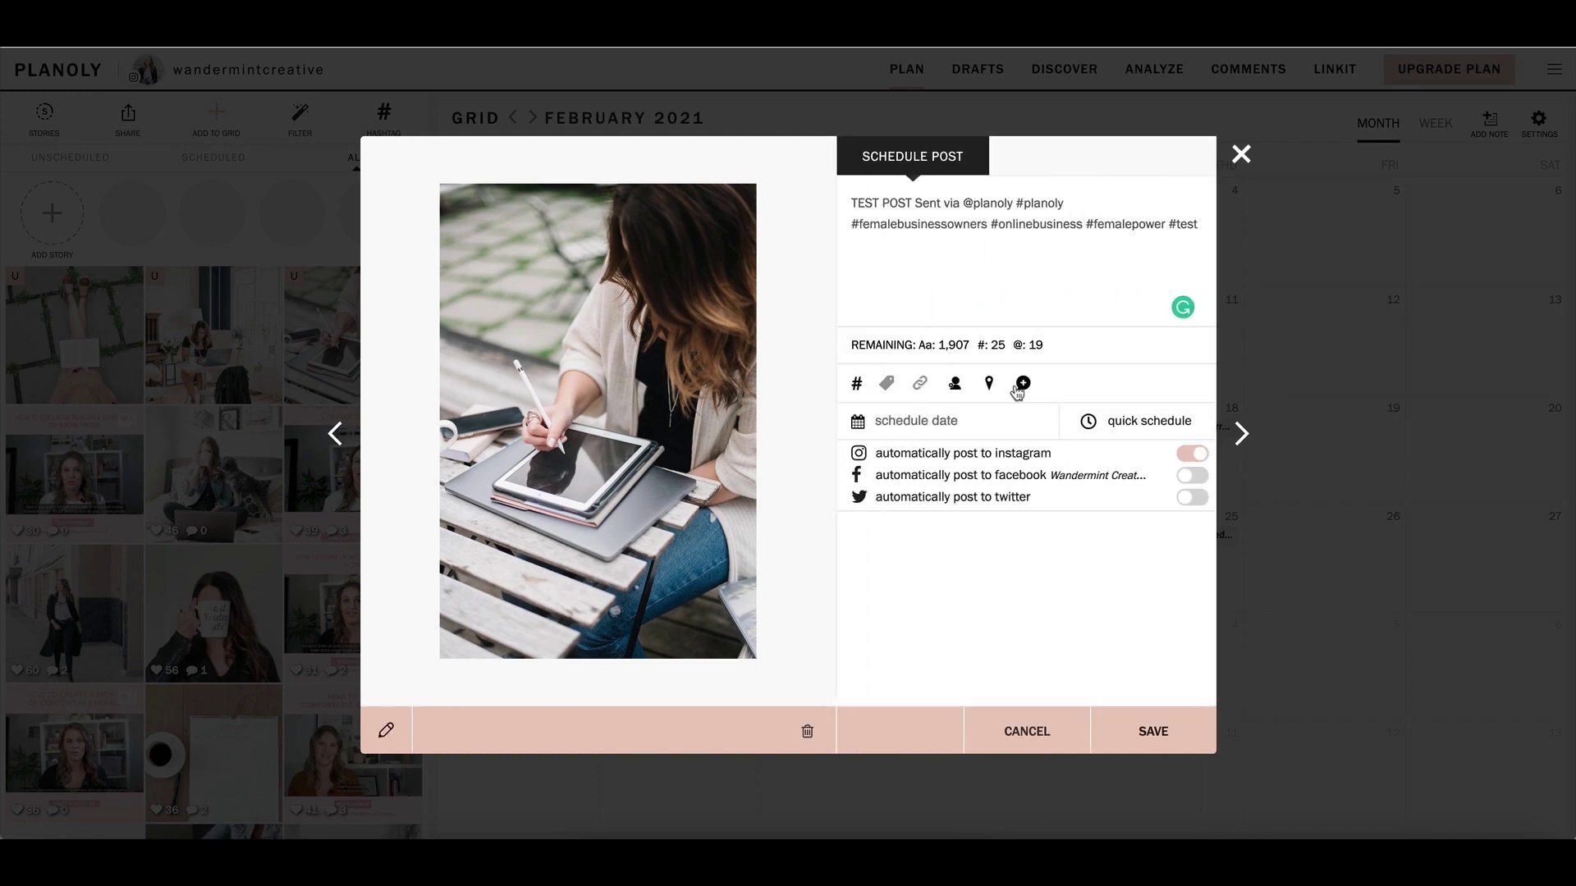
View and dismiss the premium offer for an automatic first comment
click(1017, 392)
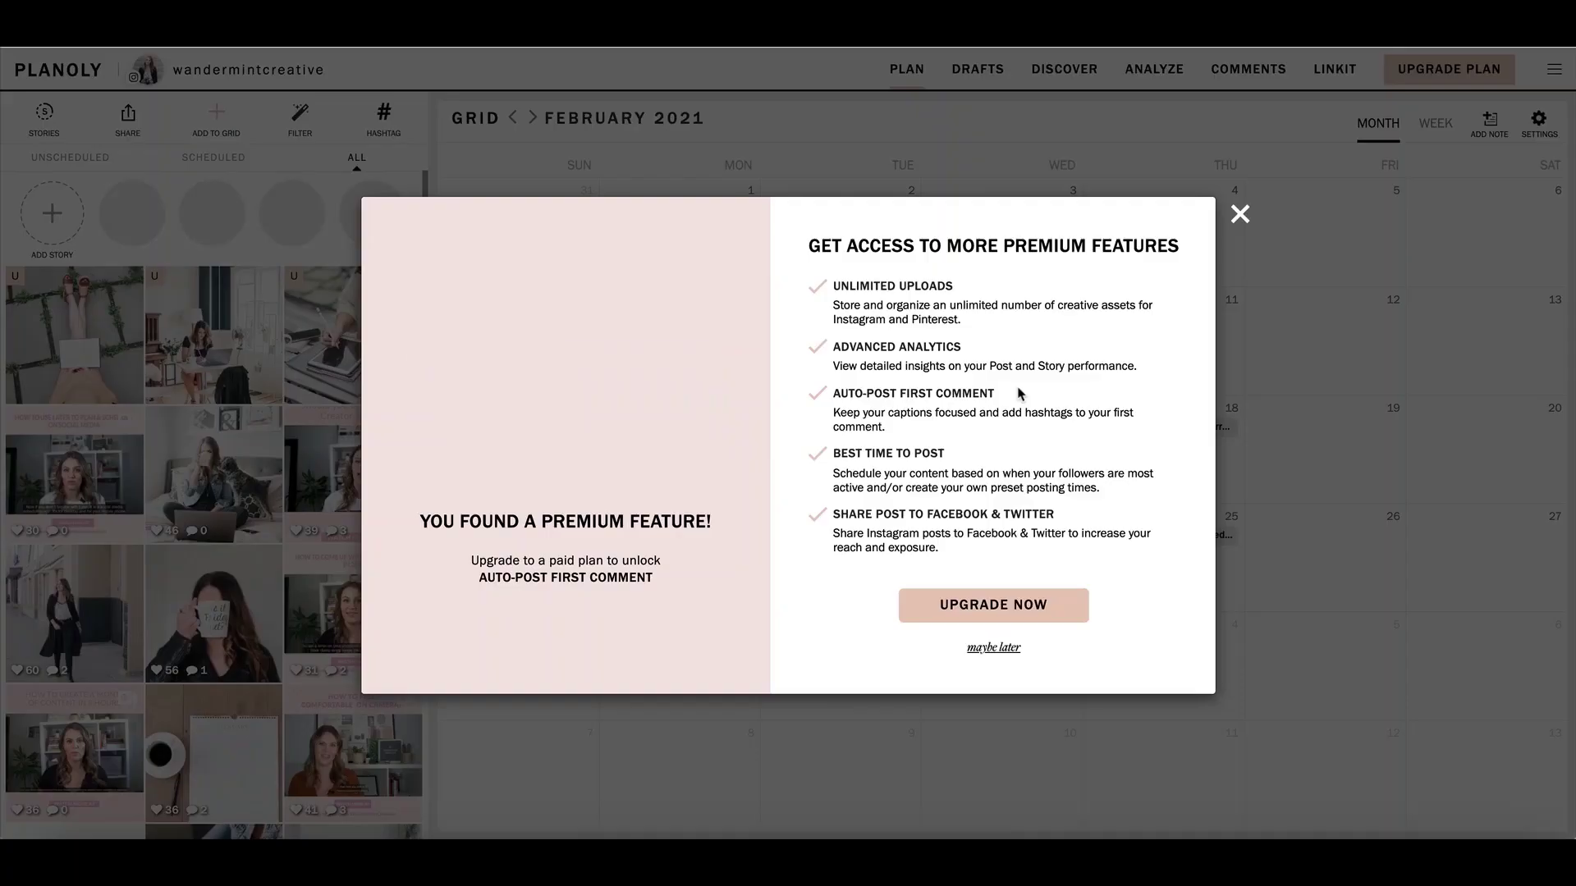
triple_click(848, 408)
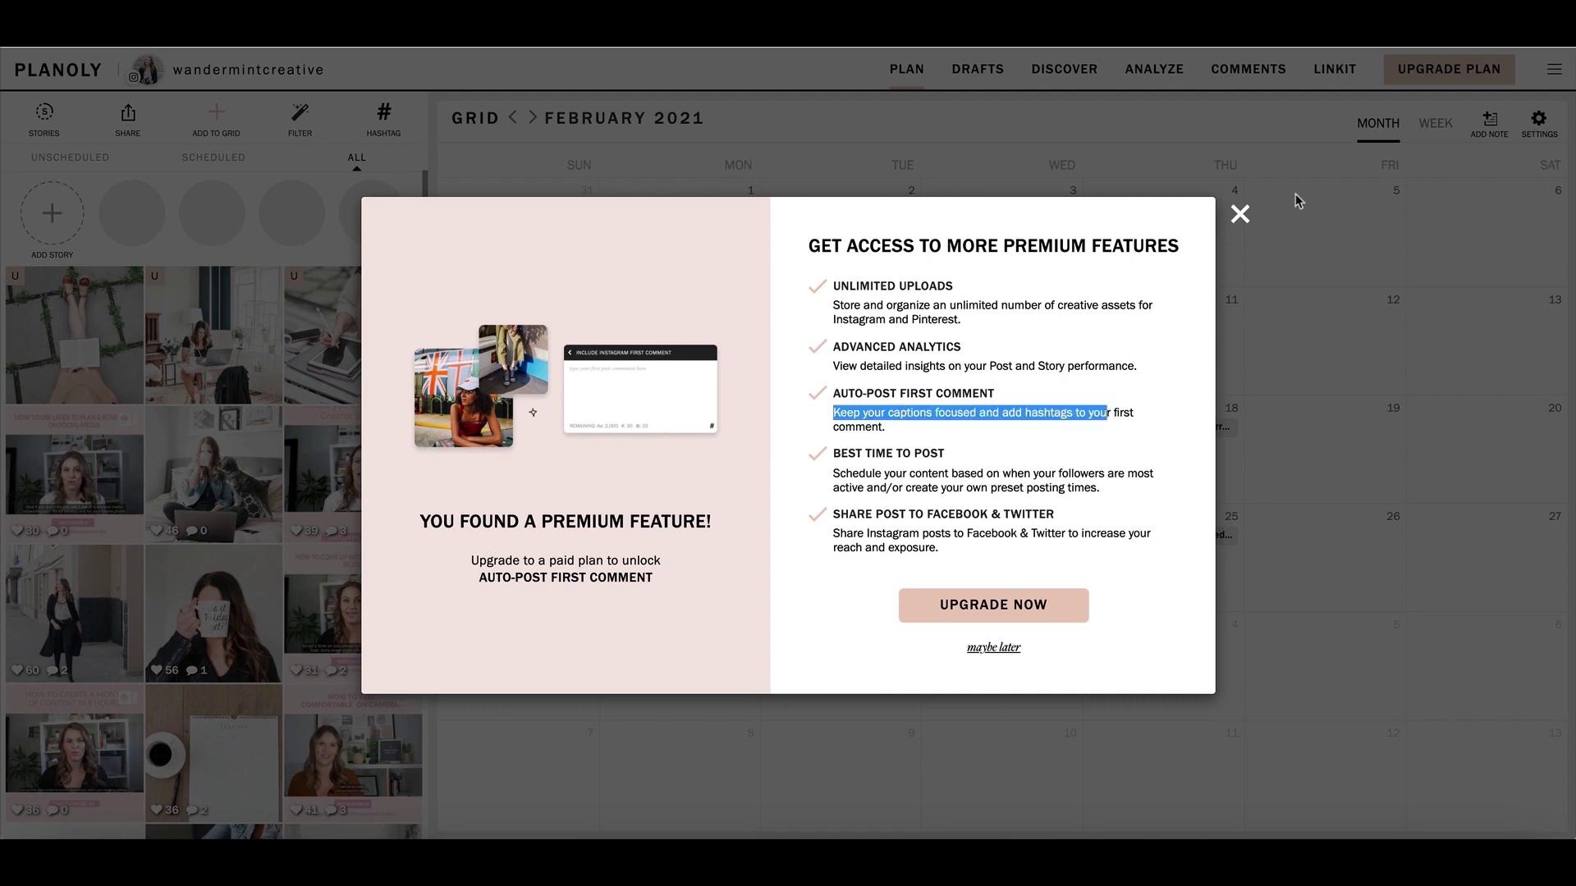
click(1239, 214)
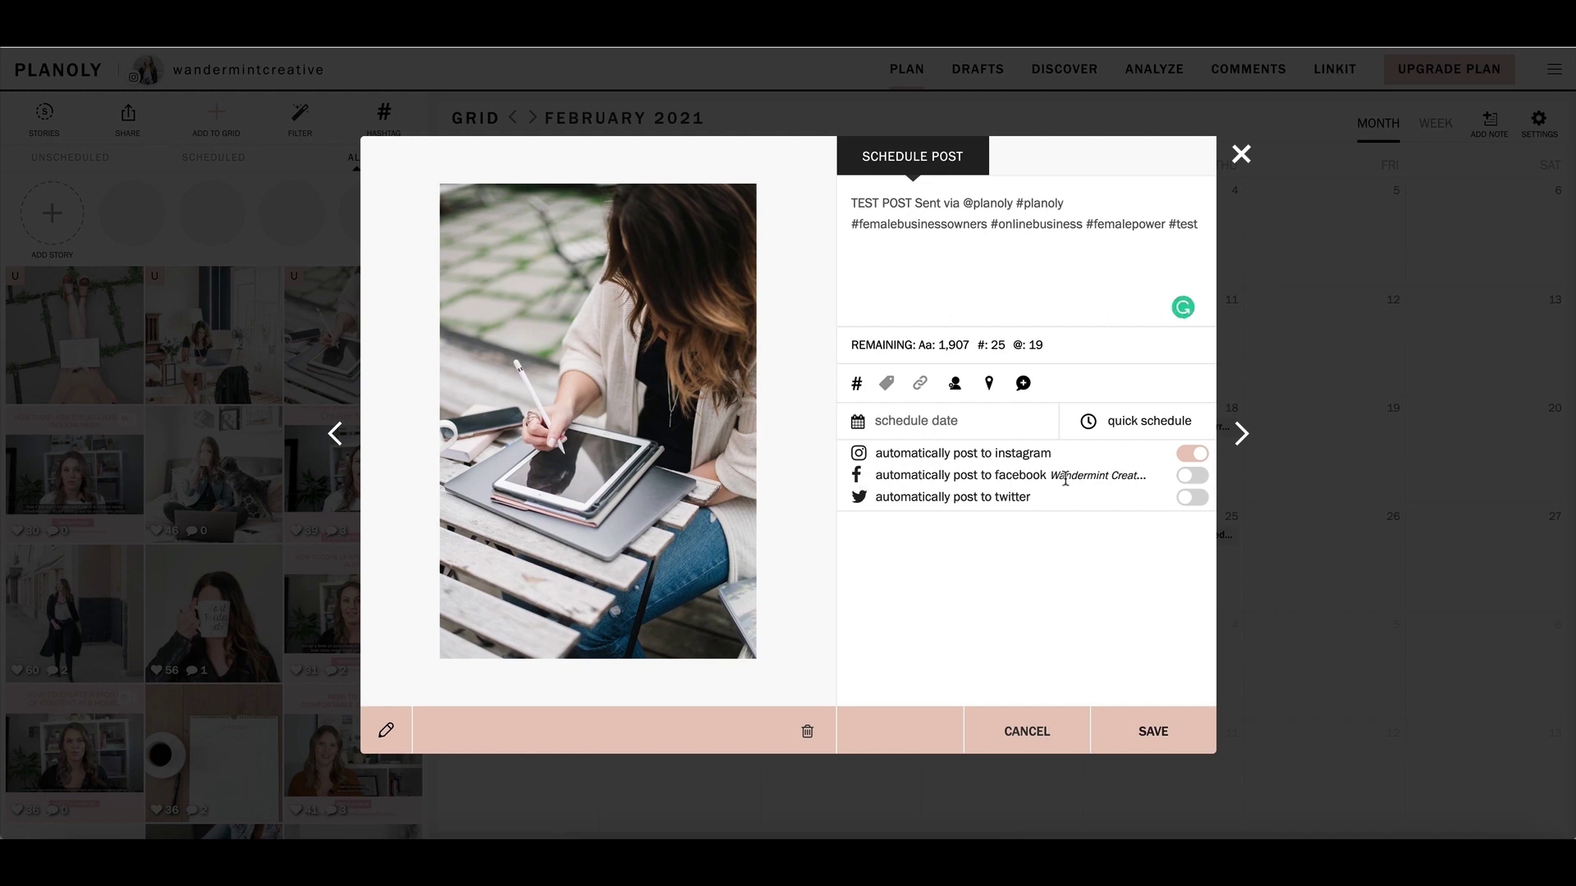
Switch off 'automatically post to Instagram' for the tablet post
click(1192, 454)
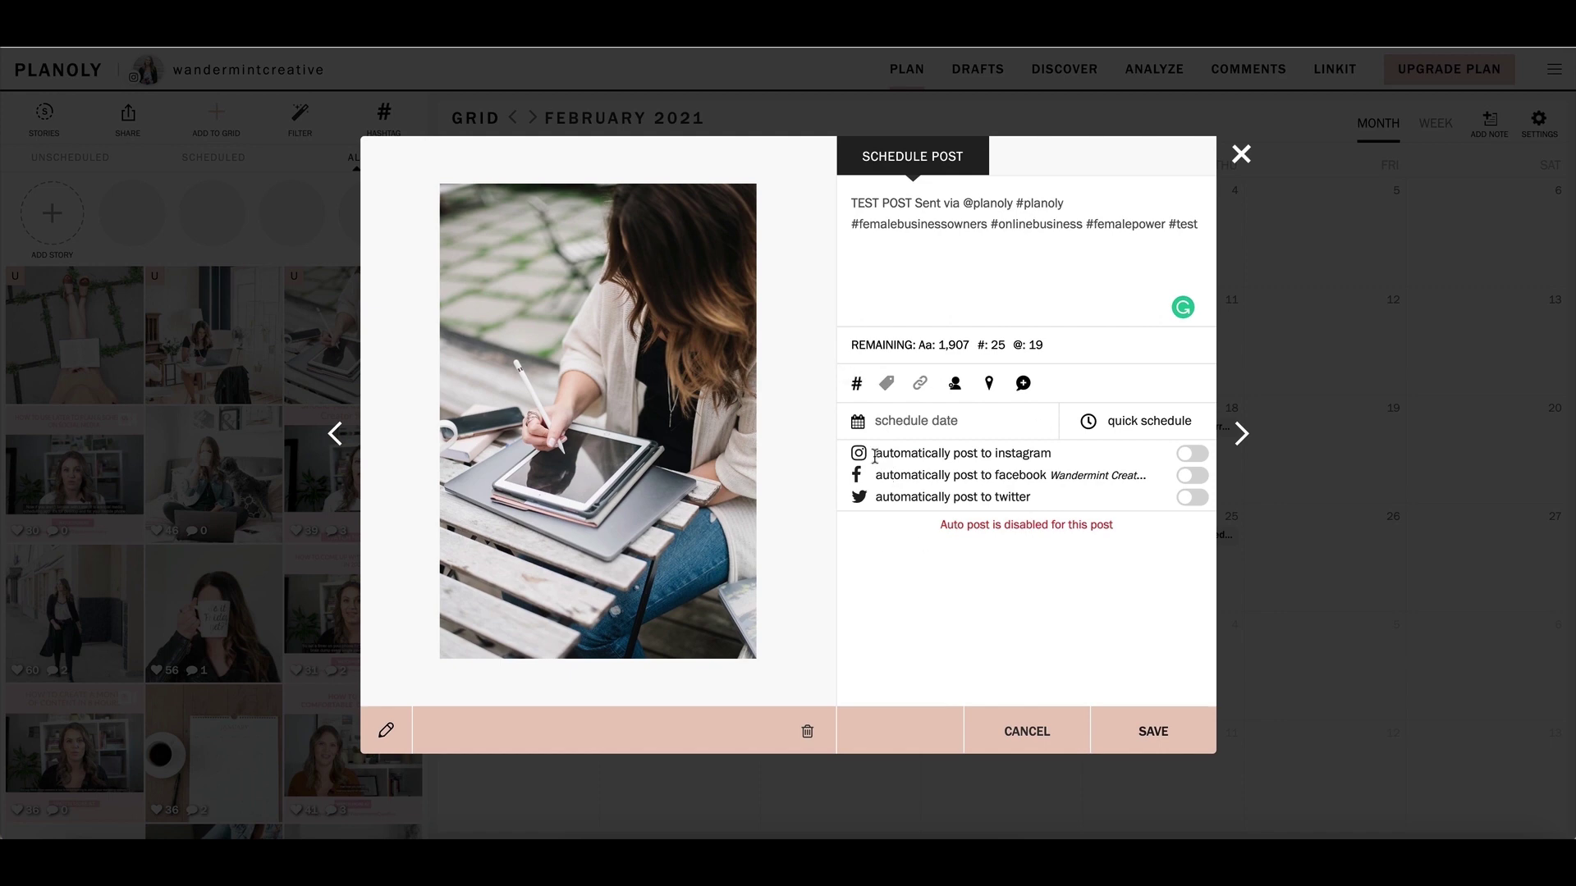
drag(875, 457, 1094, 461)
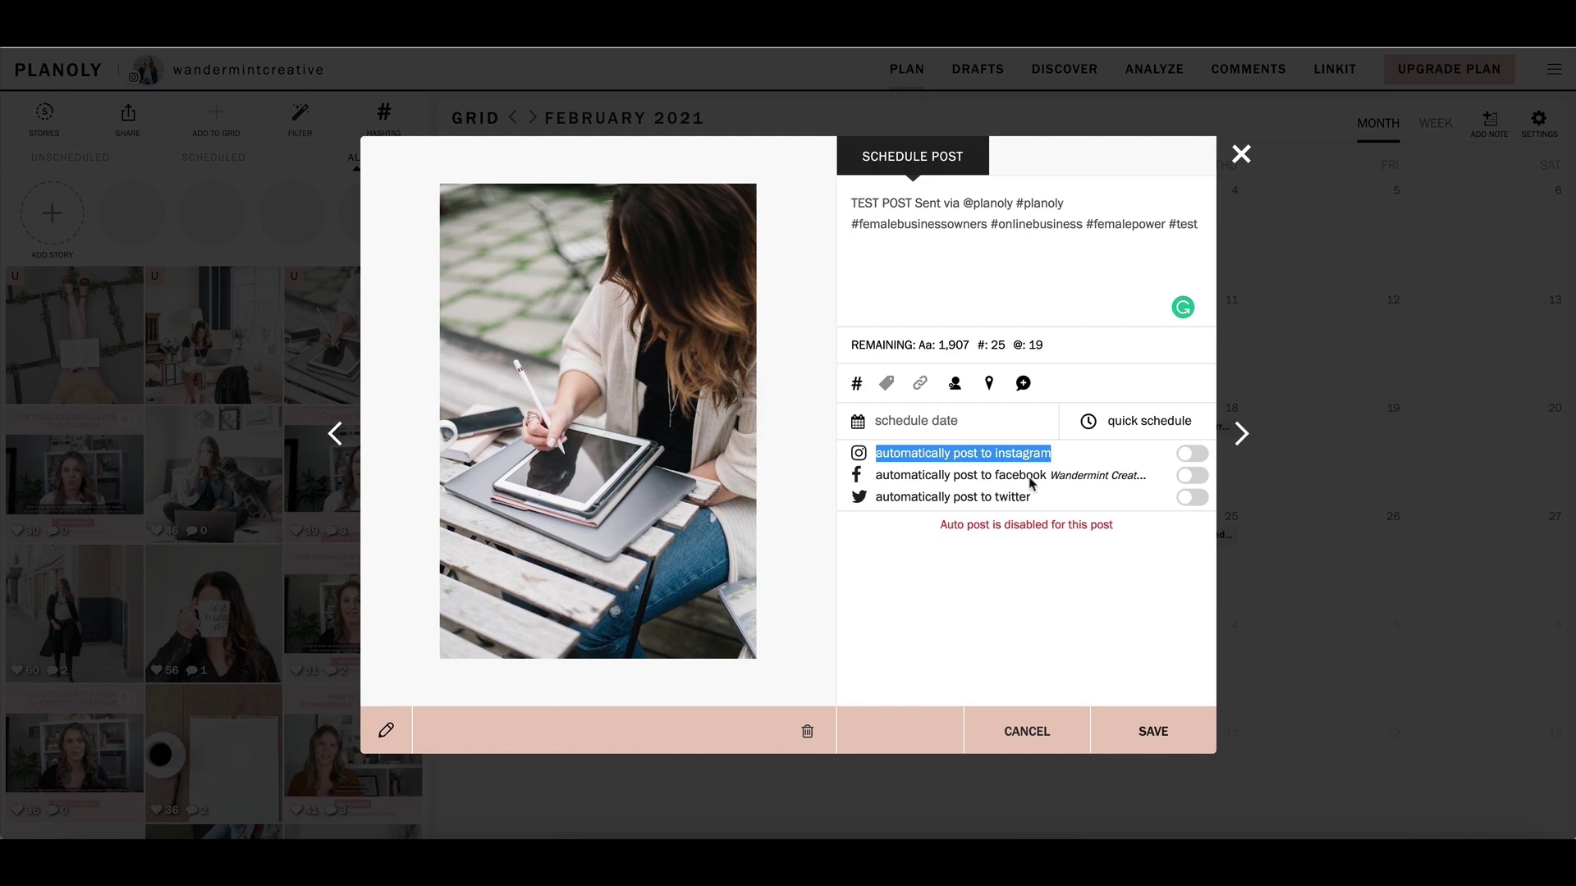
Set the tablet post to Feb 10 at 5:45 pm, dismiss the quick-schedule upsell, and save
click(919, 426)
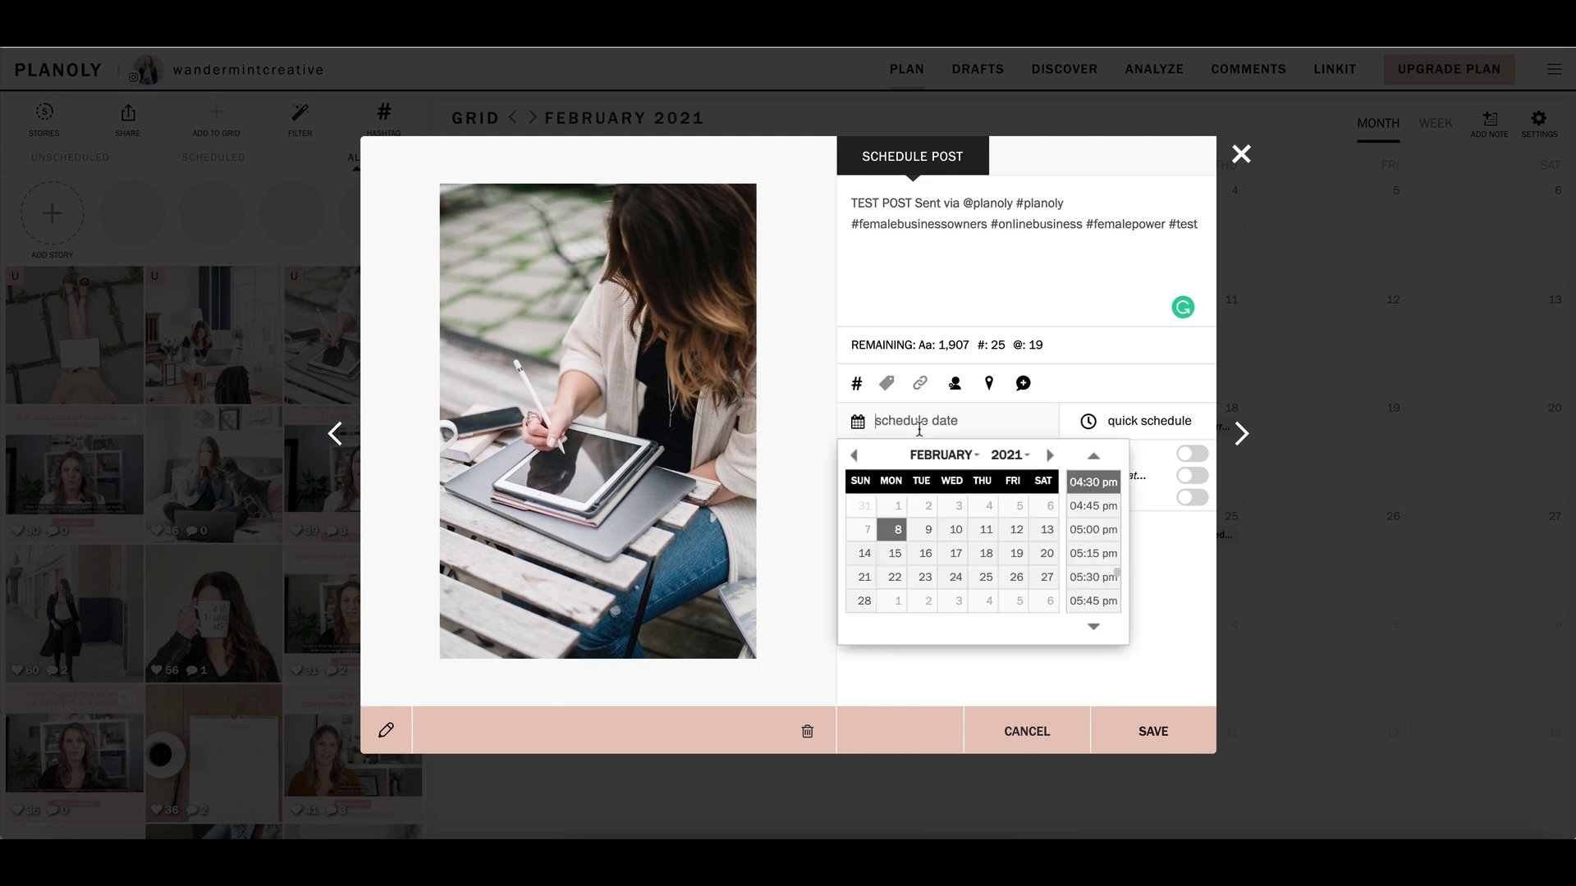
click(956, 530)
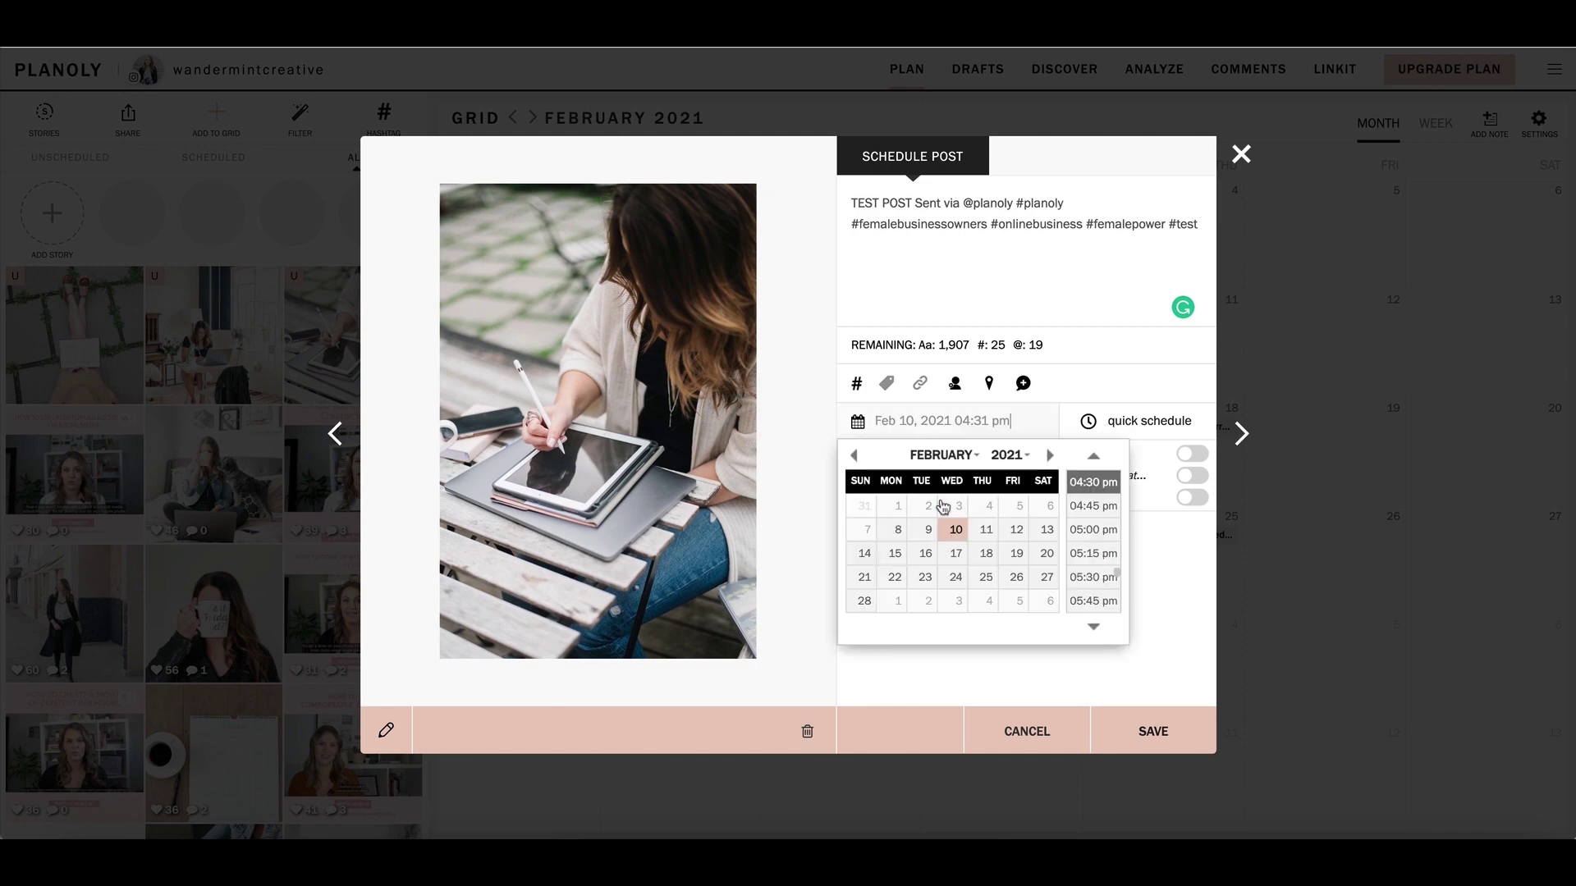
click(1096, 601)
click(1146, 423)
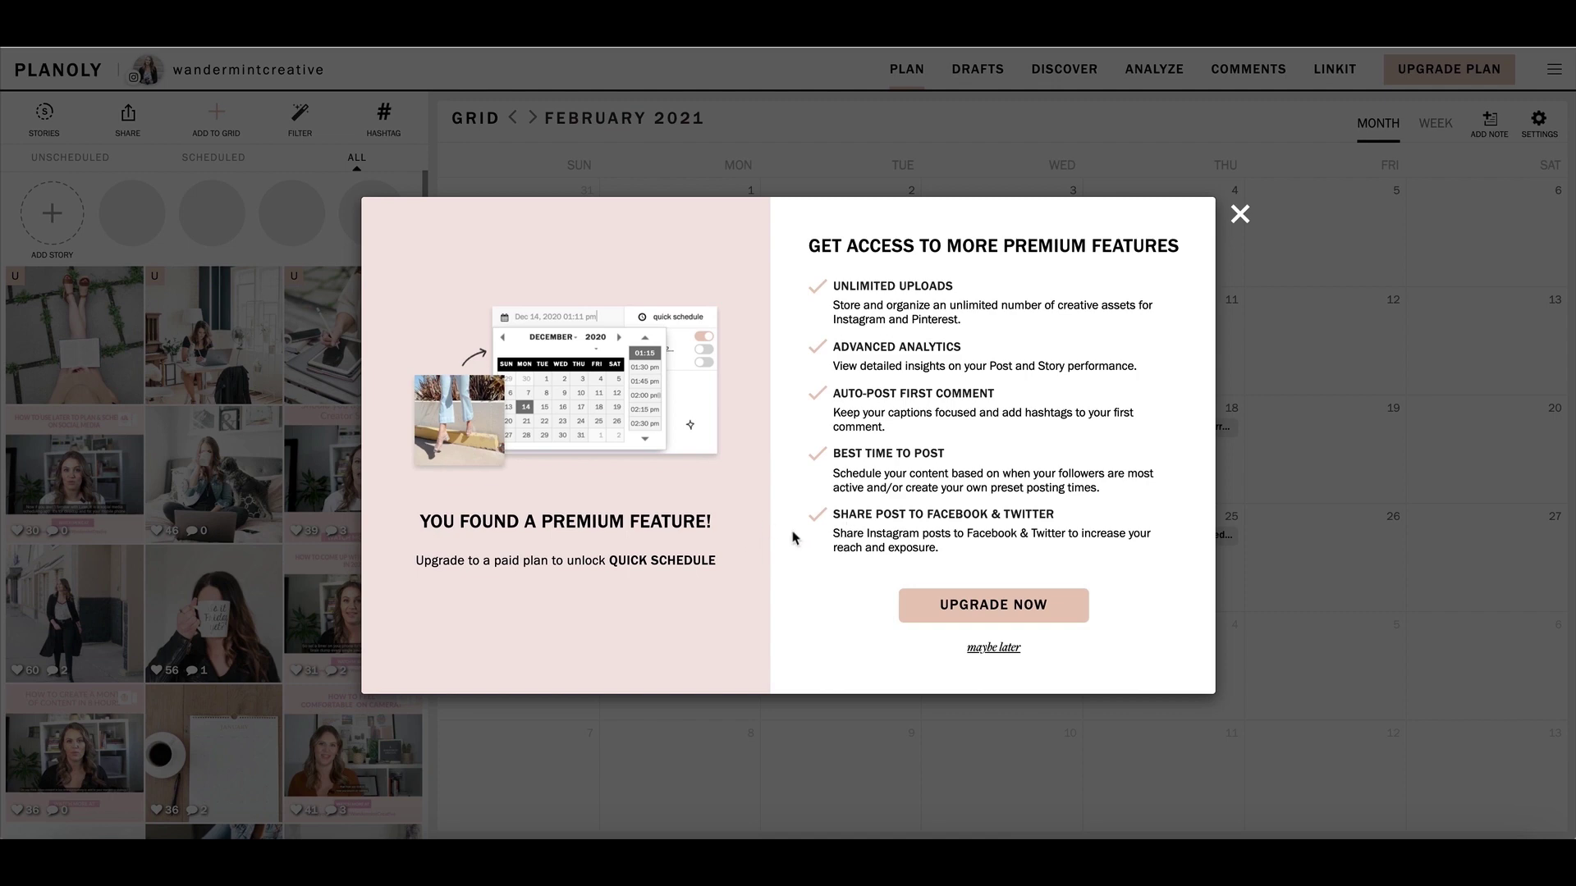
click(1239, 215)
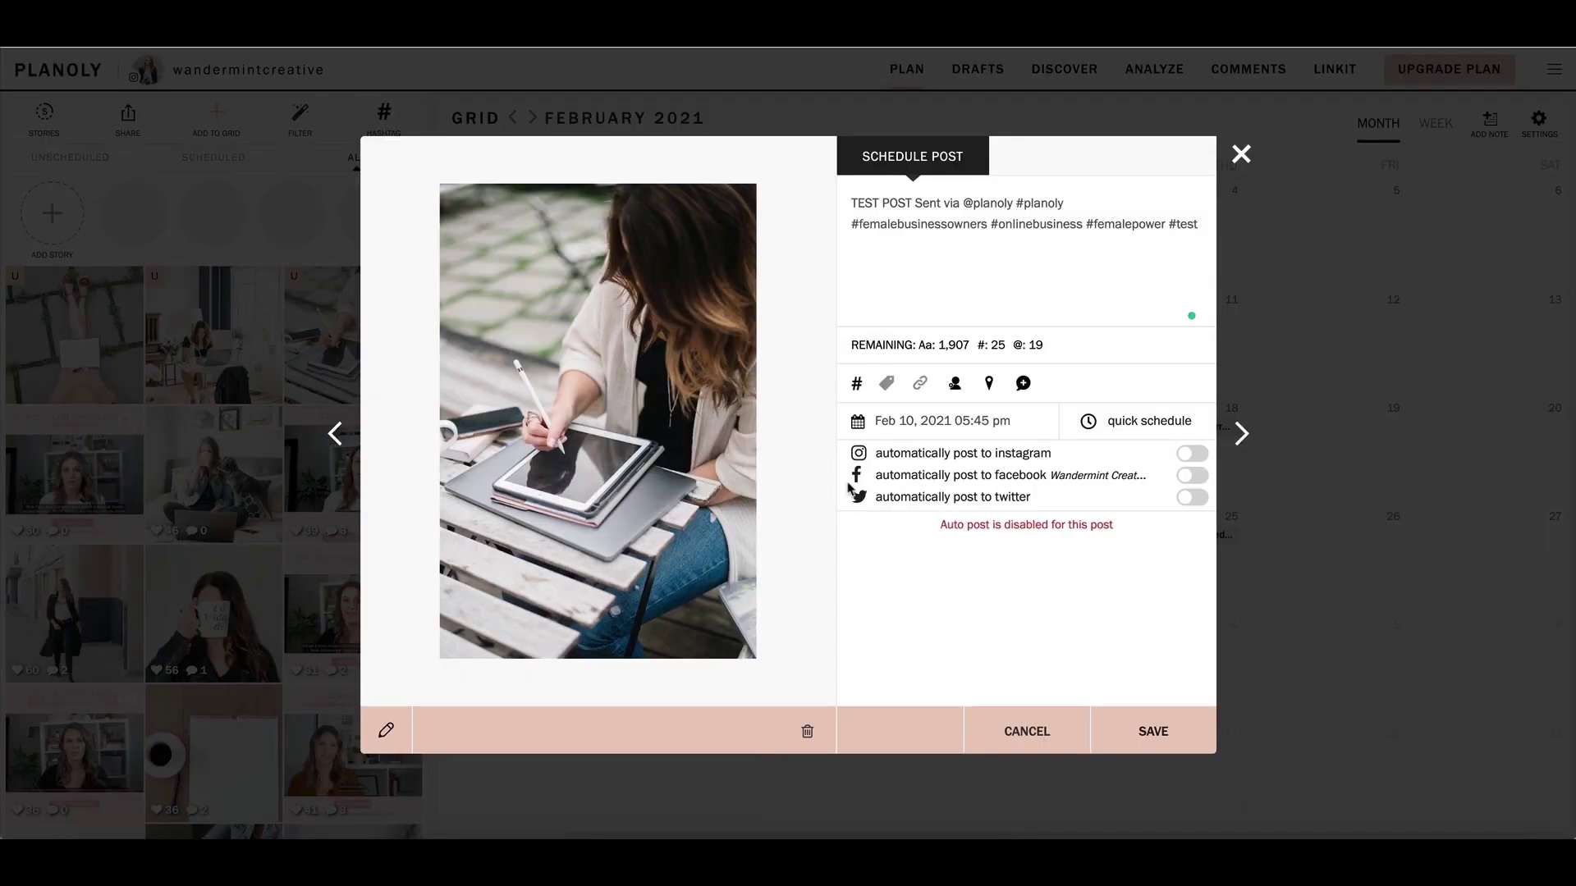
click(1099, 713)
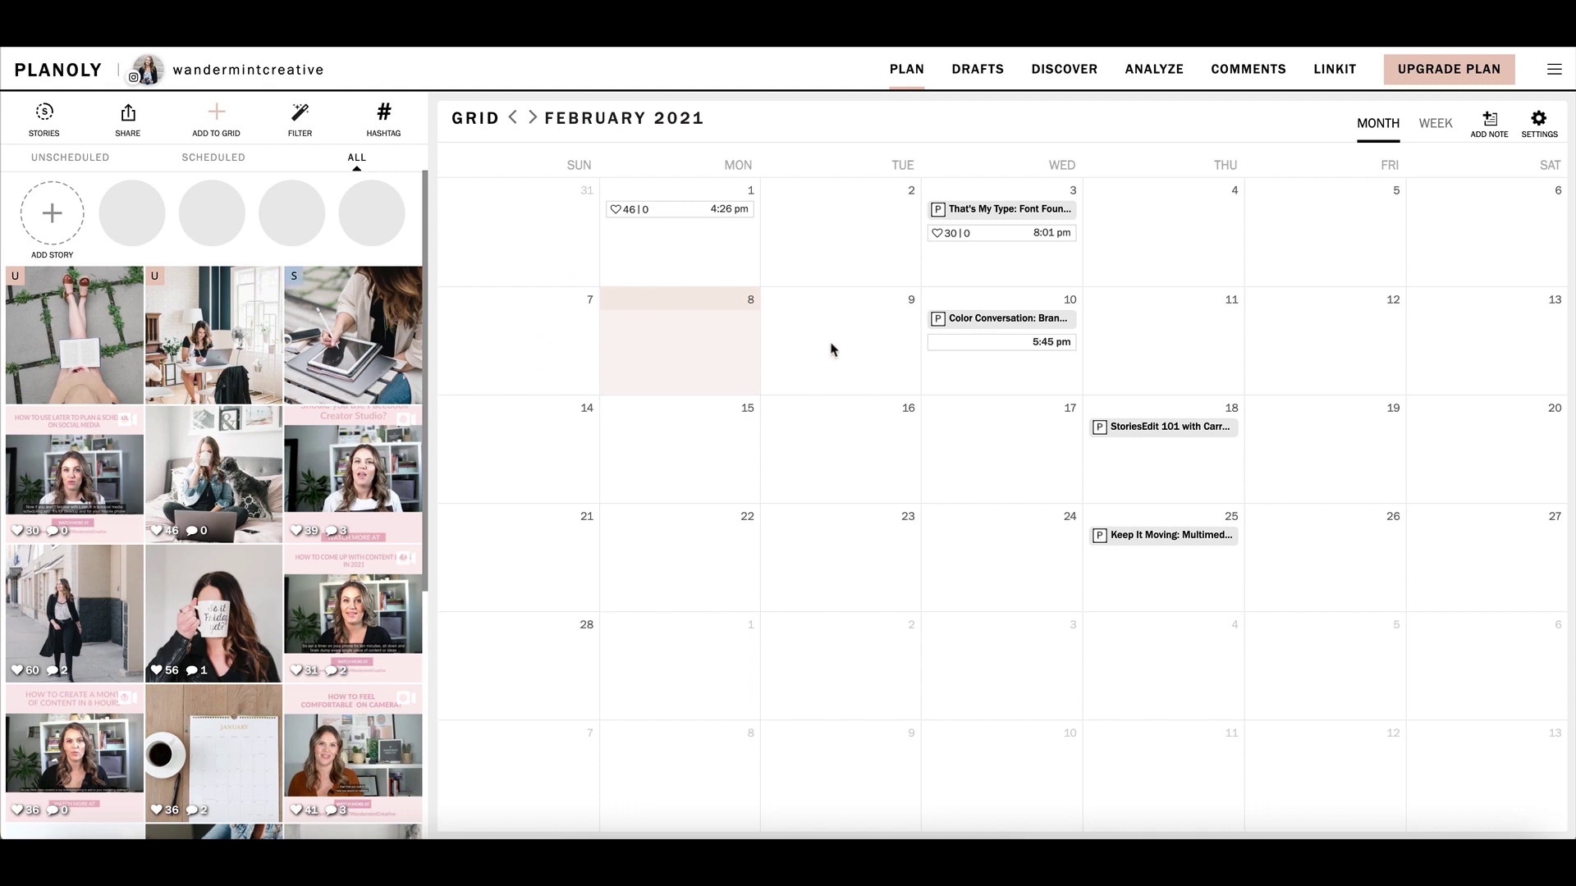
Drag the 5:45 pm post from February 10 onto March 2 in the month calendar
mouse_move(1025, 353)
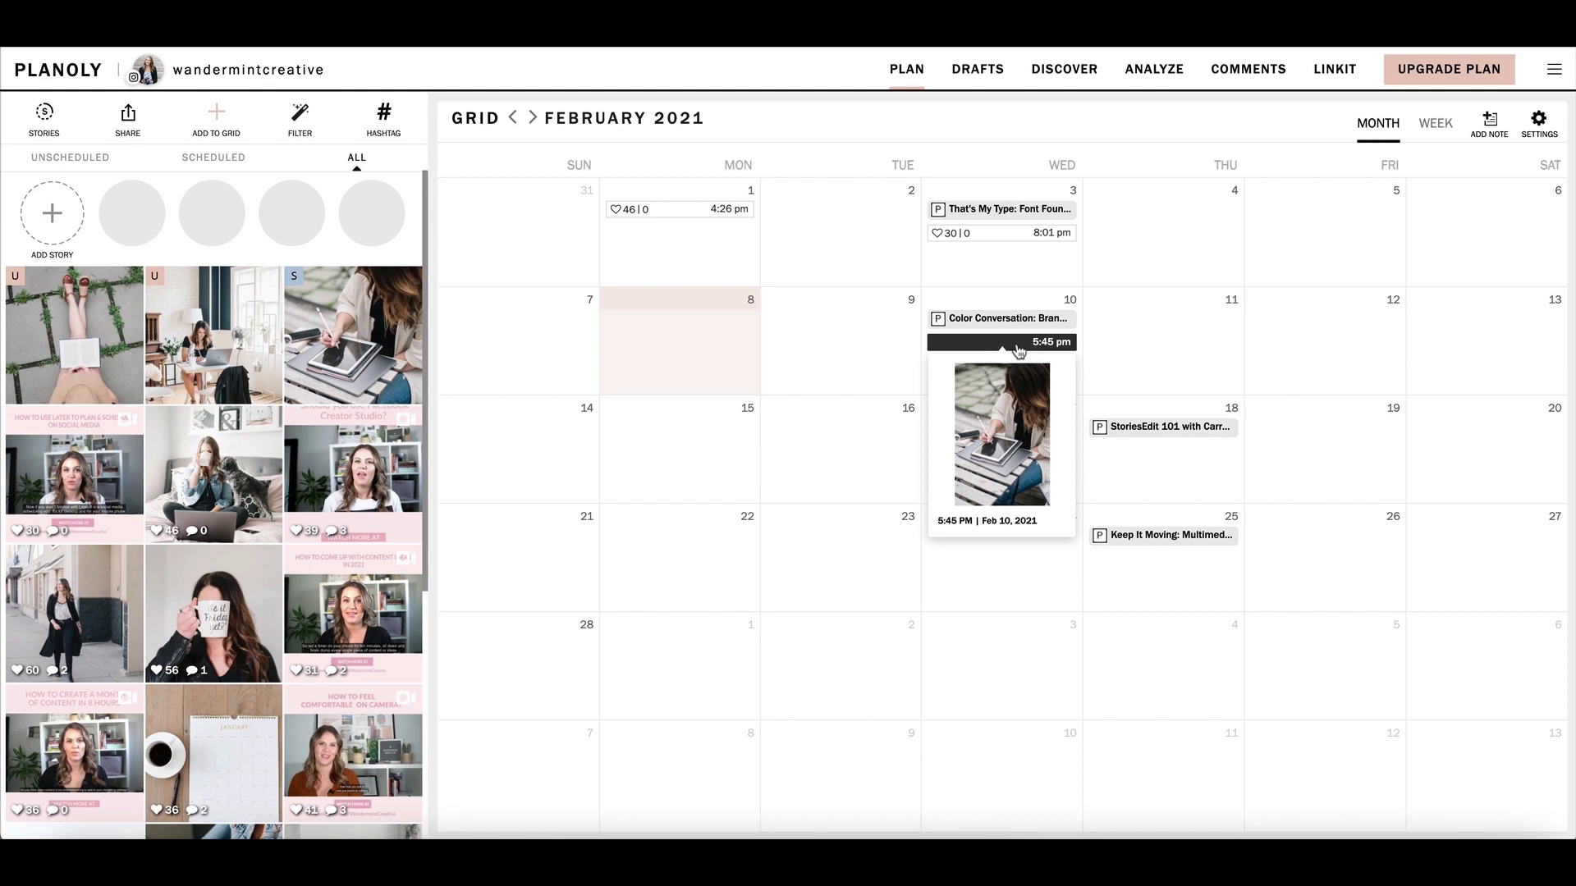
drag(1018, 351, 859, 642)
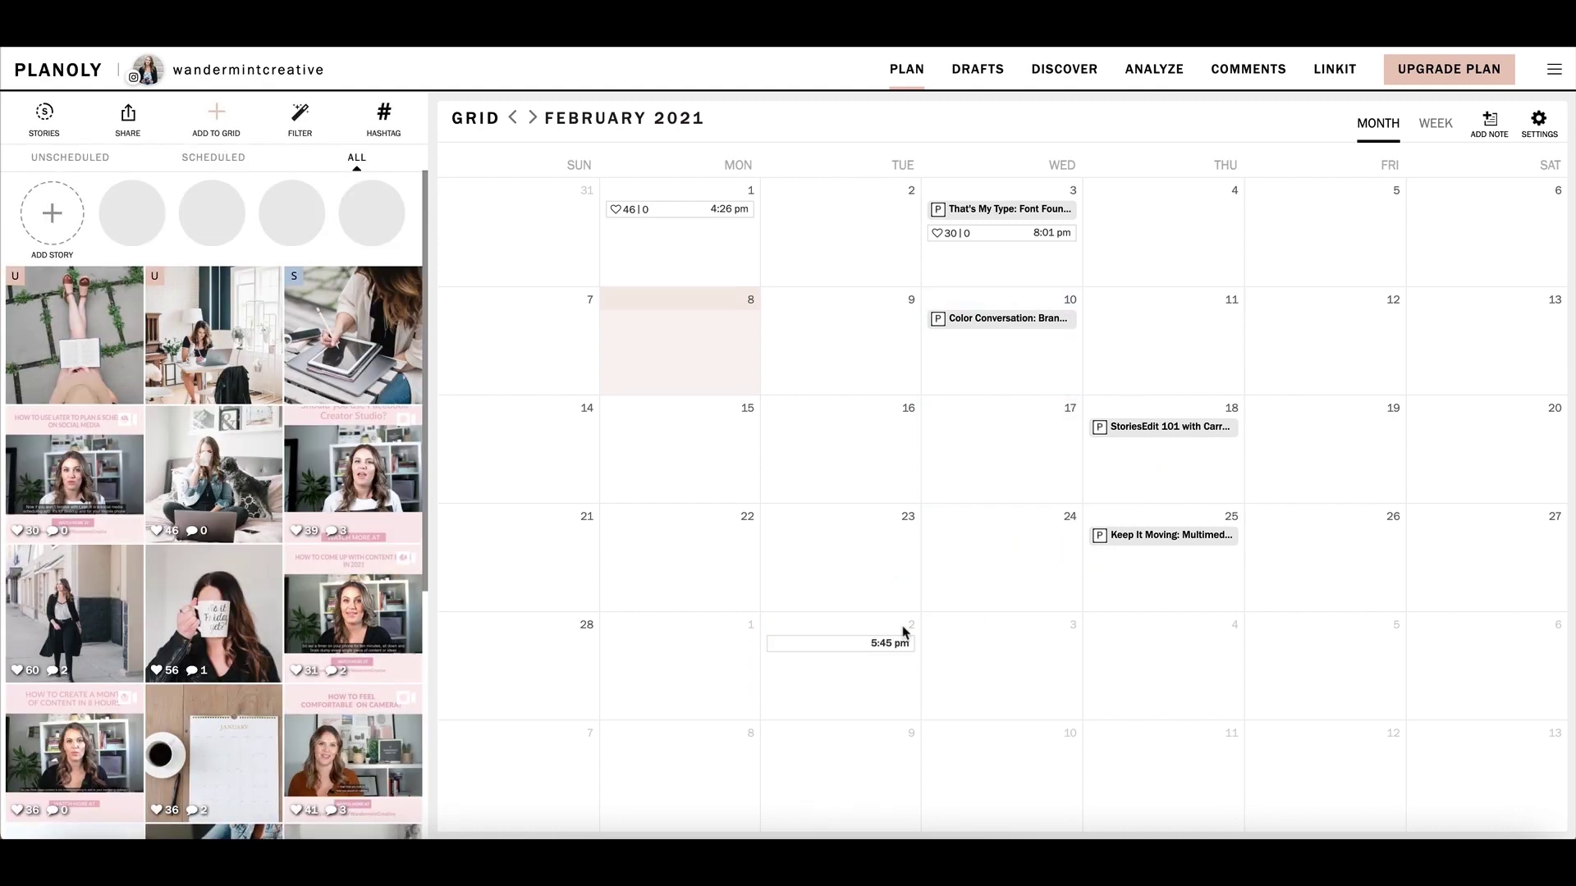
mouse_move(895, 645)
mouse_move(774, 669)
Upload image-3.jpg from the computer as a single story
click(51, 225)
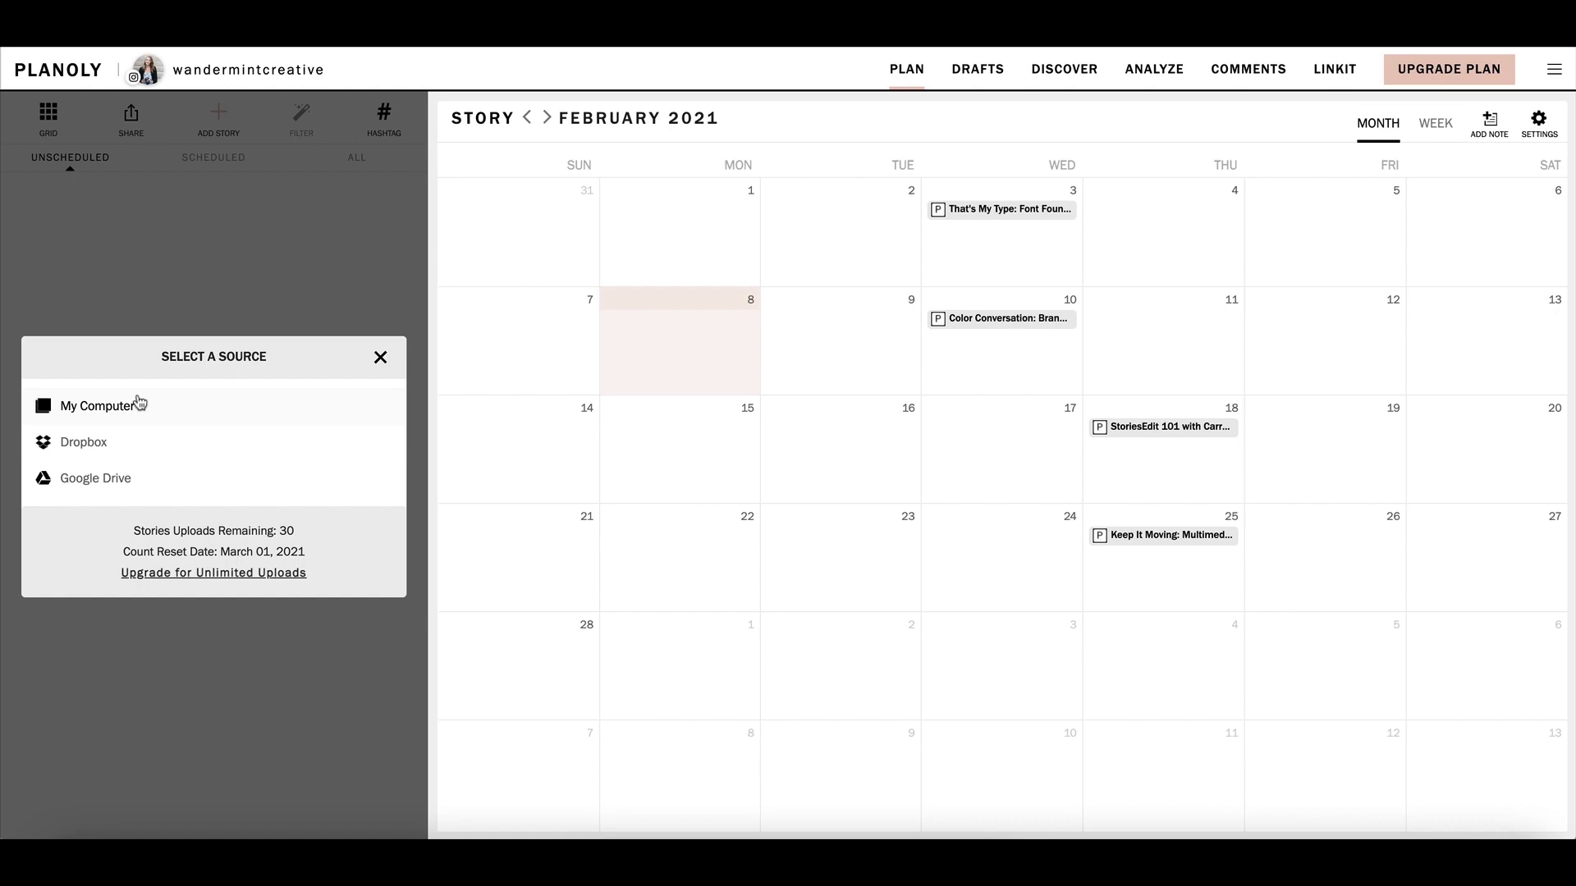
click(140, 402)
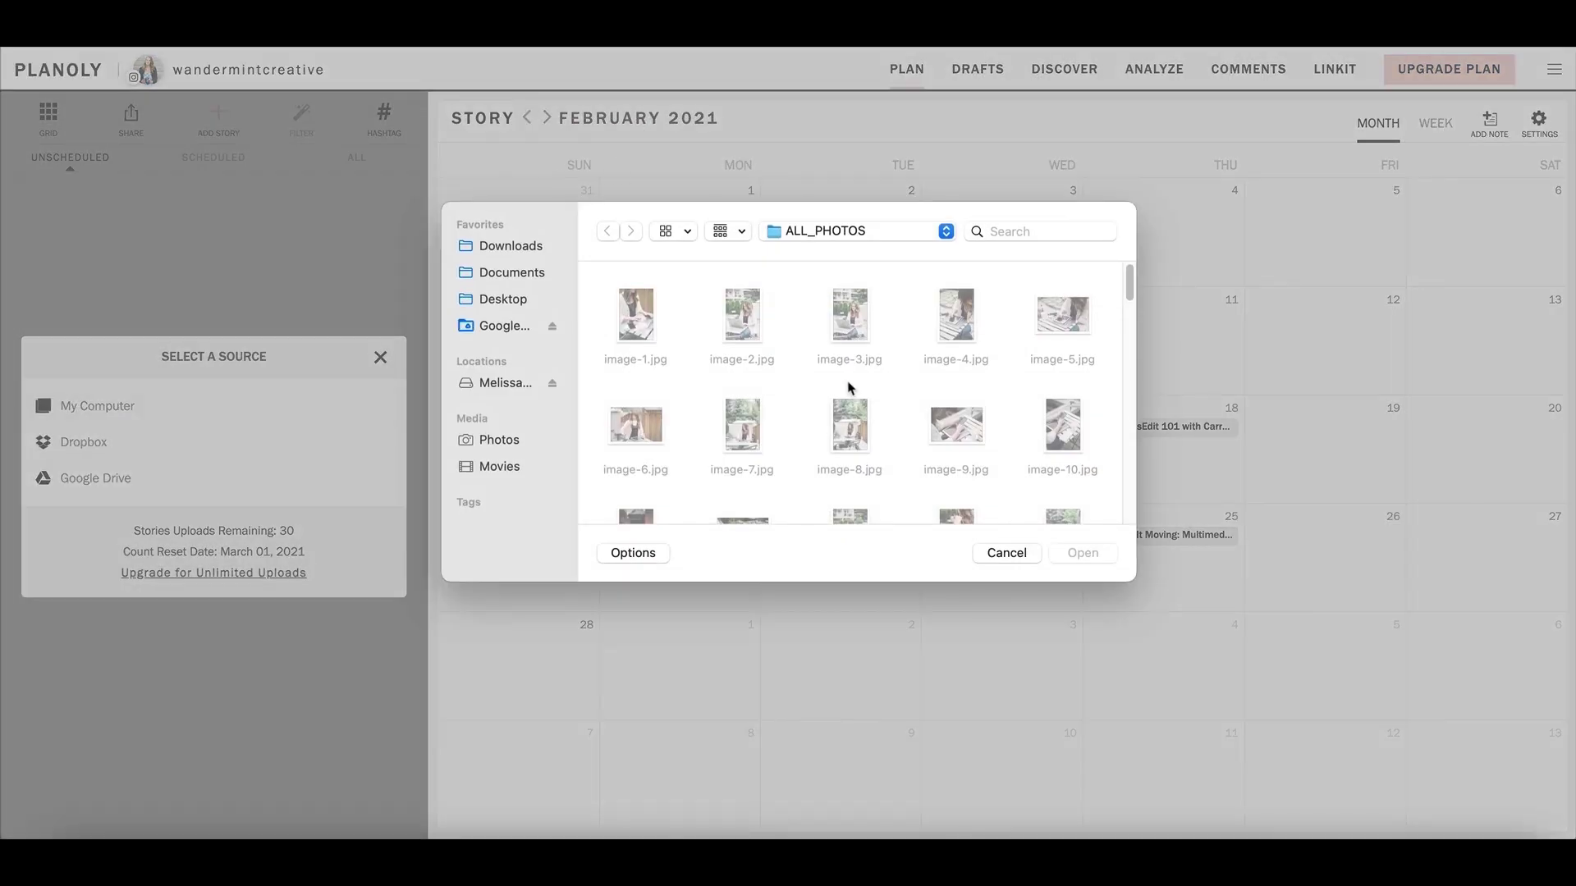
click(869, 327)
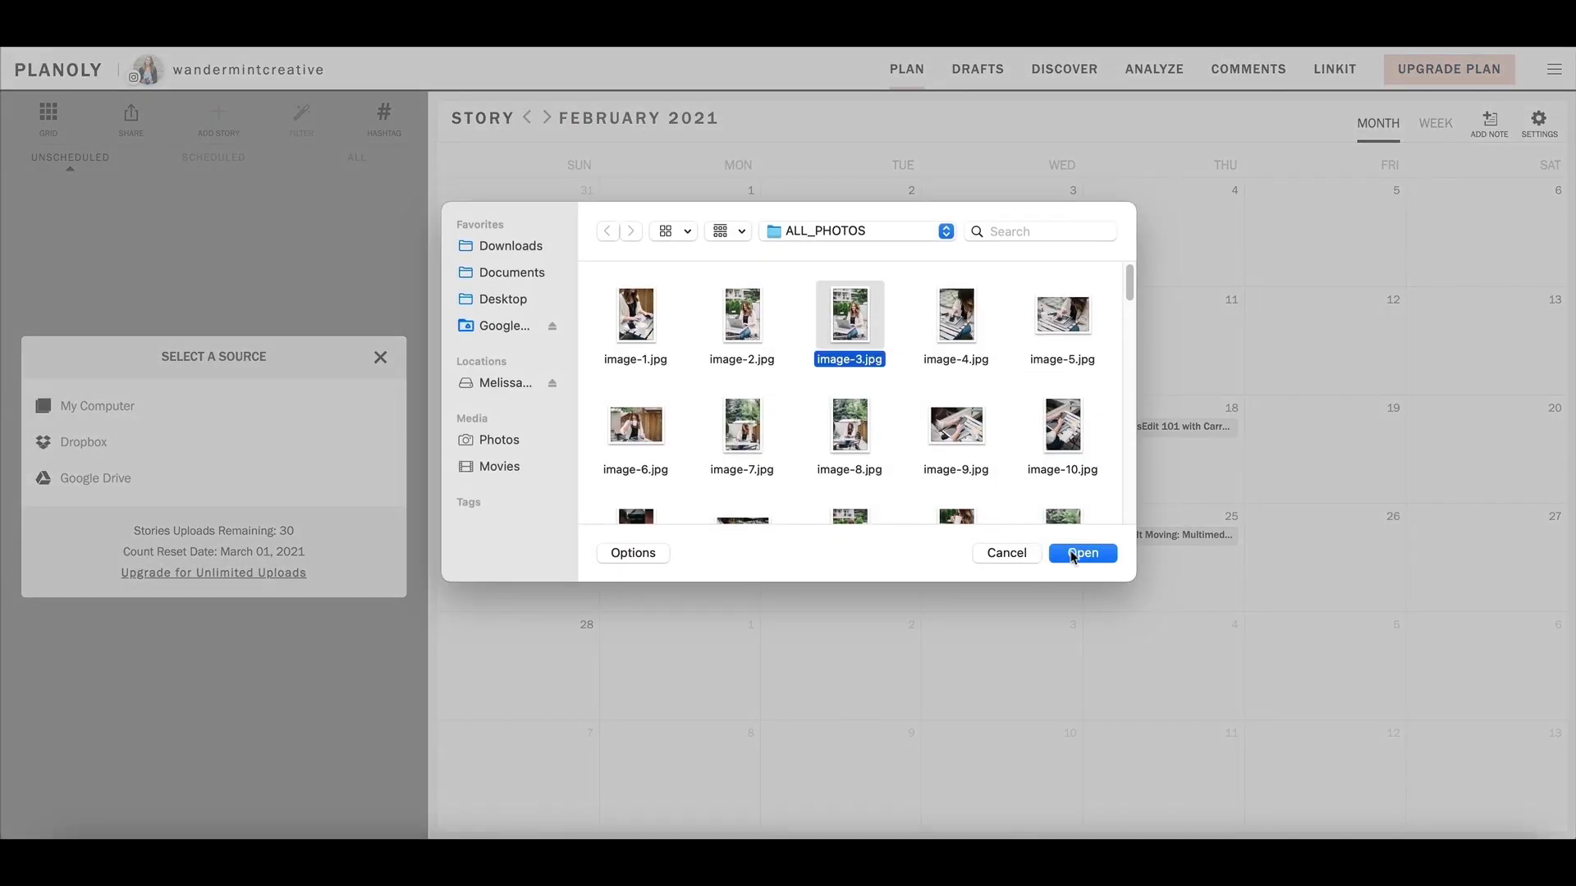
click(1083, 552)
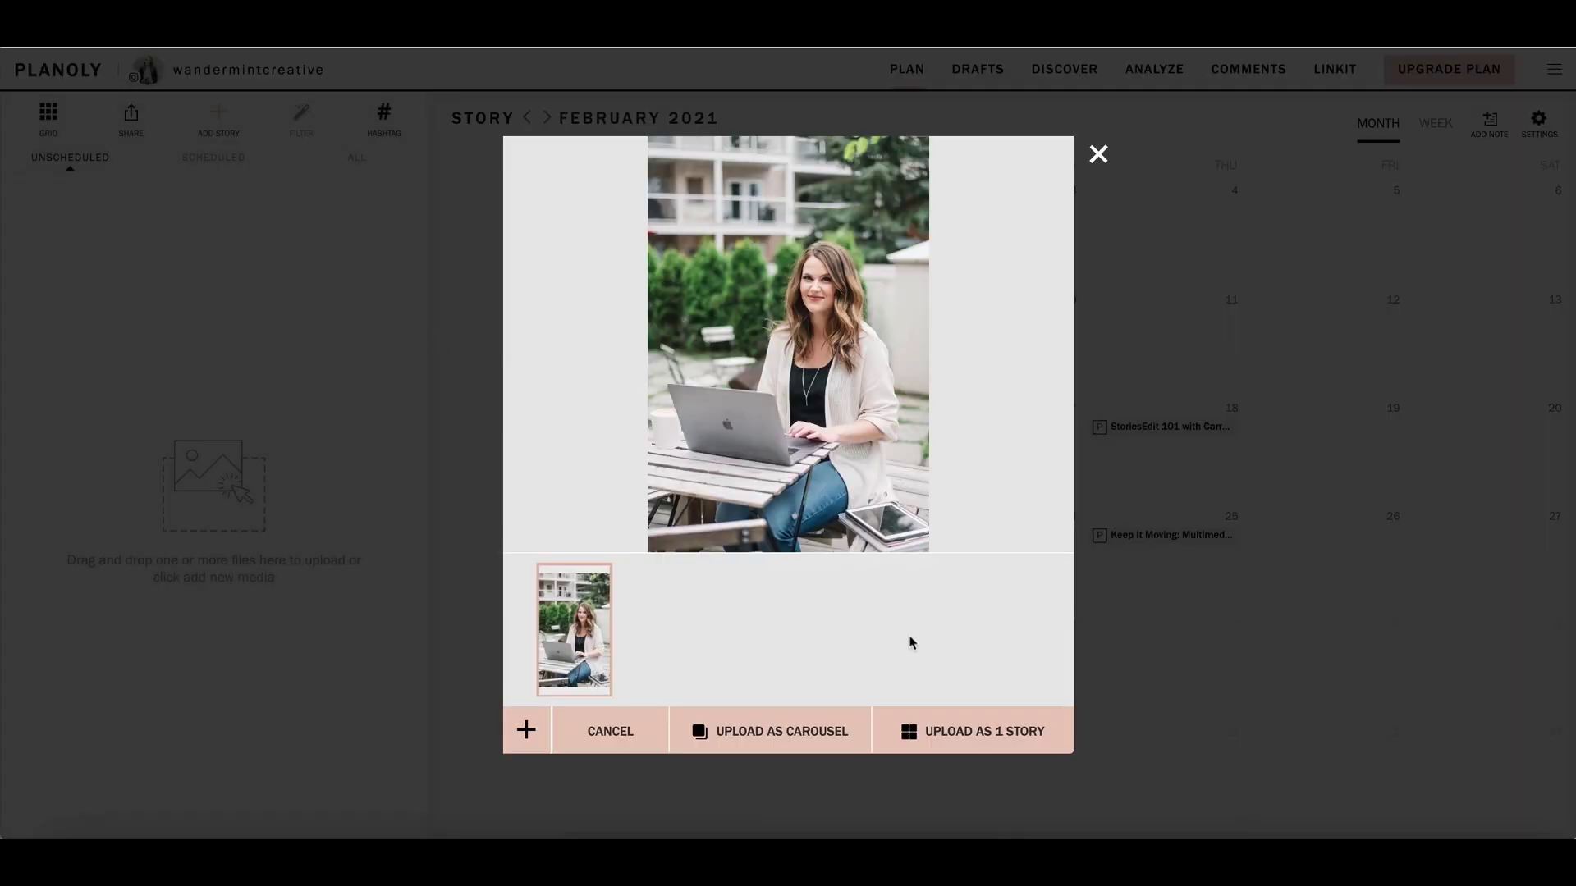
click(957, 741)
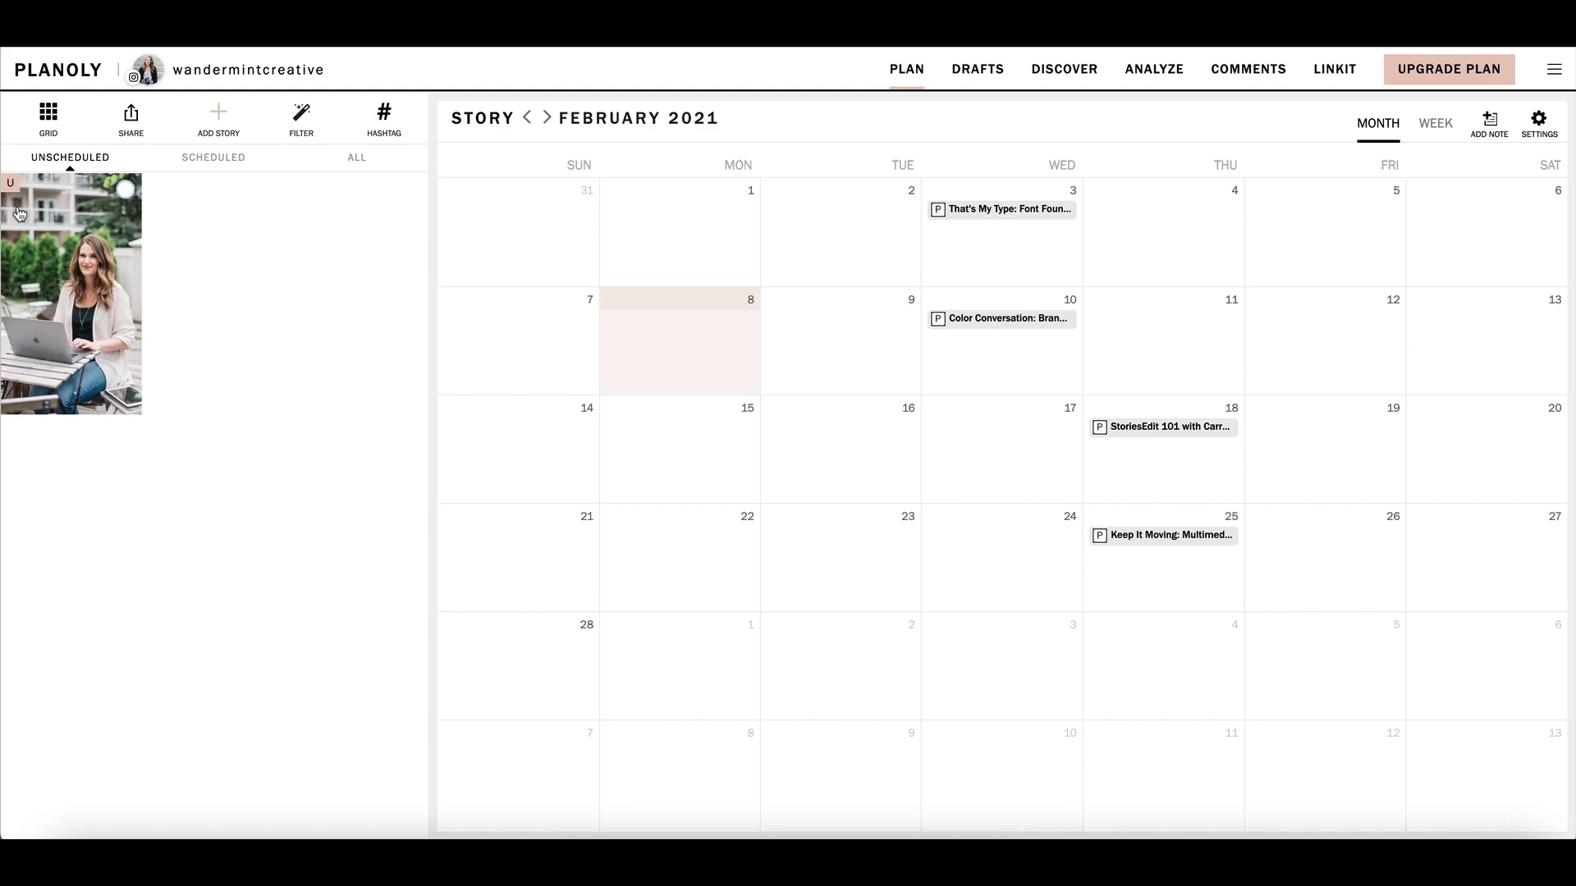
Schedule the story for February 25 at 4:34 pm and view the scheduled stories
click(99, 228)
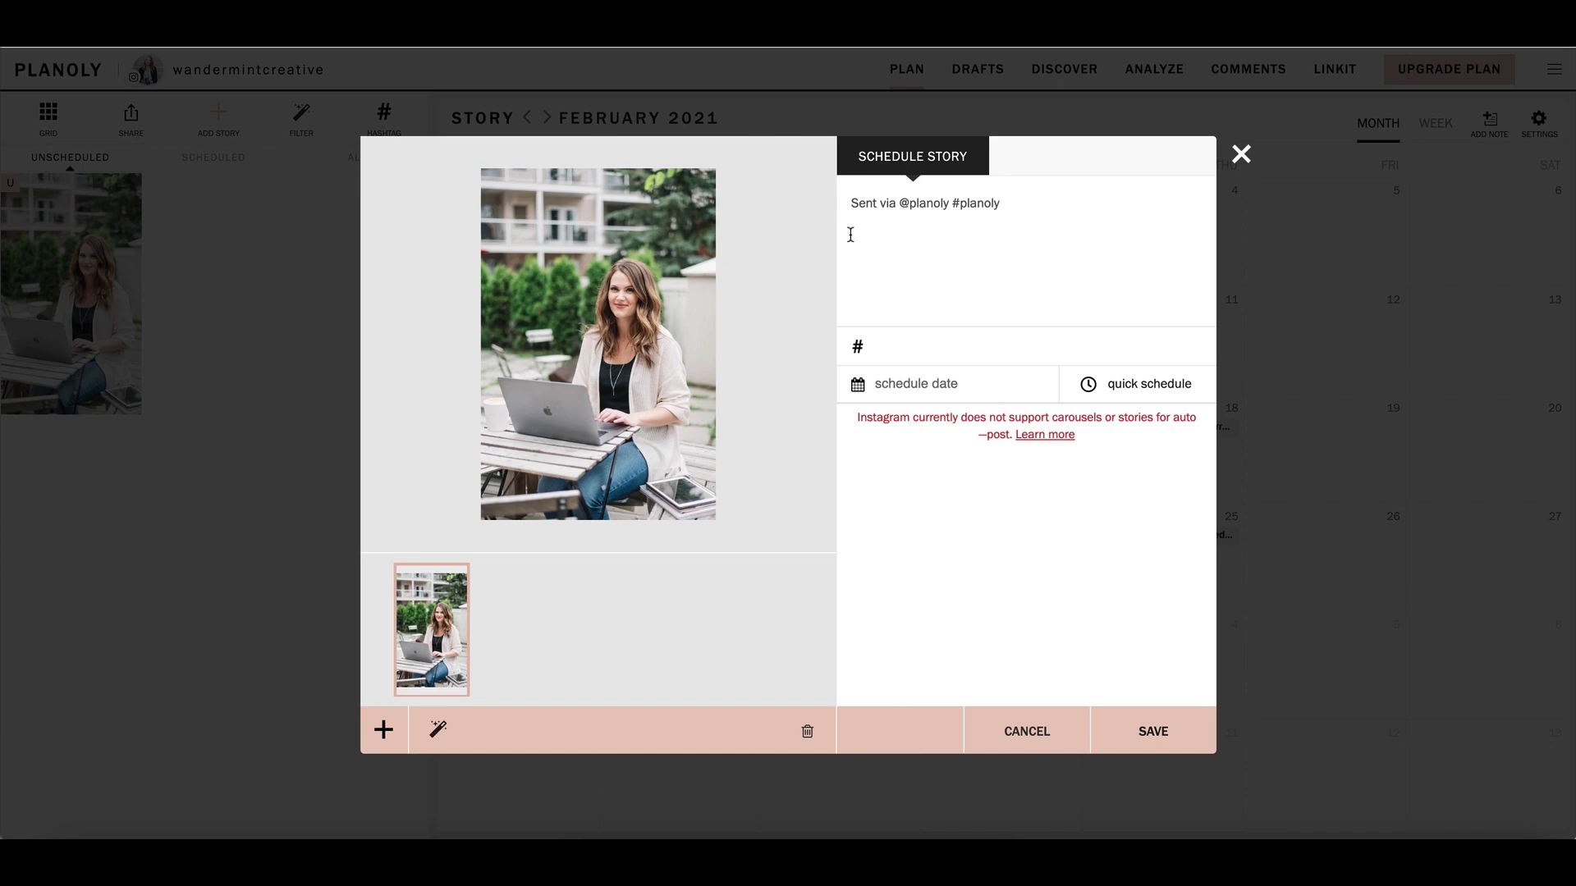
click(915, 394)
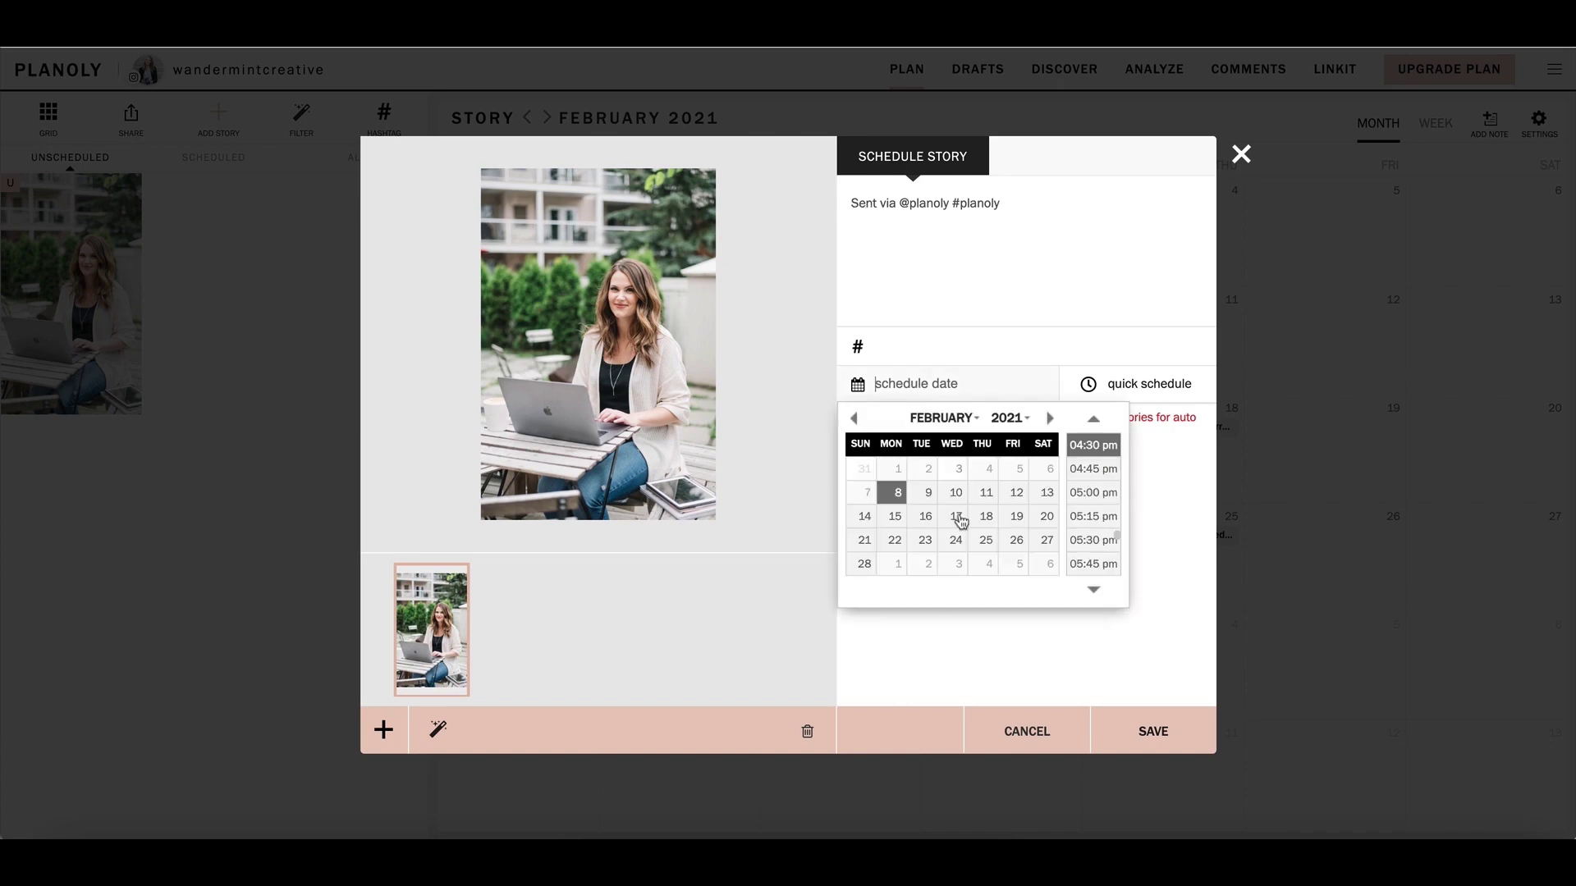
click(985, 540)
click(1185, 496)
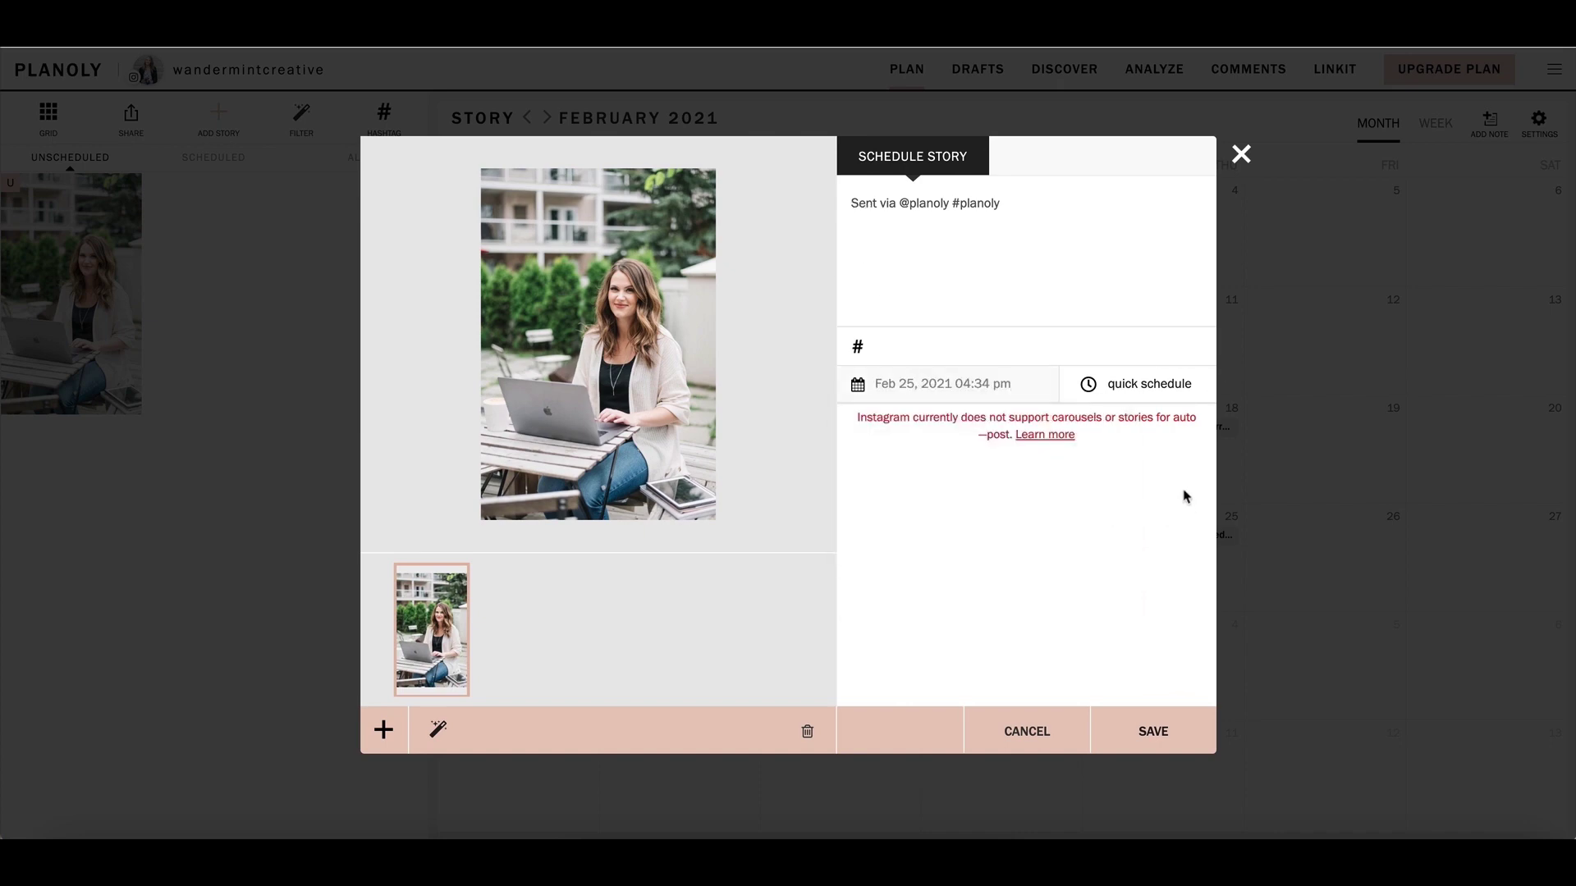
click(1153, 731)
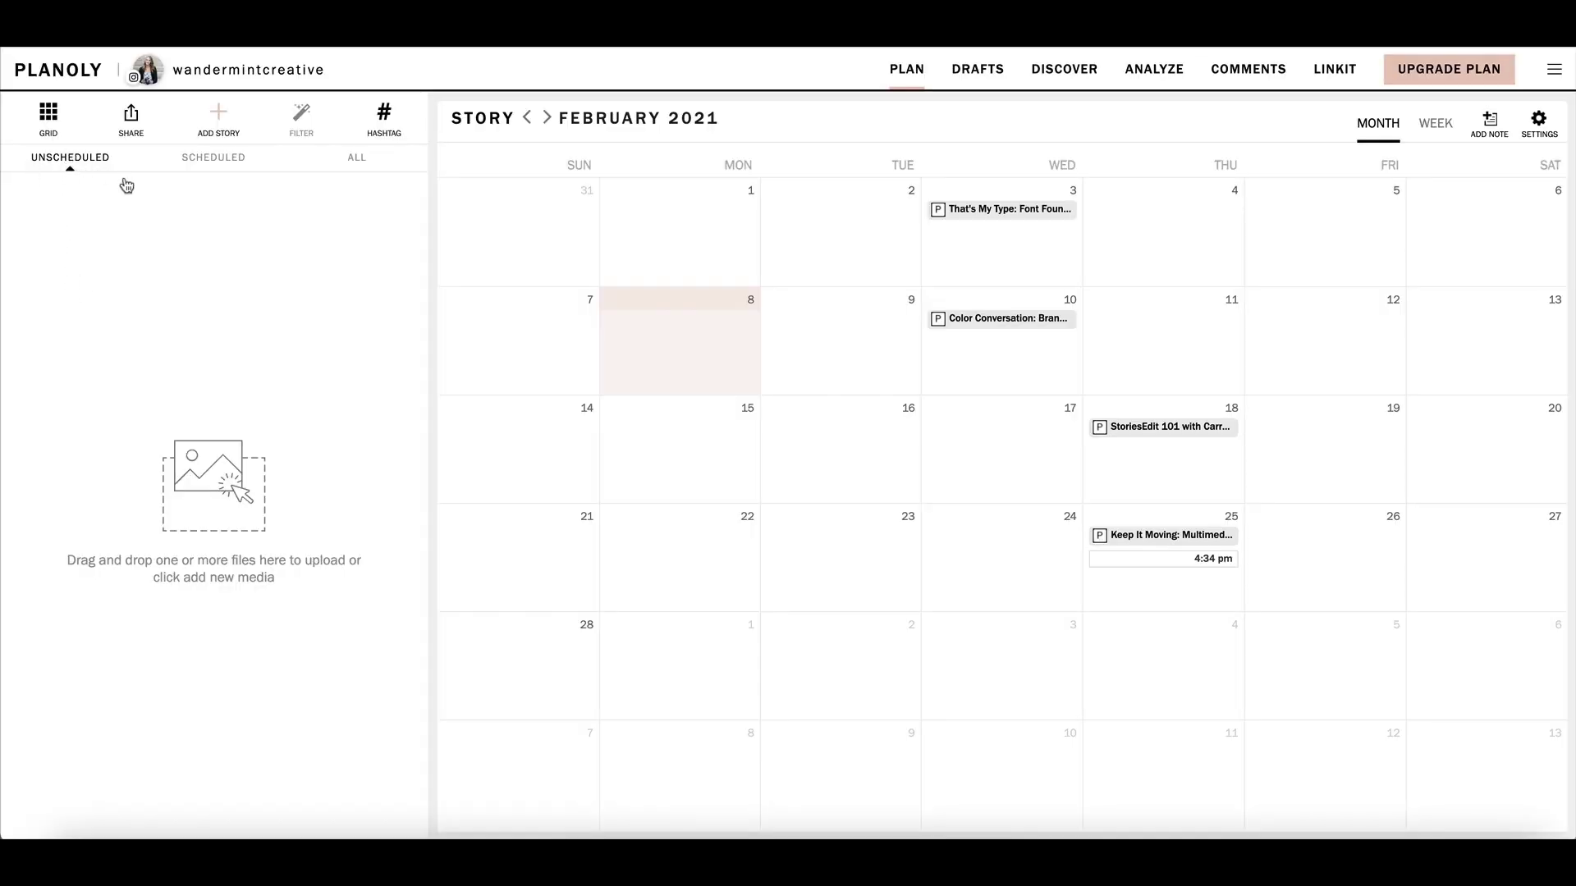
click(217, 162)
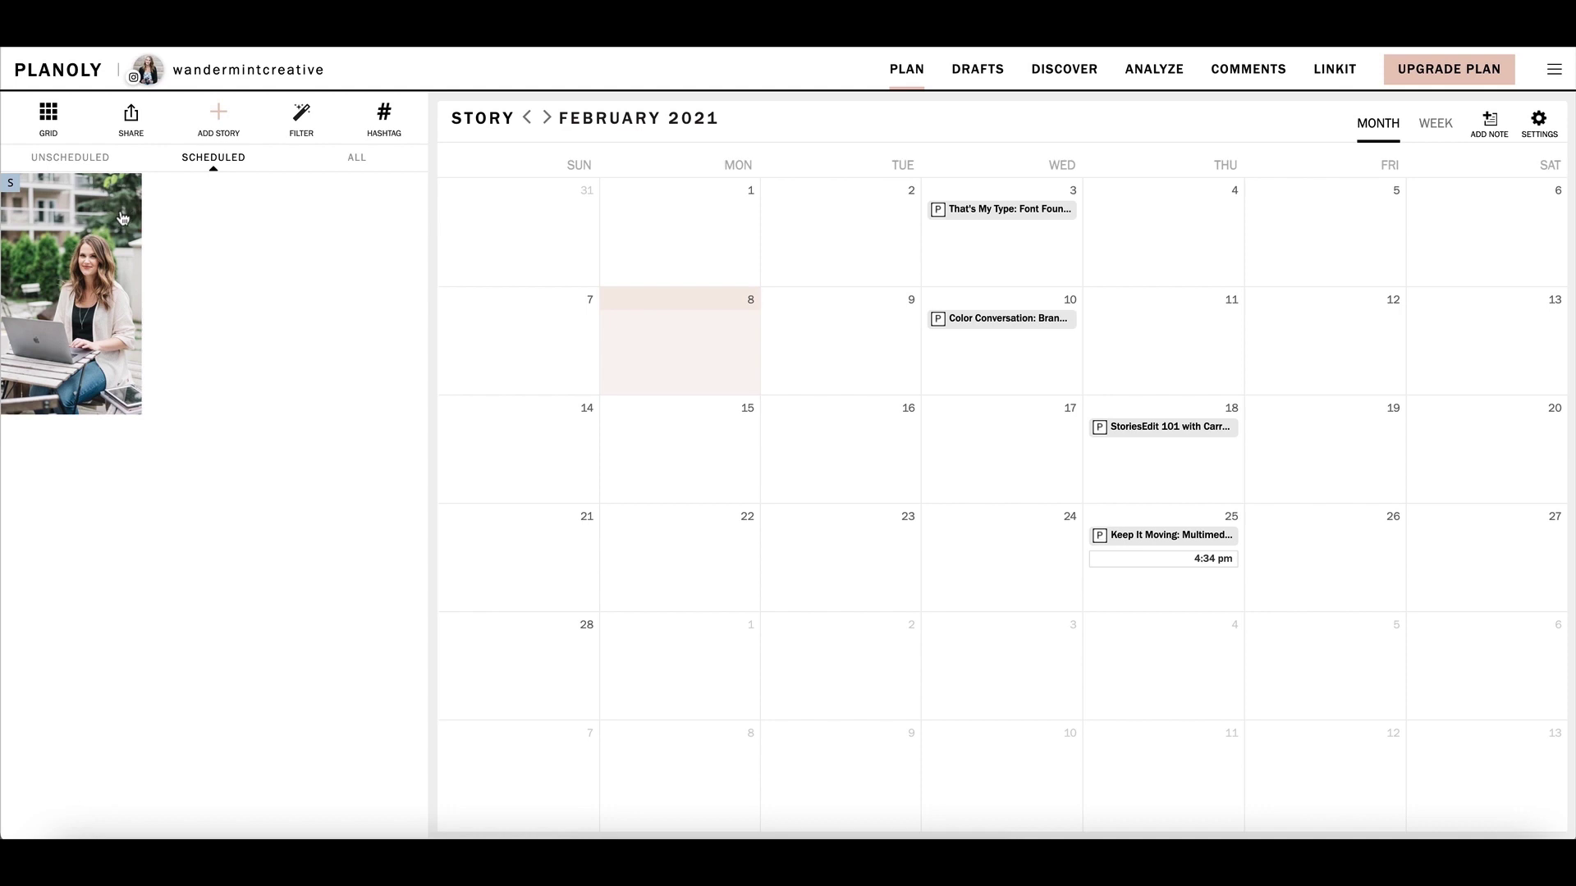
Switch the planner from the Story calendar to the Grid view
click(47, 119)
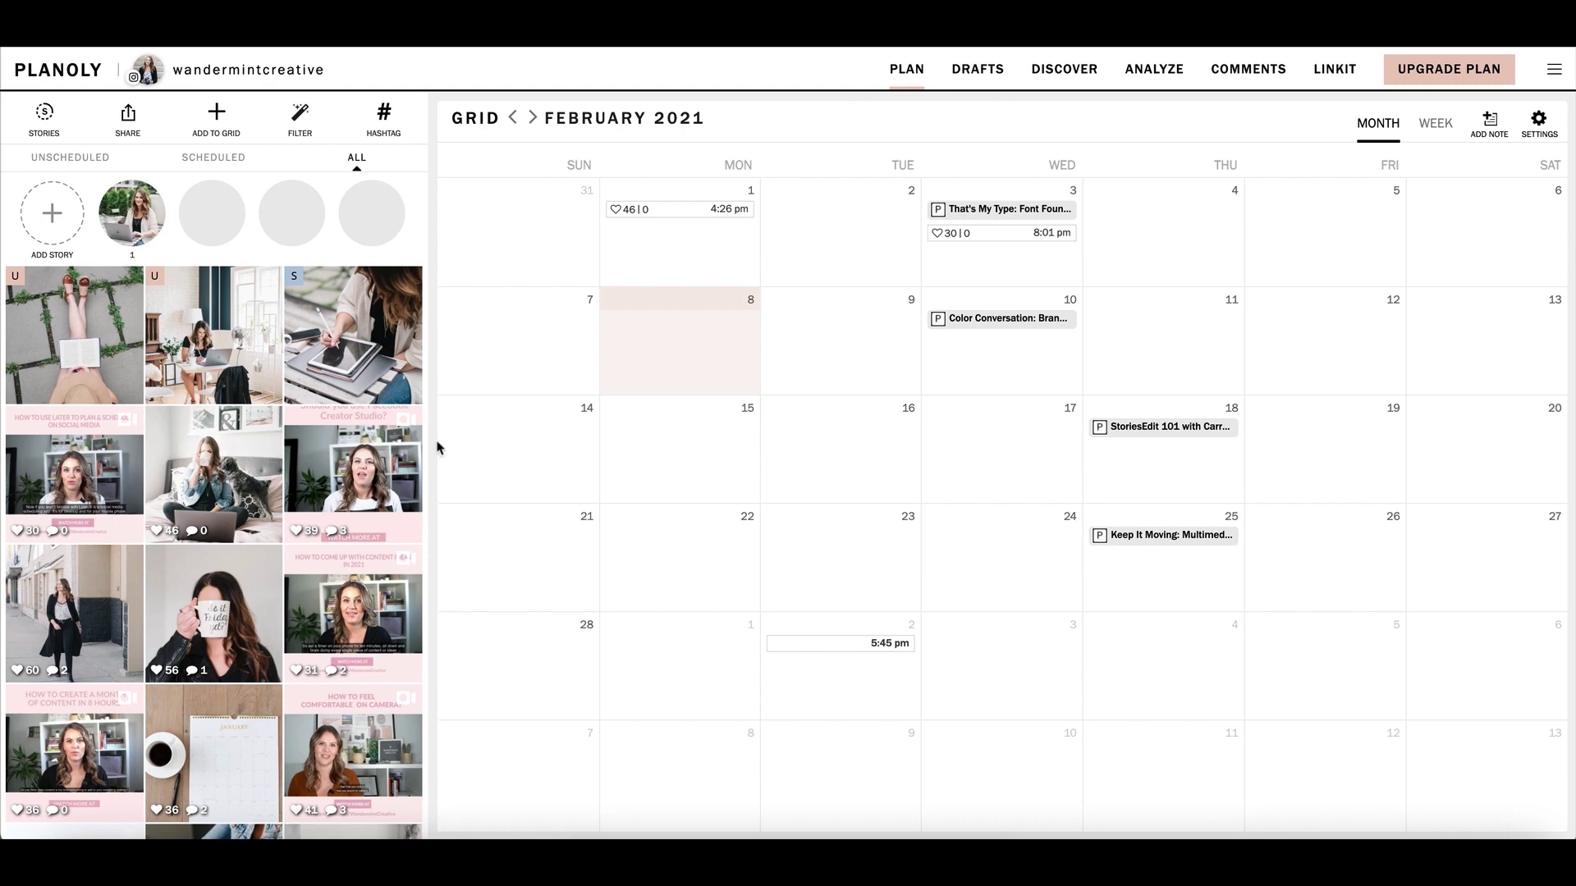
In the TEST draft, move the coffee-and-tablet photo to the eighth spot
click(979, 70)
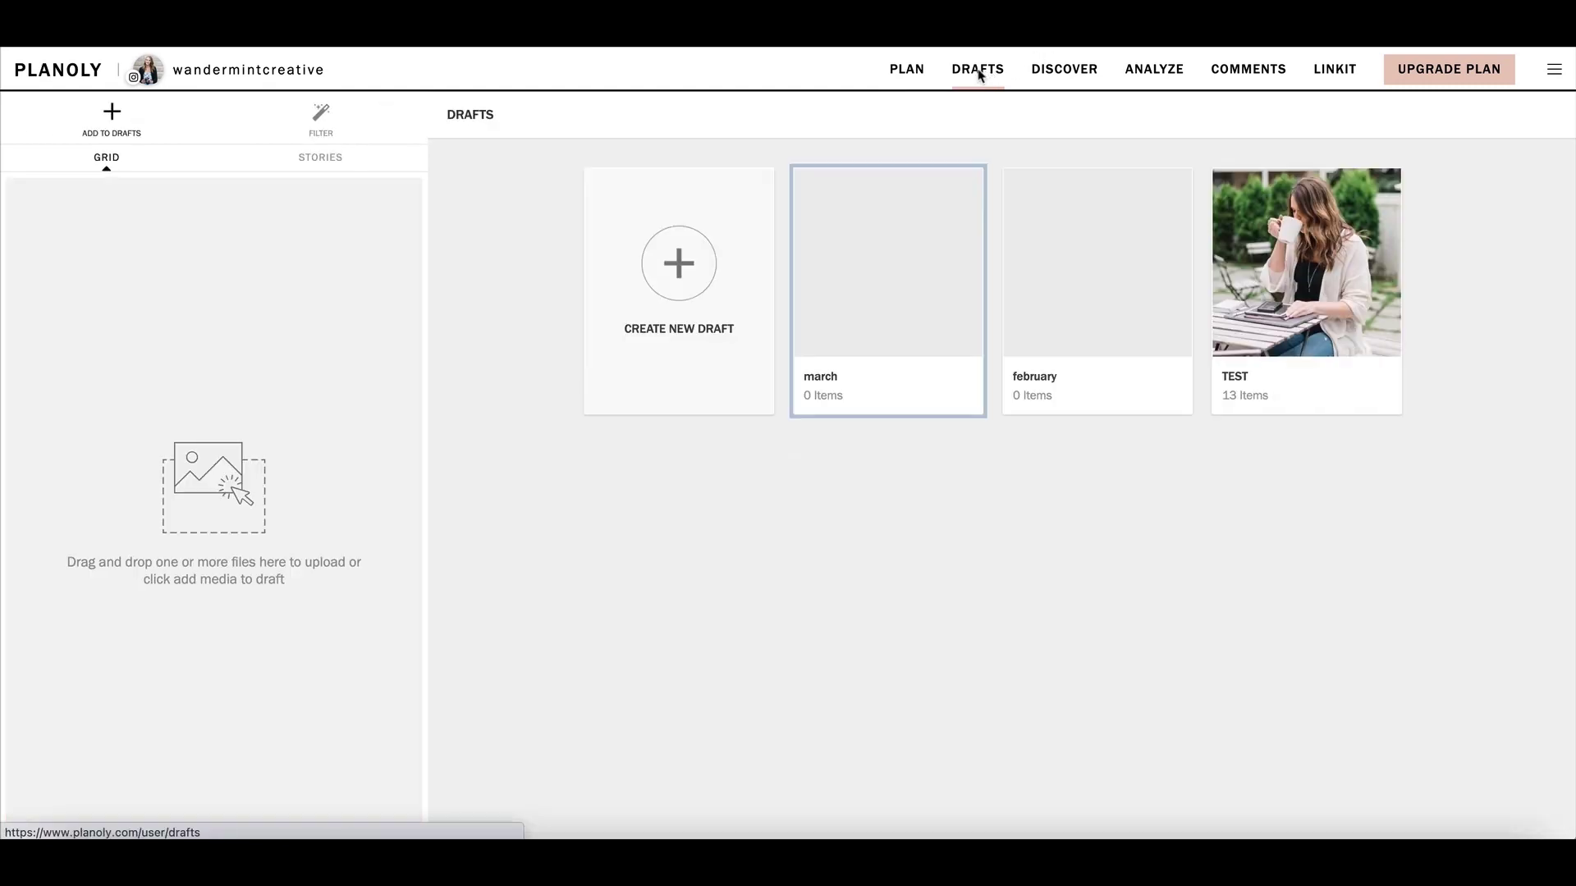
click(1305, 271)
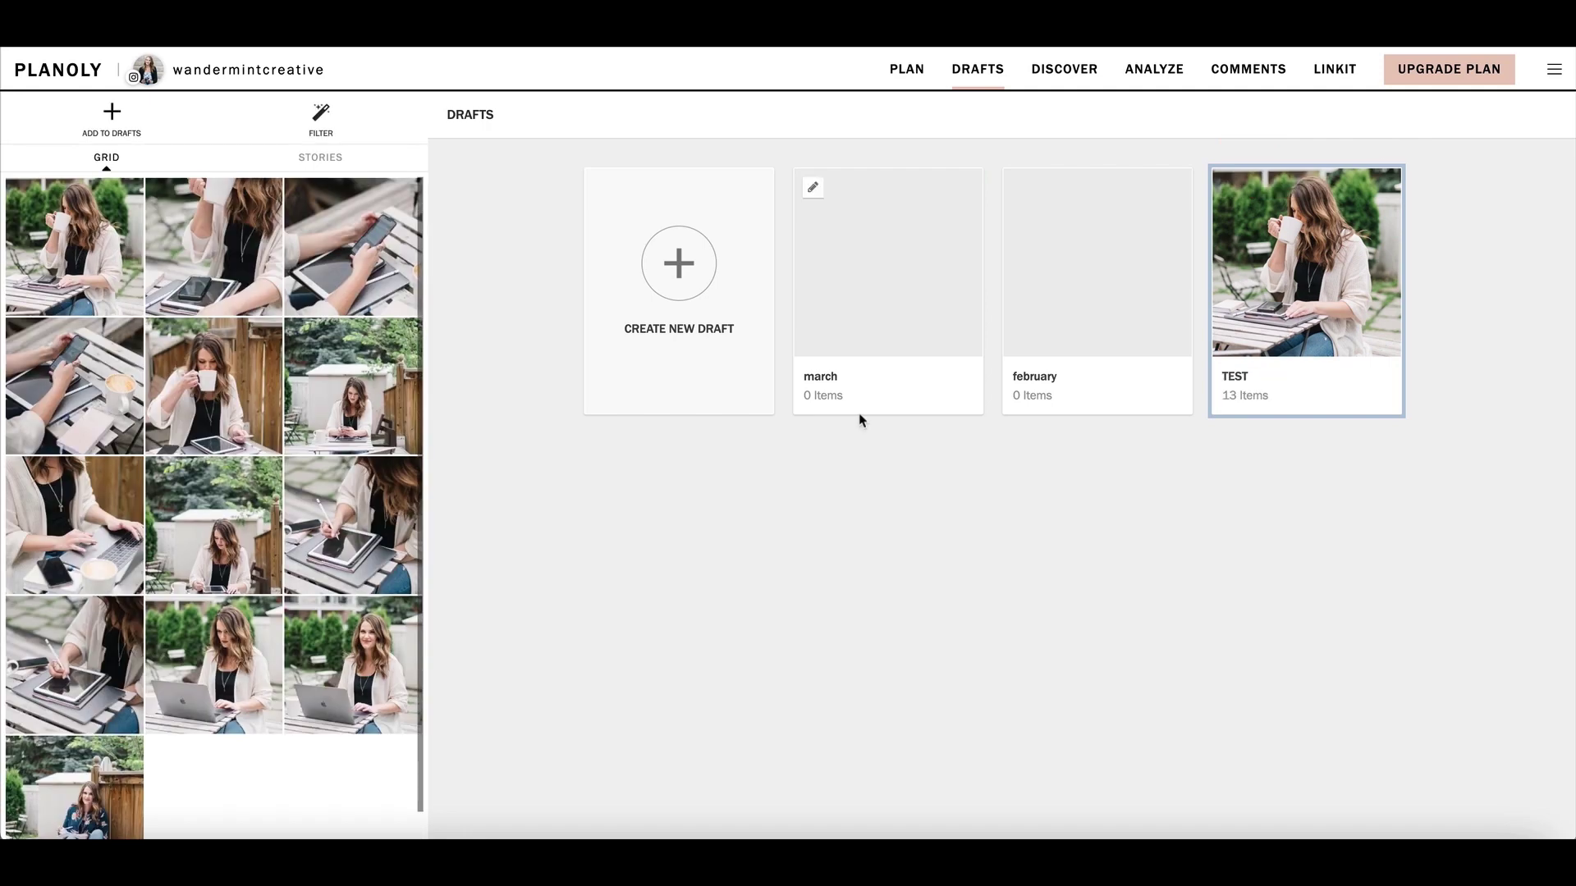
drag(213, 246, 214, 525)
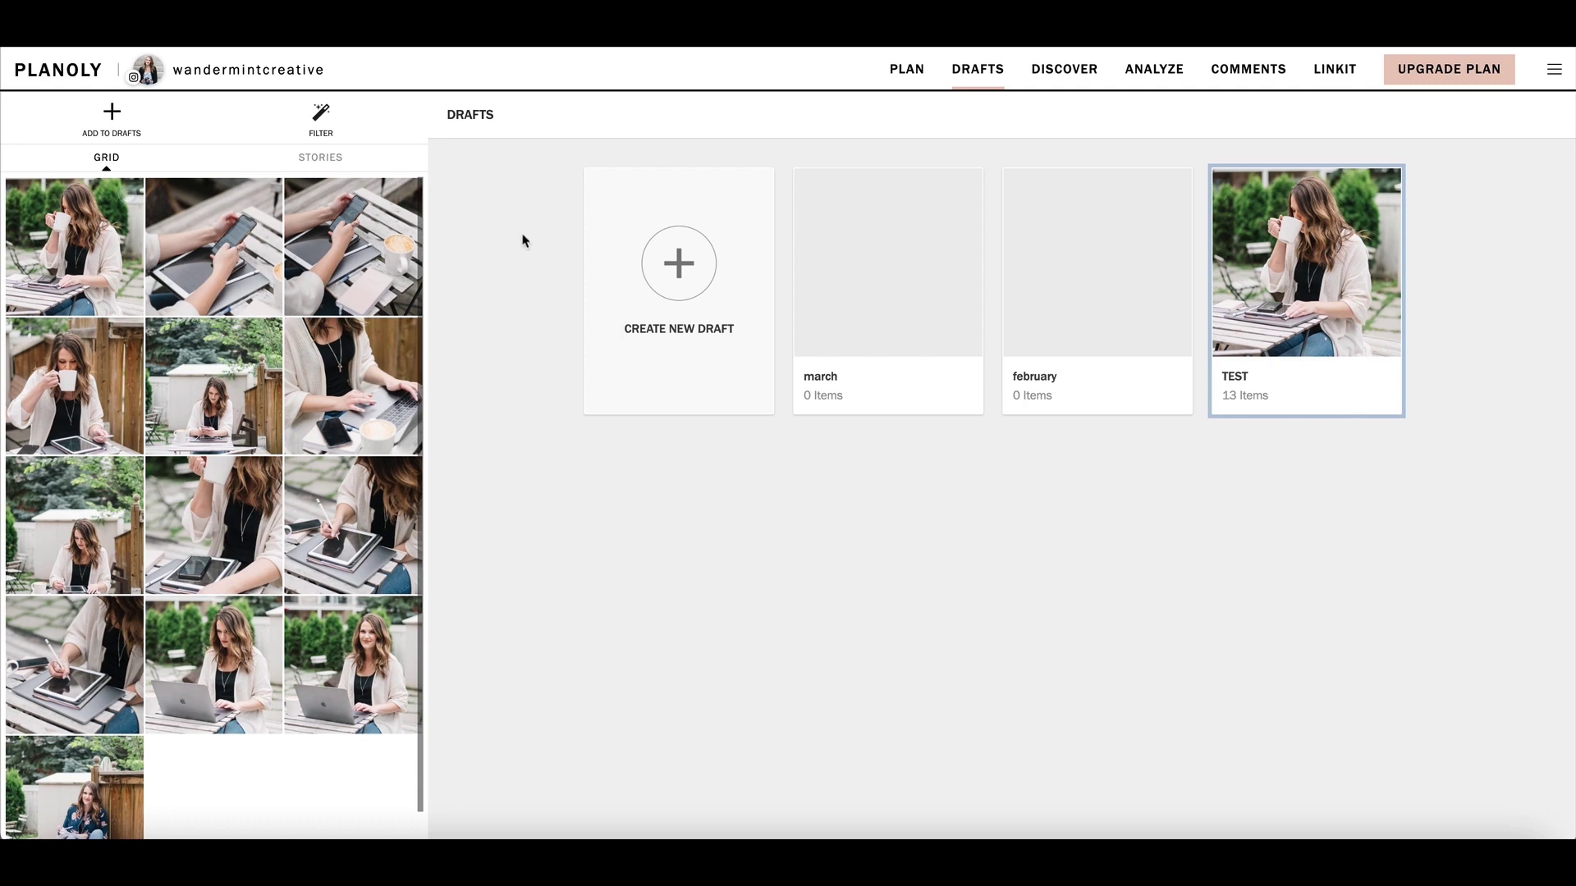
Move the draft's third photo to the main grid, then return to the Plan calendar
click(395, 195)
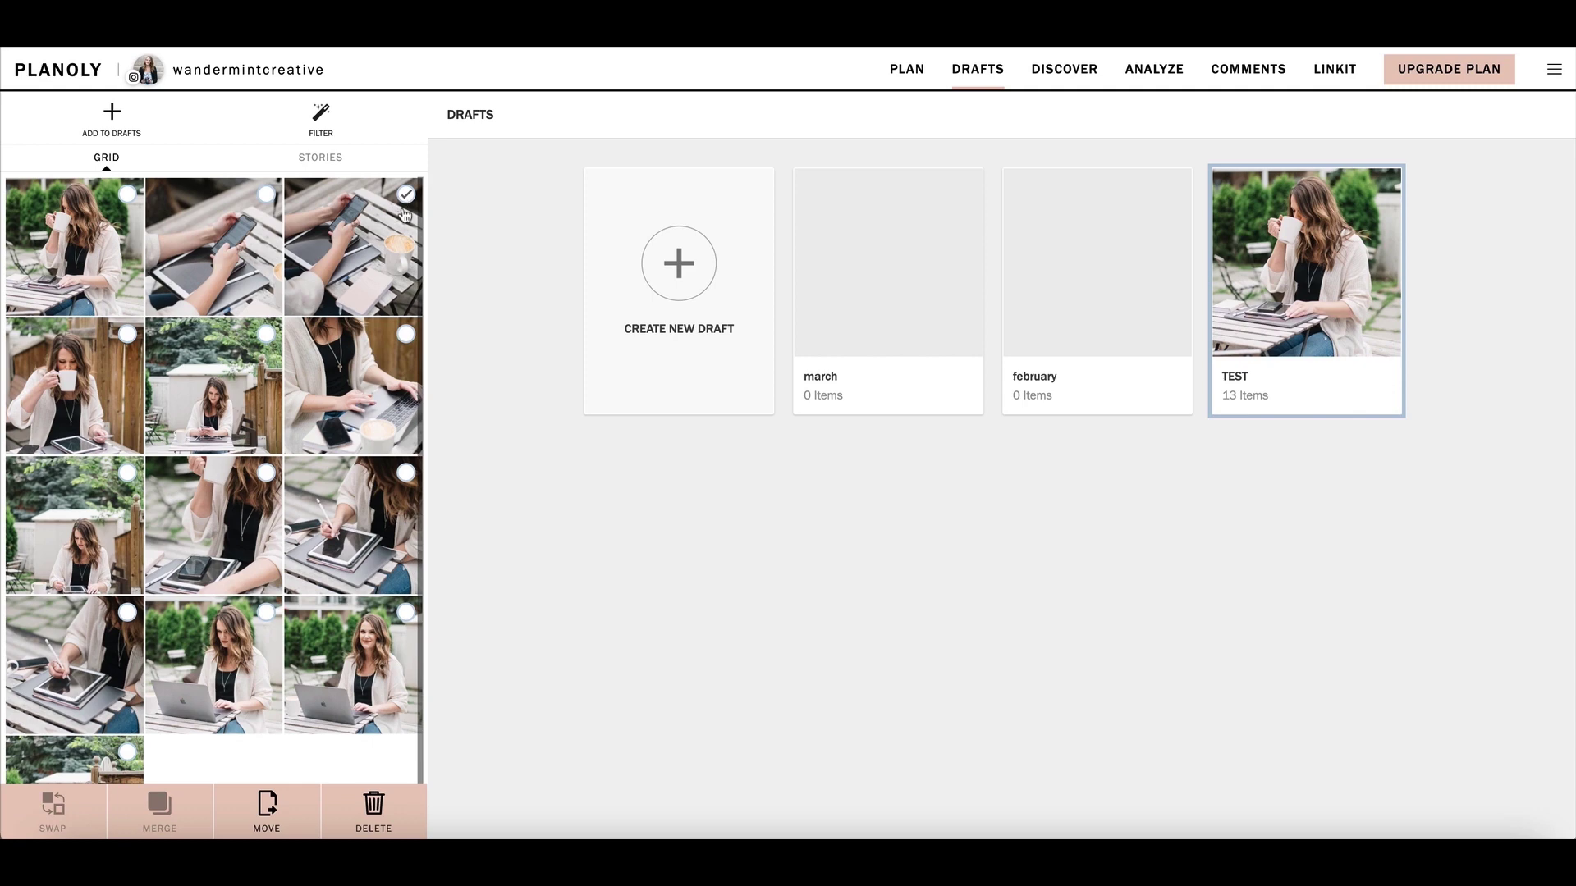
click(269, 827)
click(225, 461)
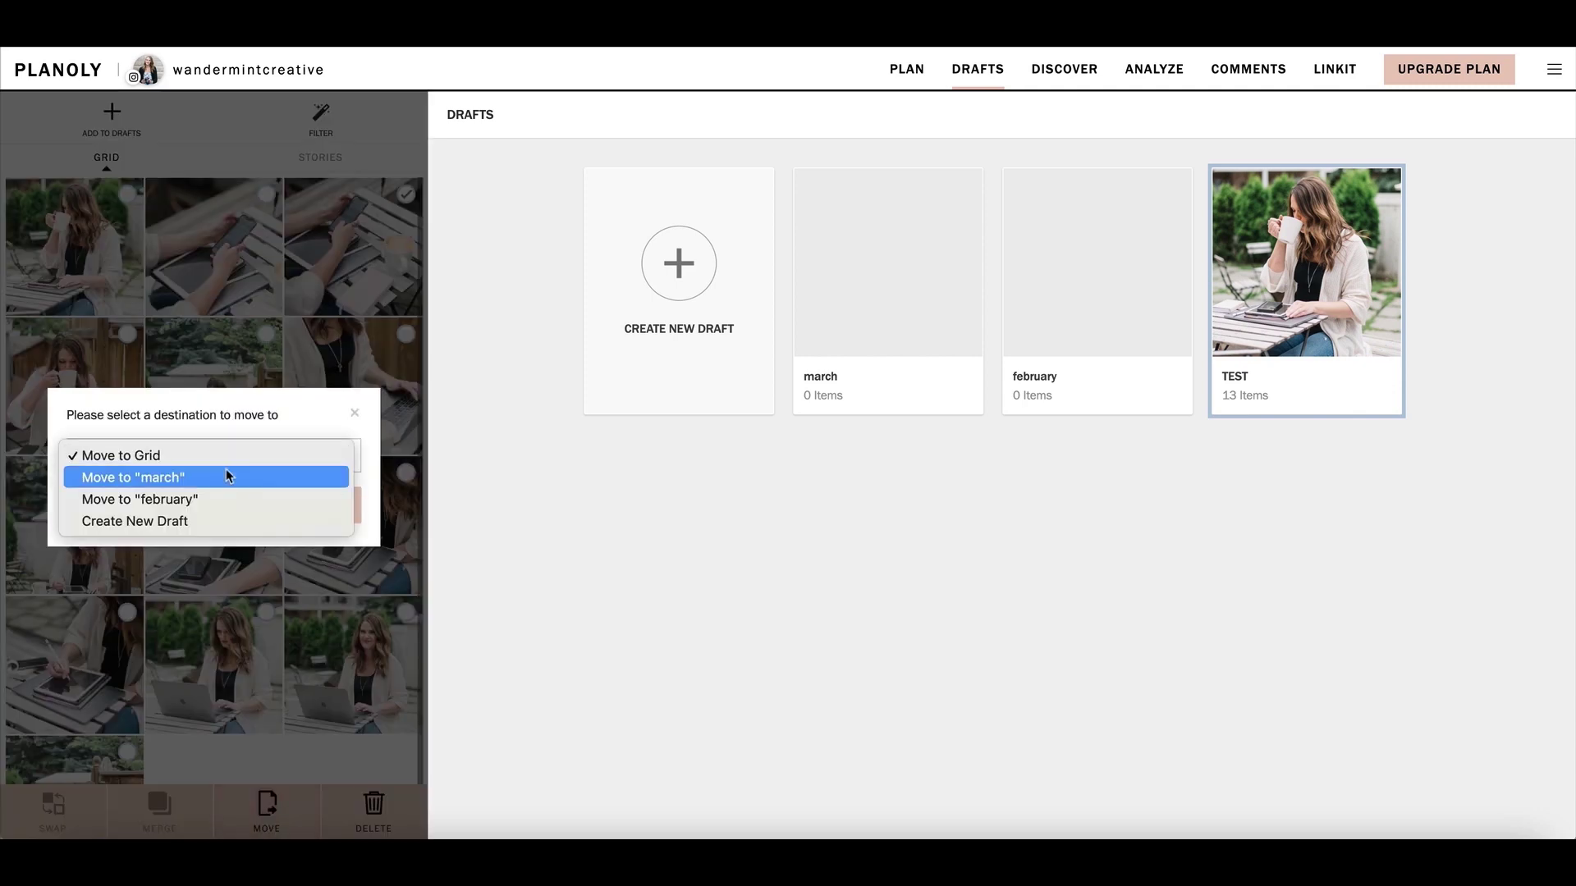
click(228, 457)
click(228, 458)
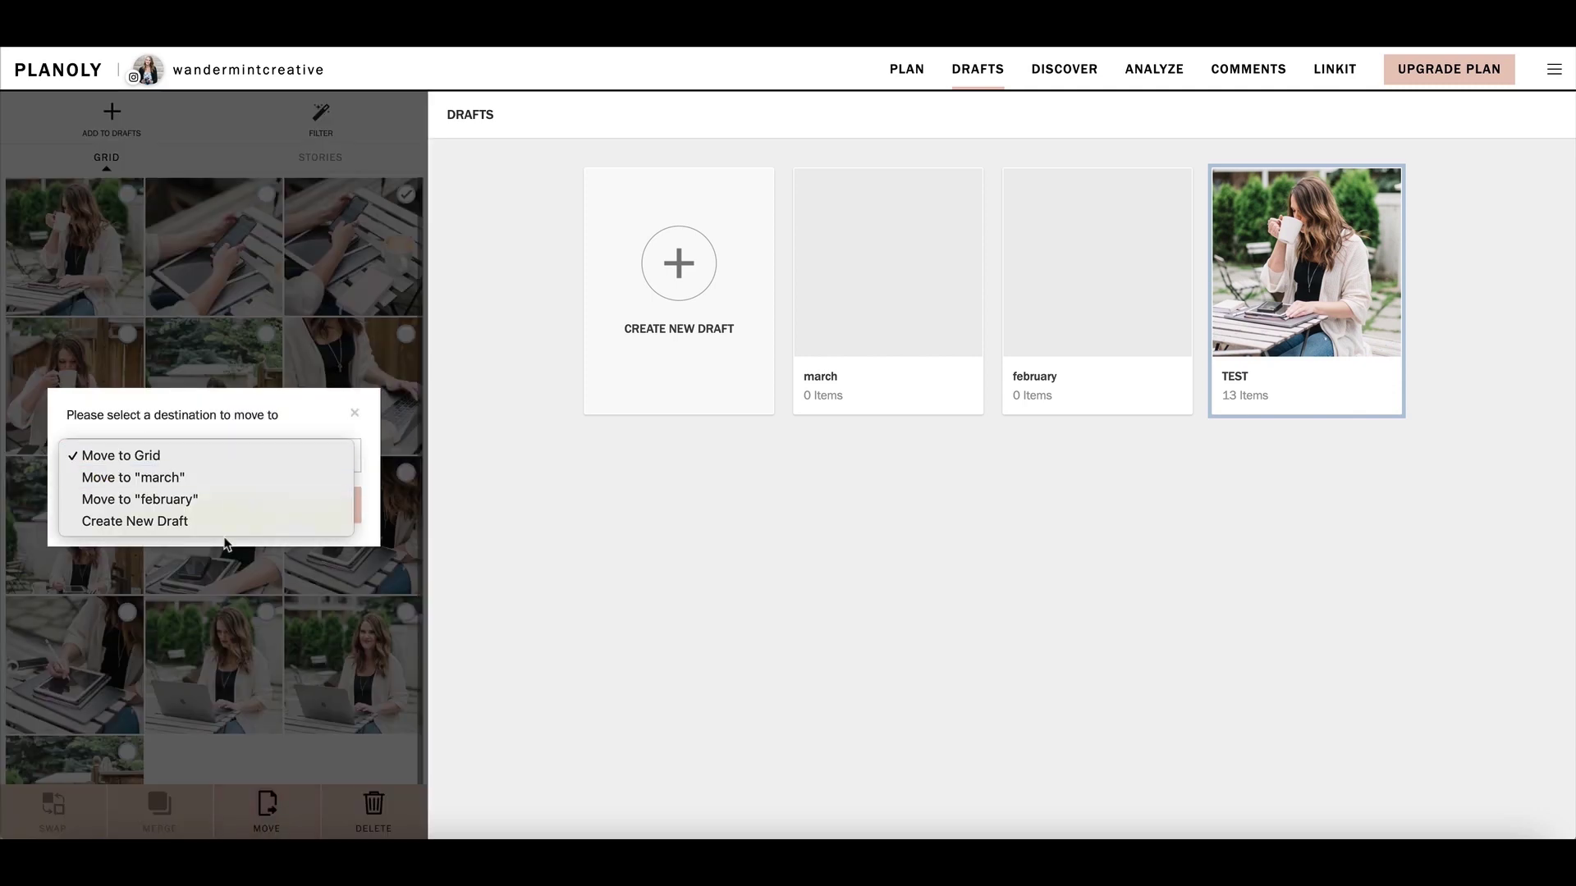
click(210, 453)
click(216, 456)
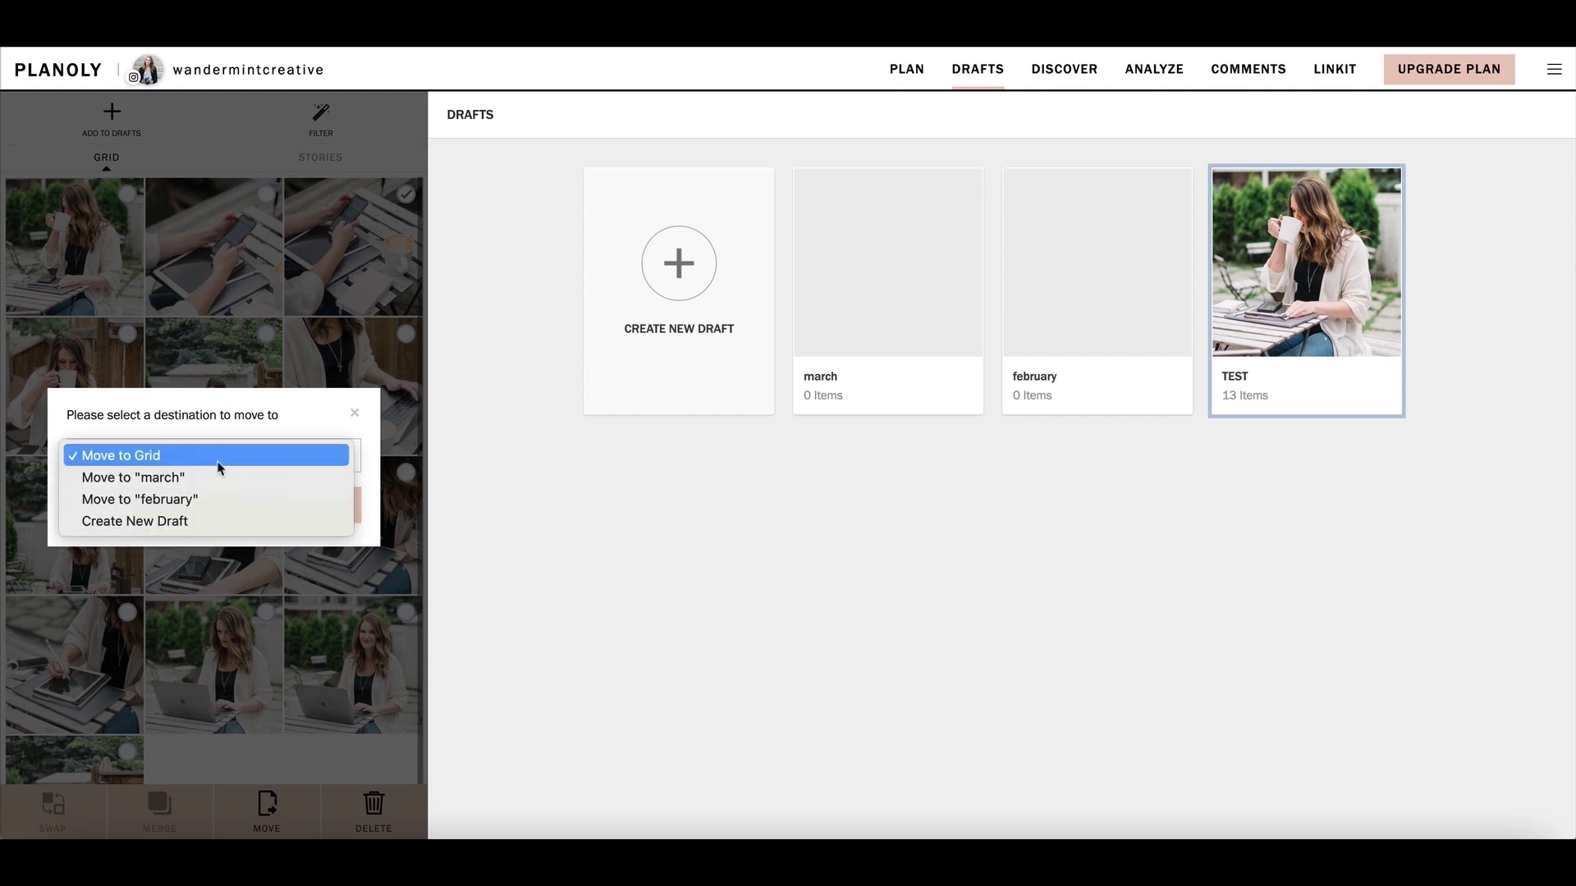
click(216, 474)
click(215, 509)
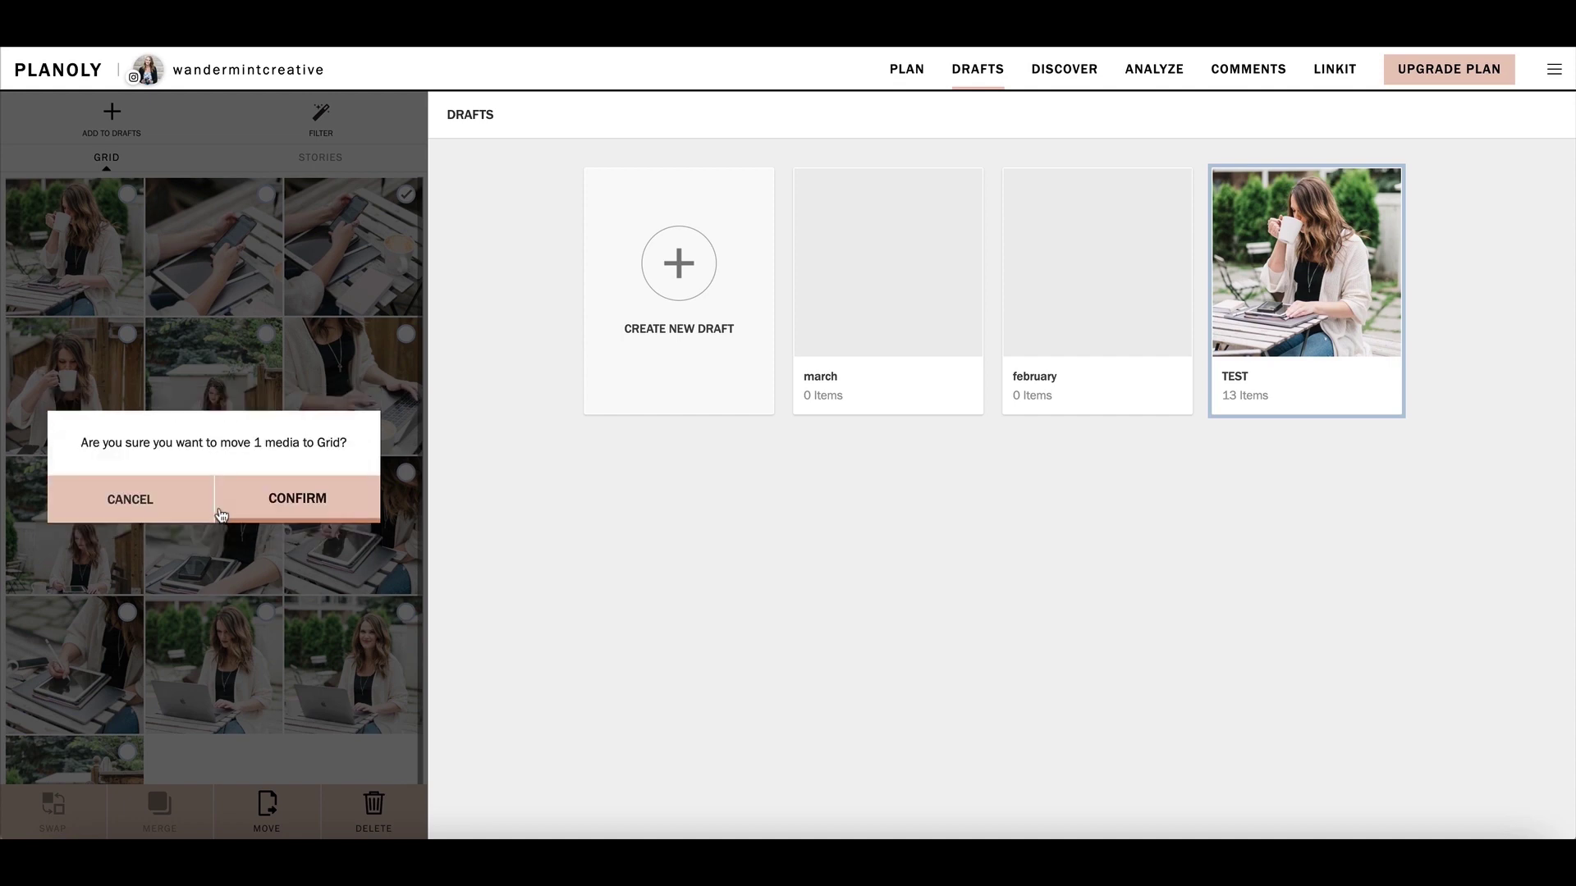
click(249, 506)
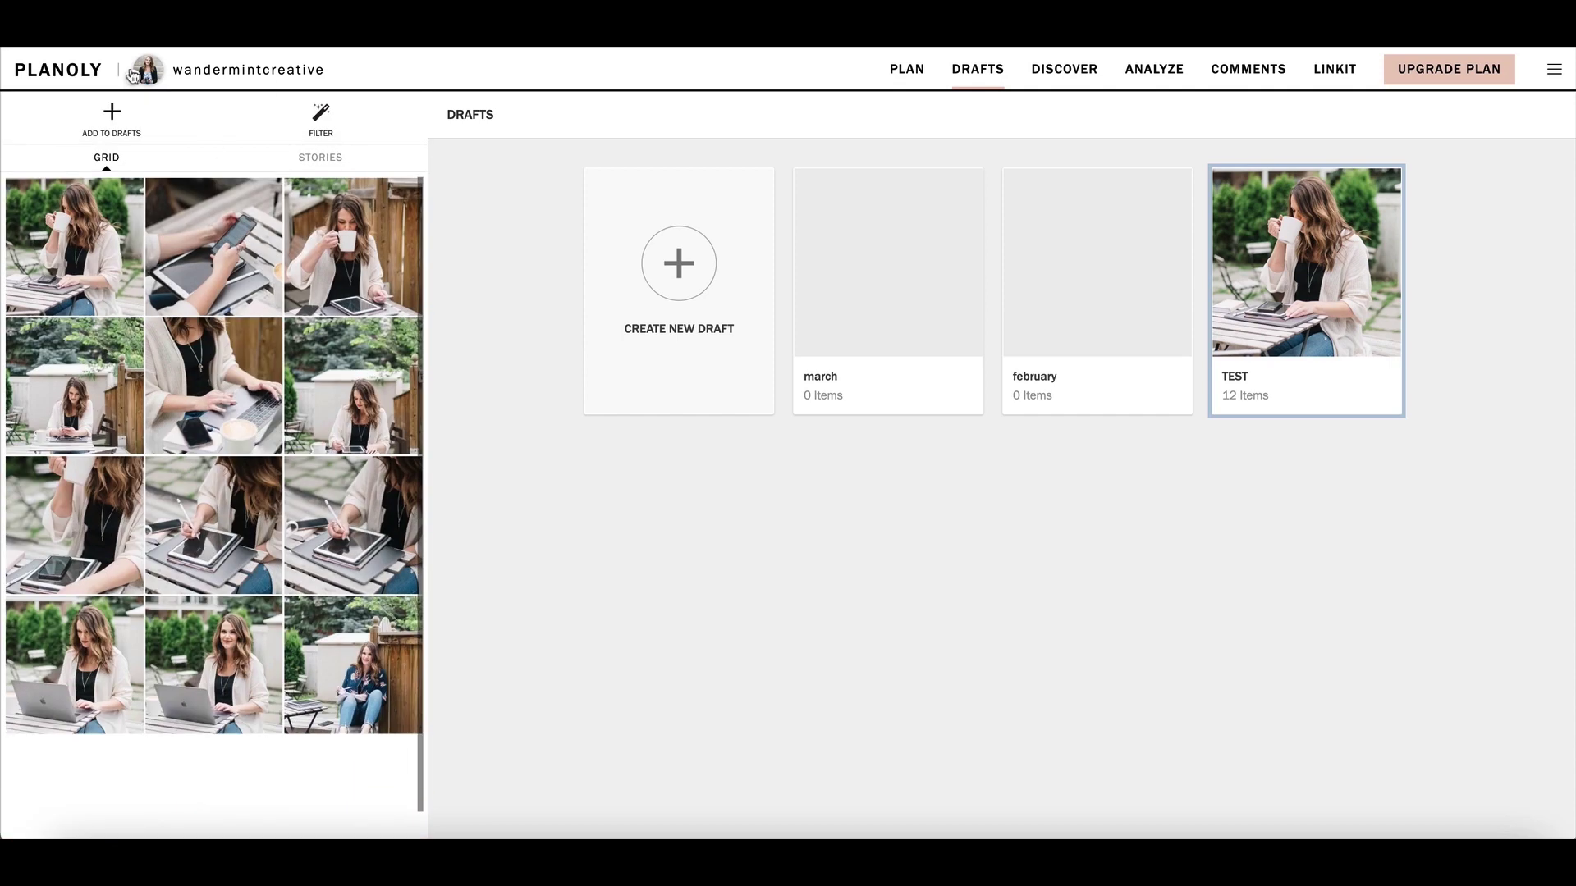
click(902, 72)
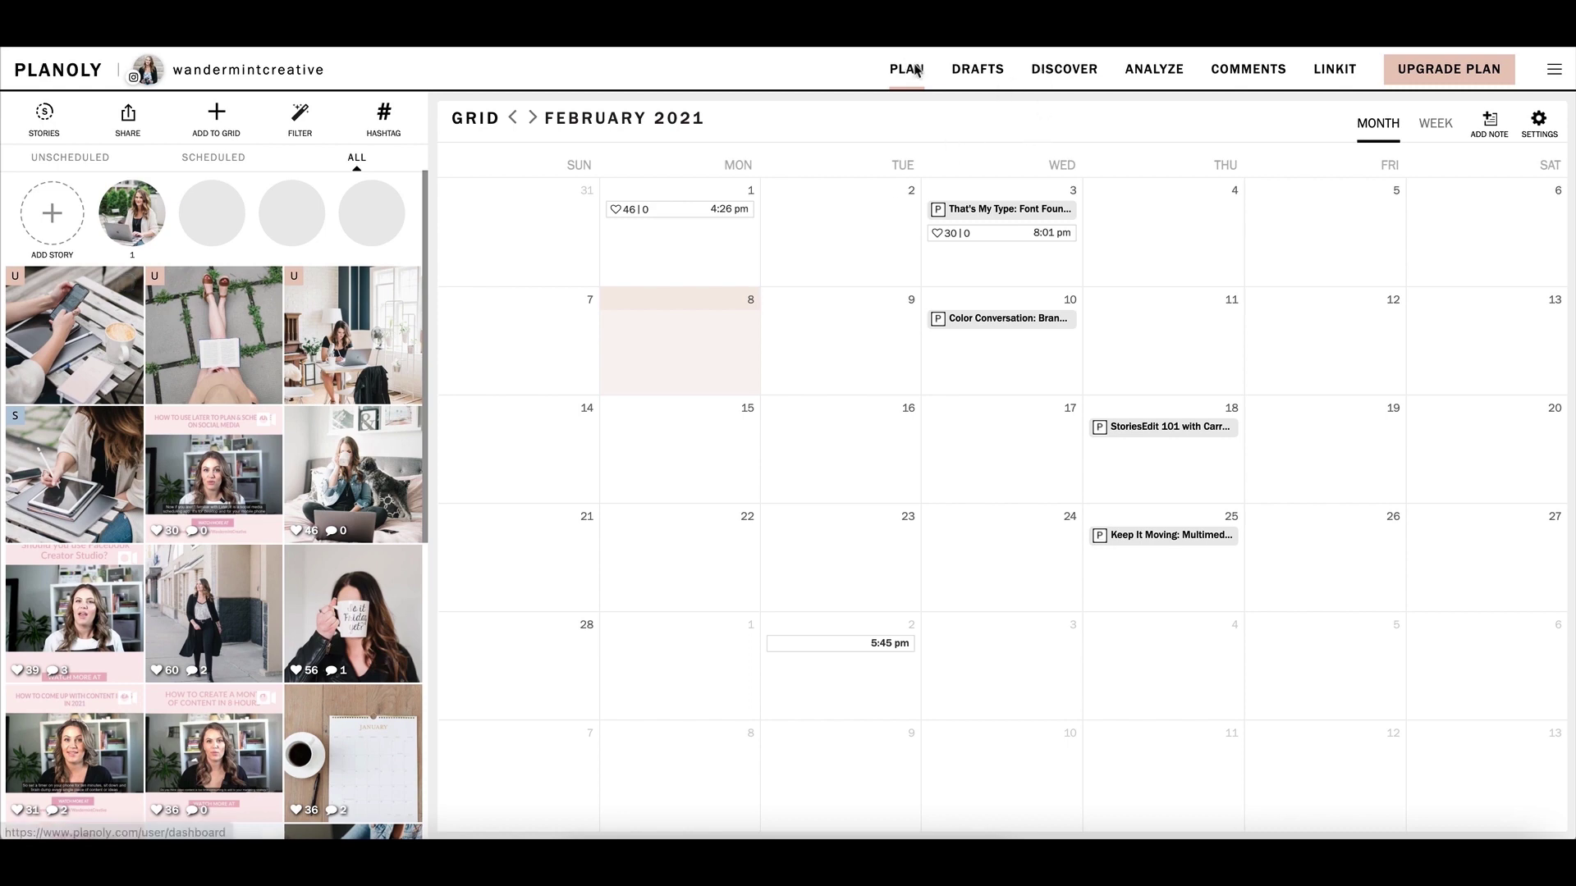
Move all 12 remaining TEST draft photos to the main grid and return to Plan
click(964, 74)
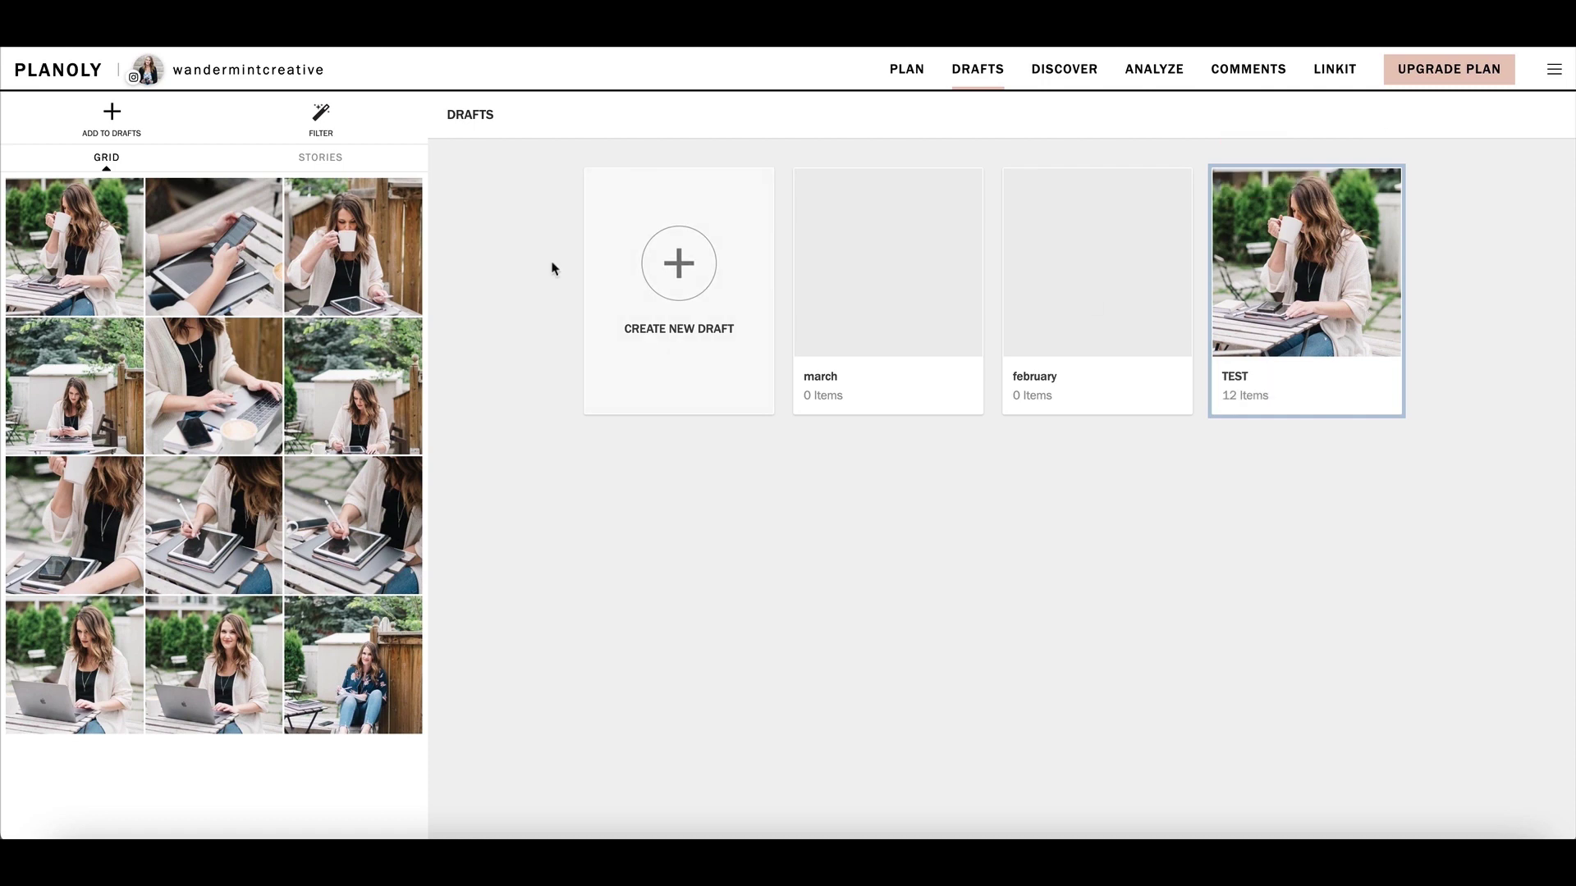
mouse_move(1369, 219)
click(1289, 189)
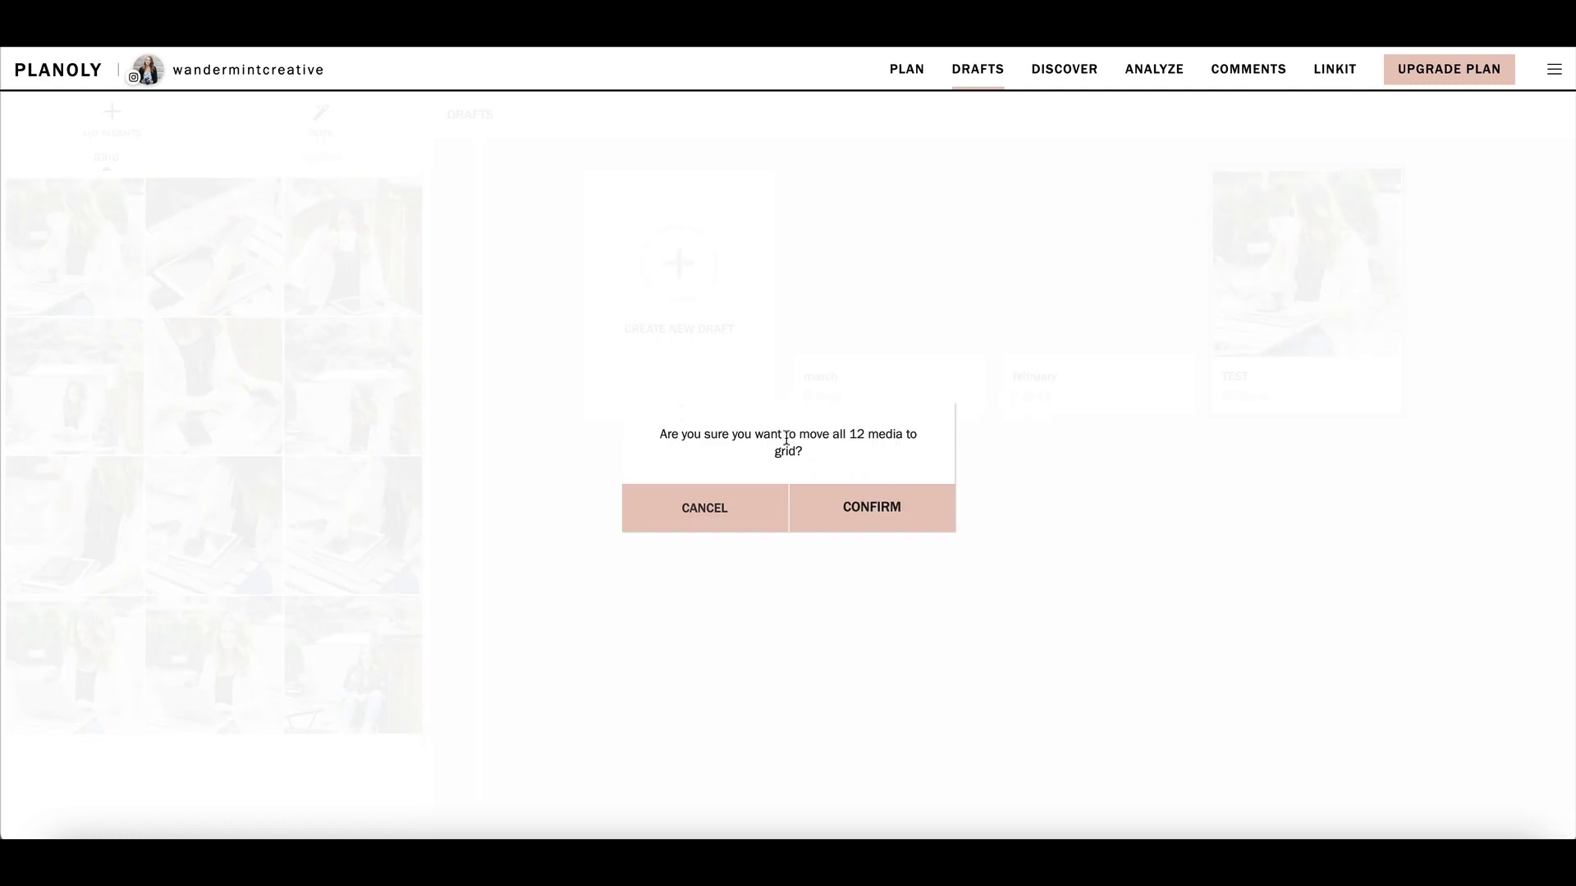
click(834, 510)
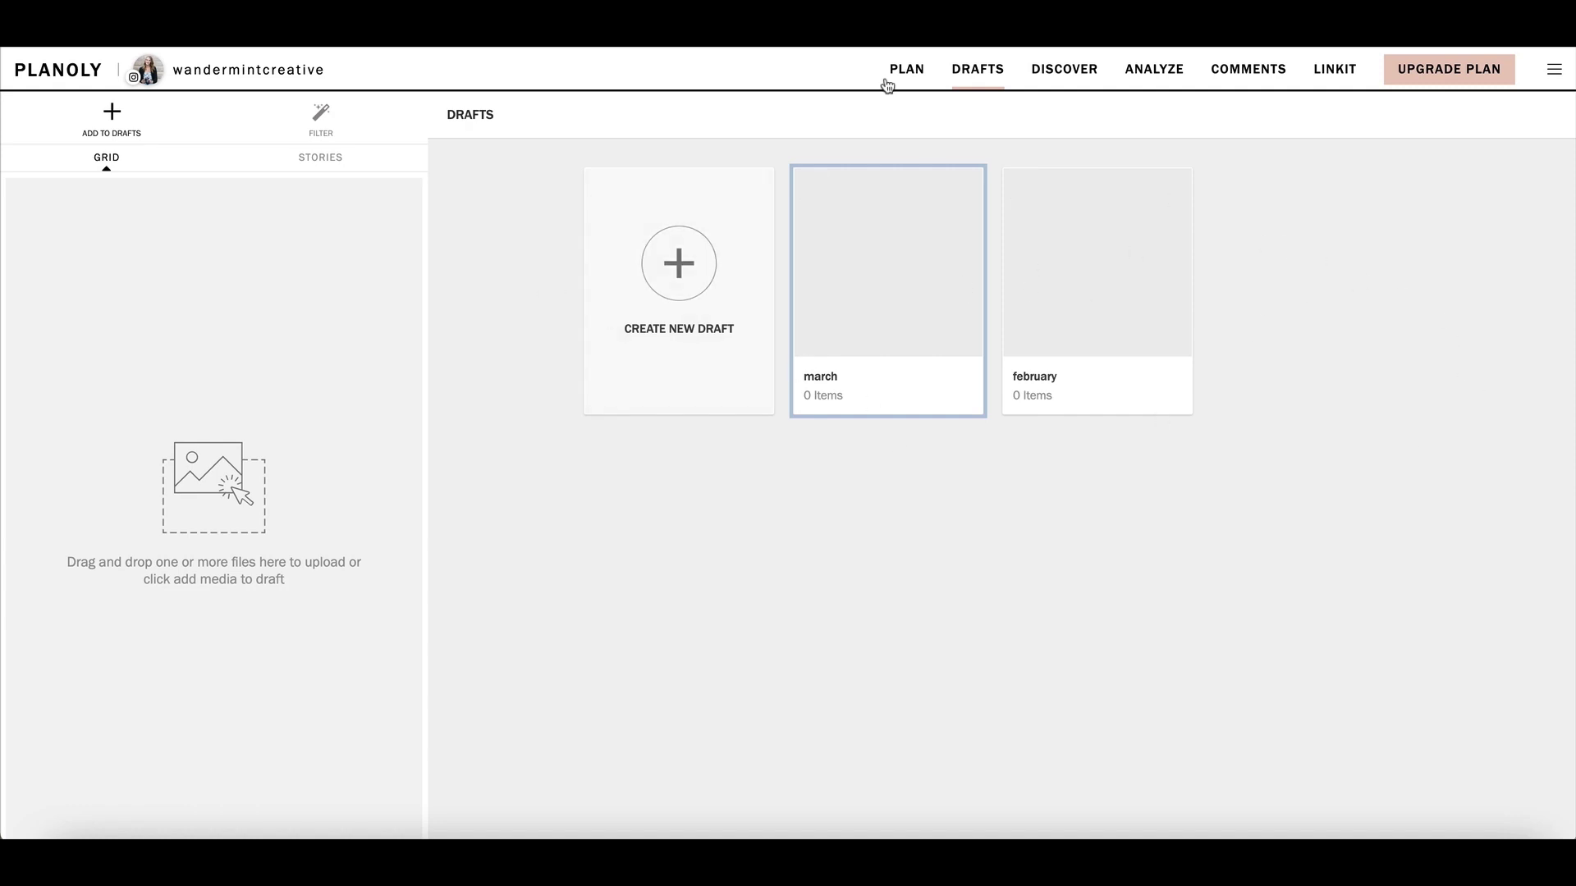
click(911, 75)
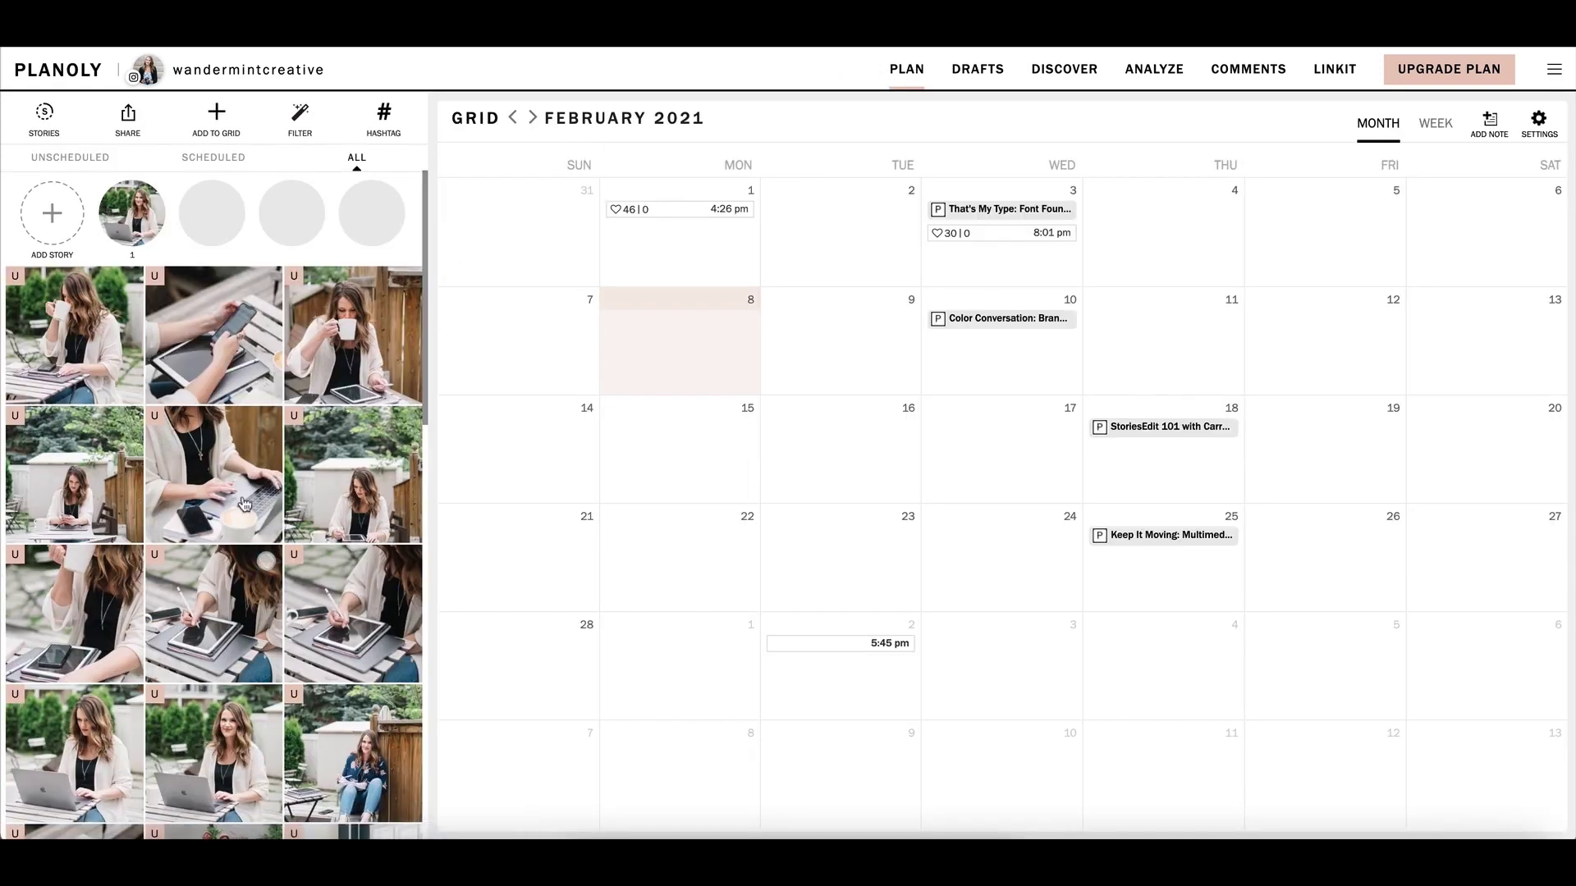
scroll(227, 435, down, 1)
scroll(226, 435, down, 10)
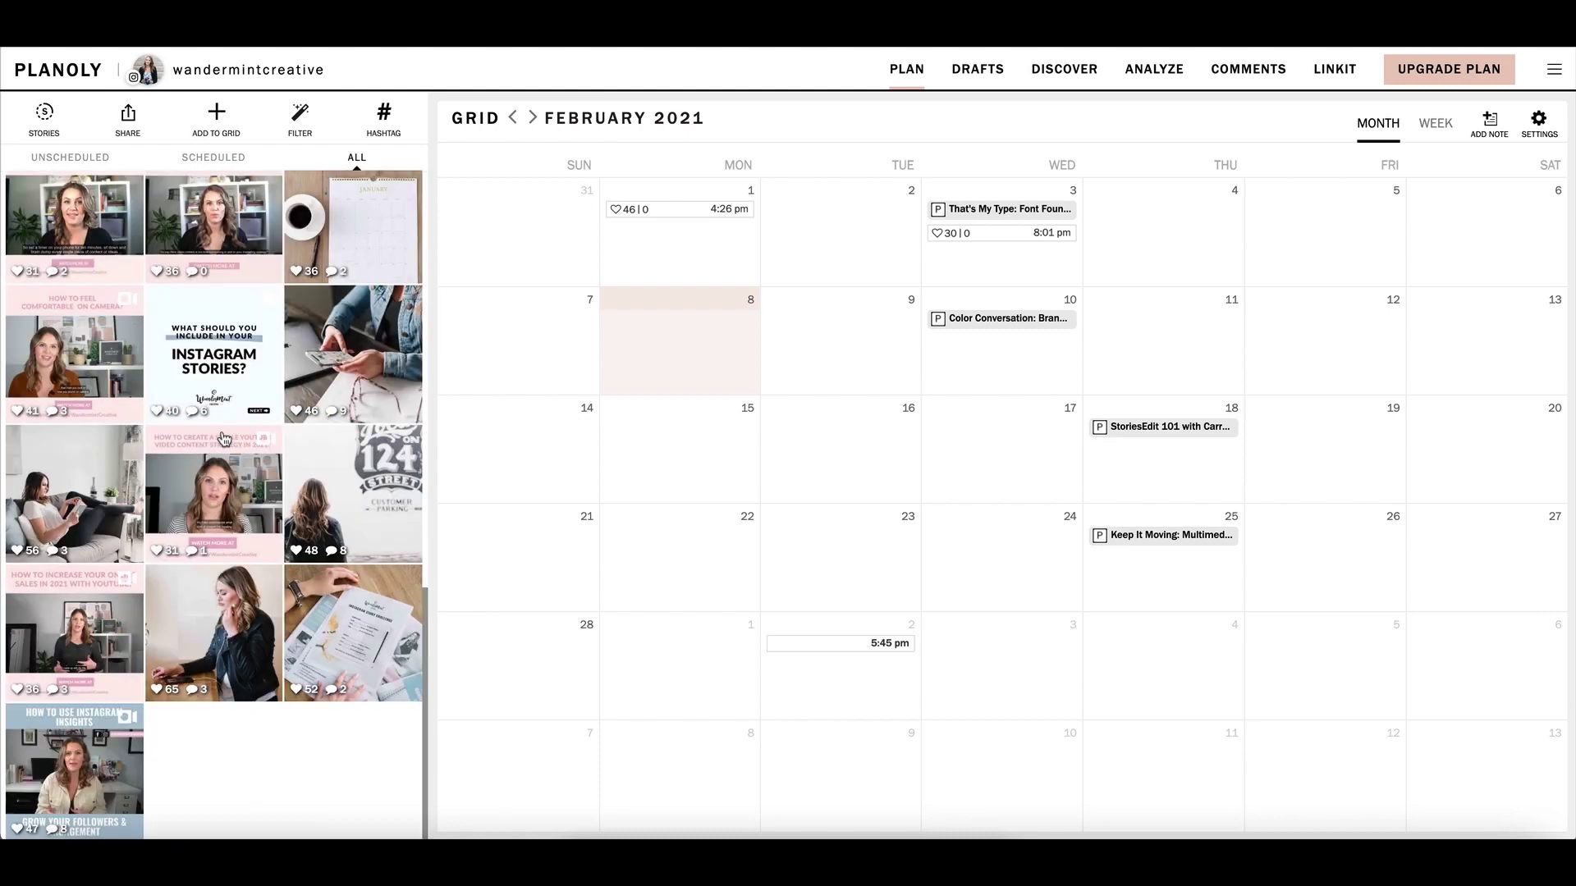
scroll(225, 438, up, 15)
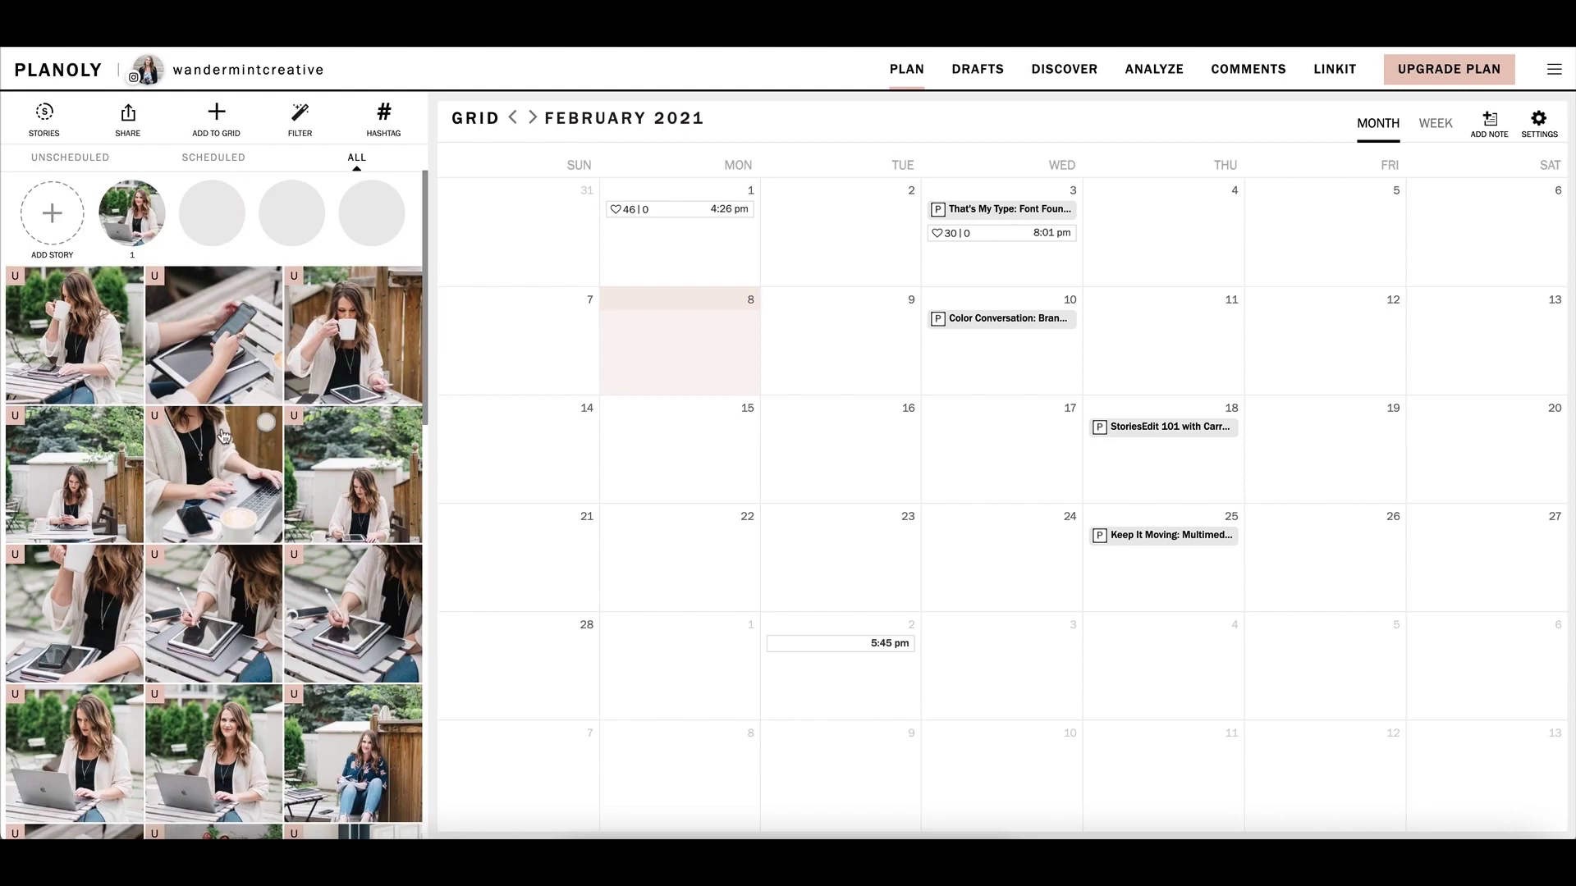
click(962, 80)
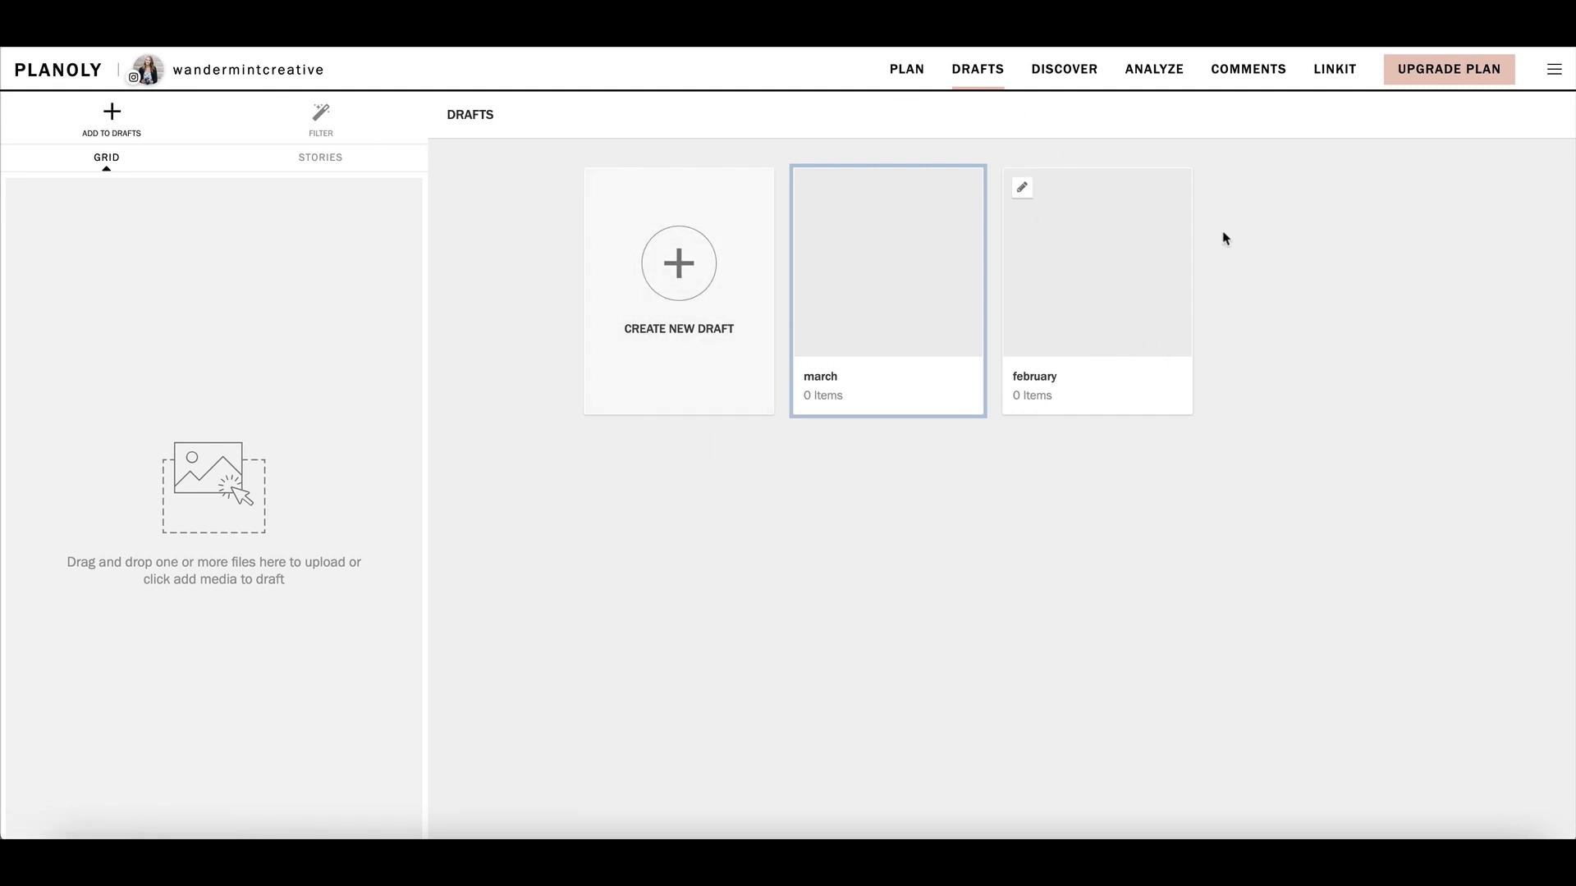
click(896, 73)
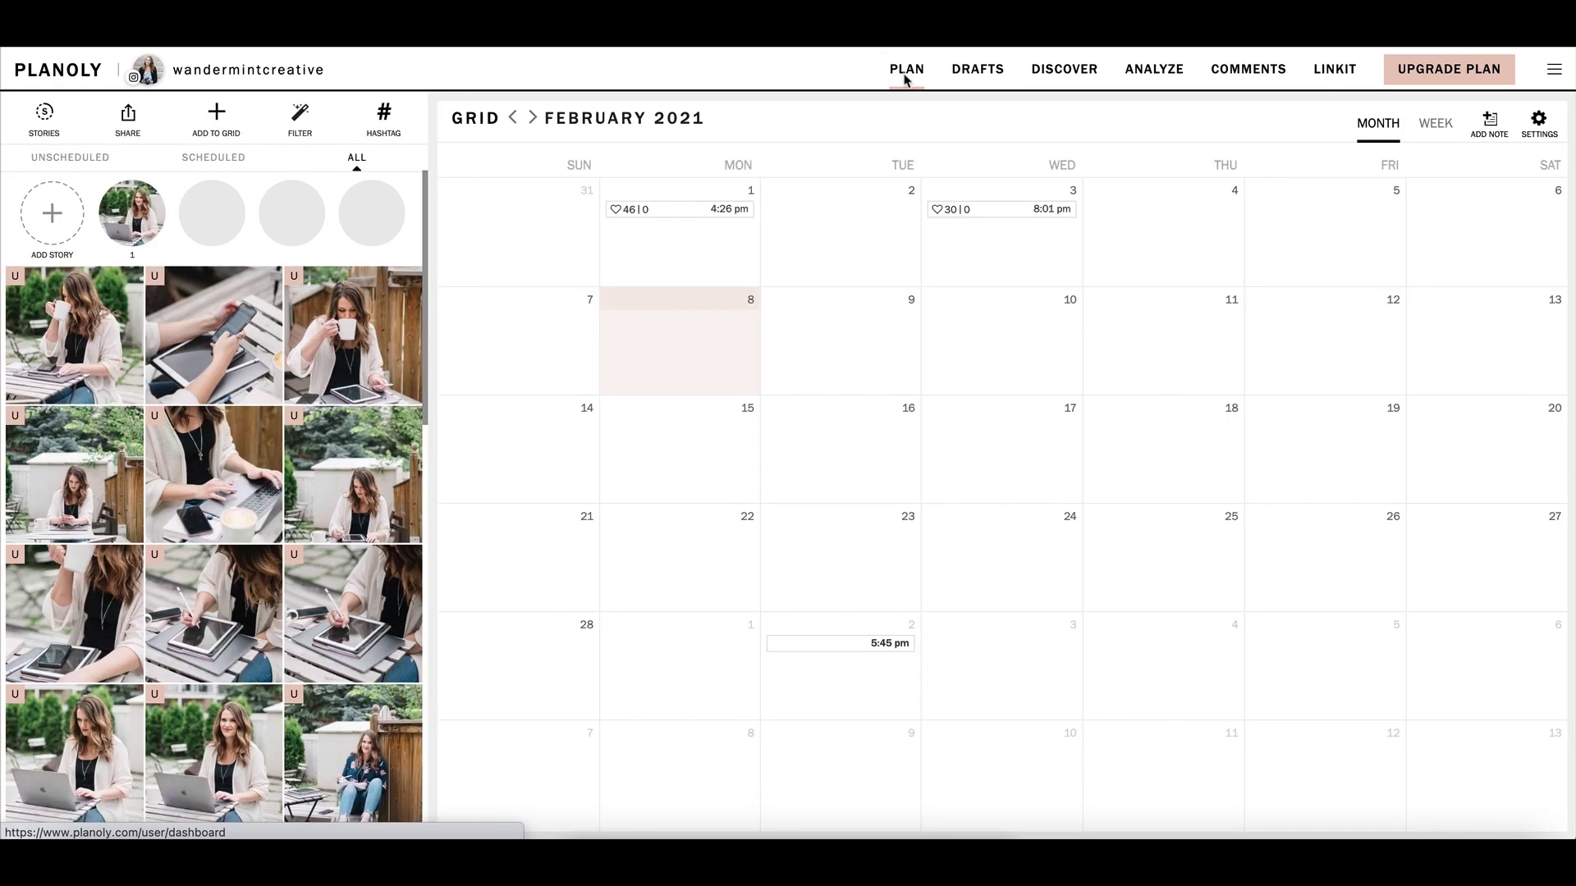